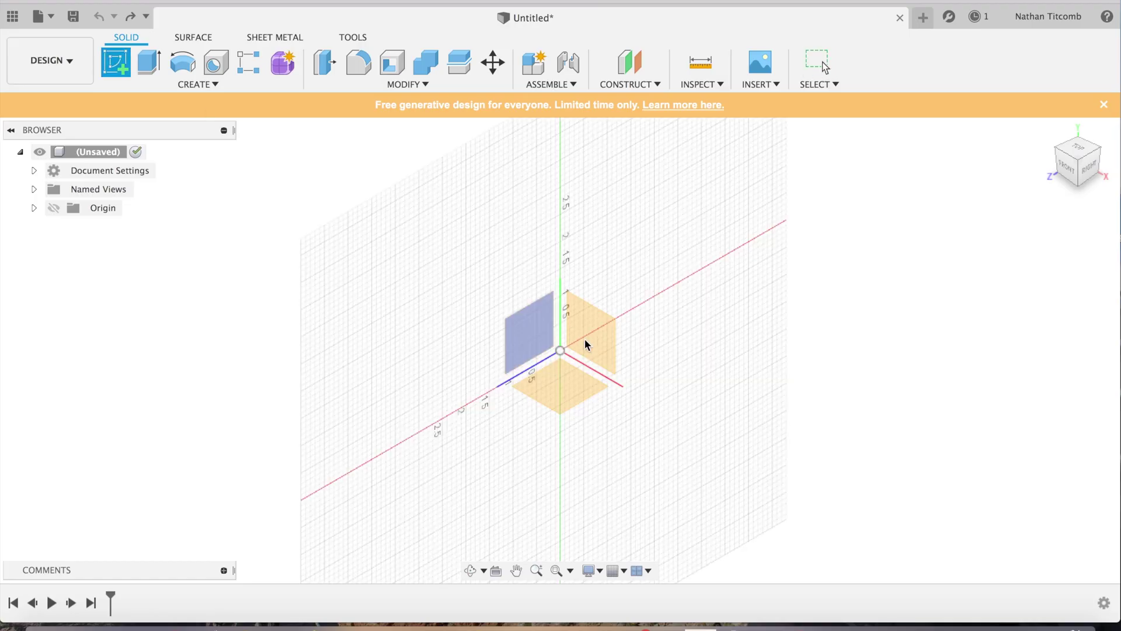
Sketch a 5 × 3 in rectangle on the XY plane with one corner at the origin, then finish the sketch.
{"action": "left_click", "coordinate": [573, 381]}
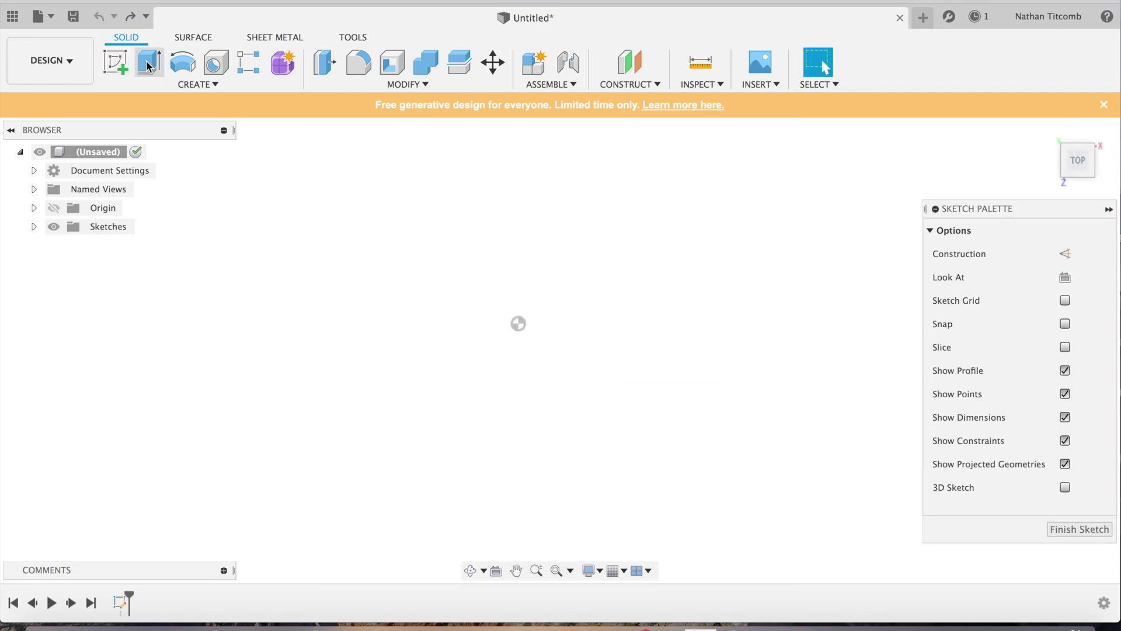
{"action": "left_click", "coordinate": [149, 62]}
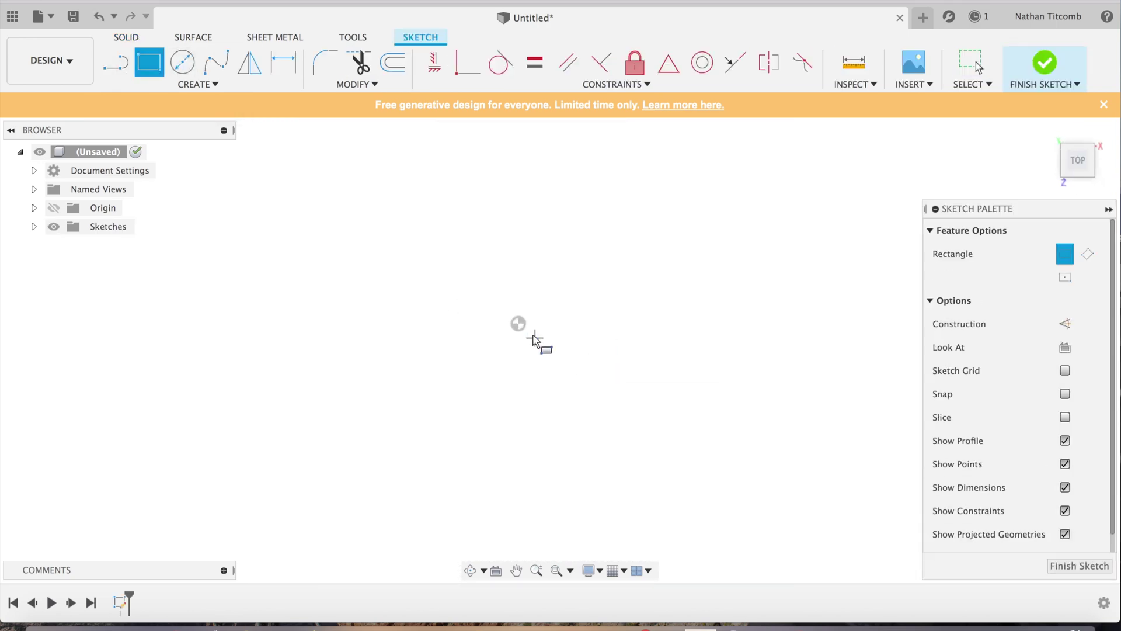
{"action": "left_click", "coordinate": [519, 325]}
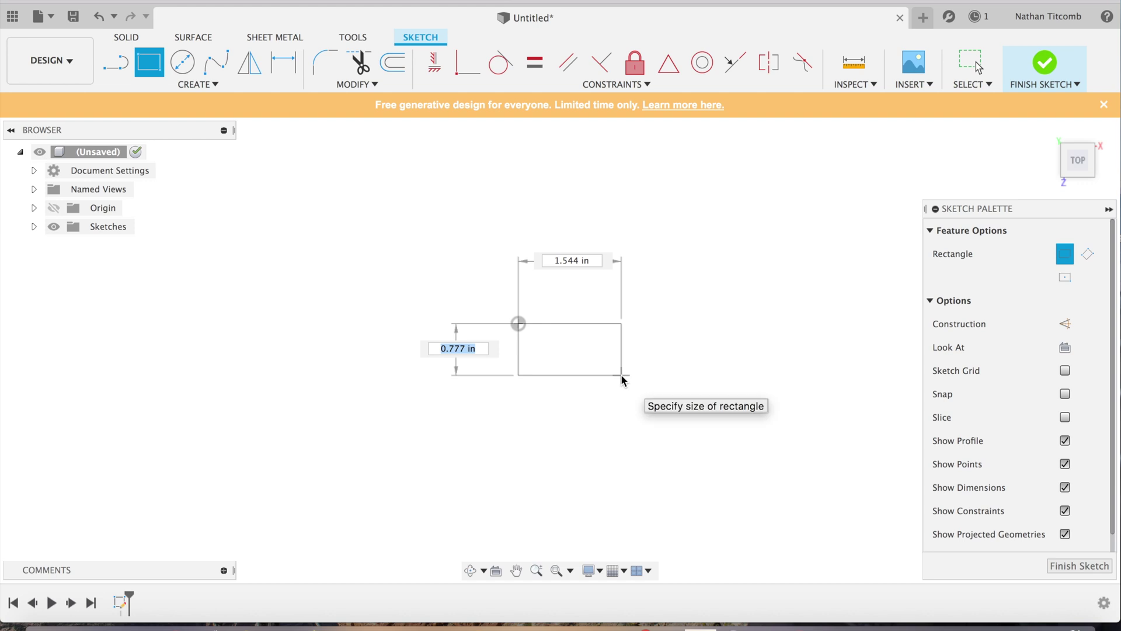
{"action": "type", "text": "3"}
{"action": "key", "text": "Tab"}
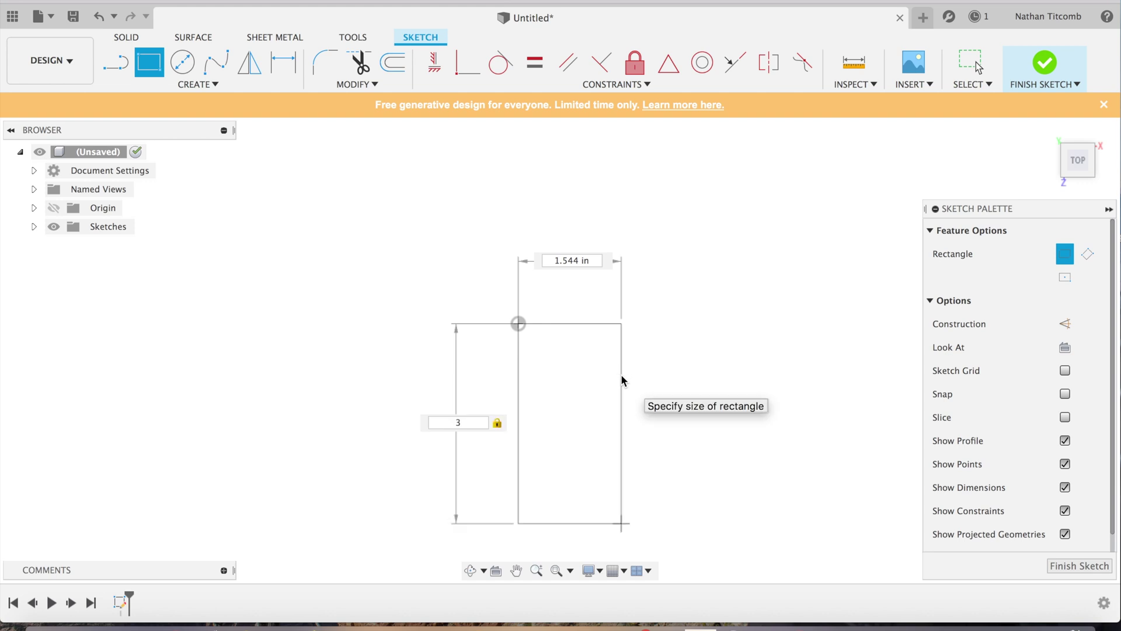
{"action": "key", "text": "Tab"}
{"action": "type", "text": "5"}
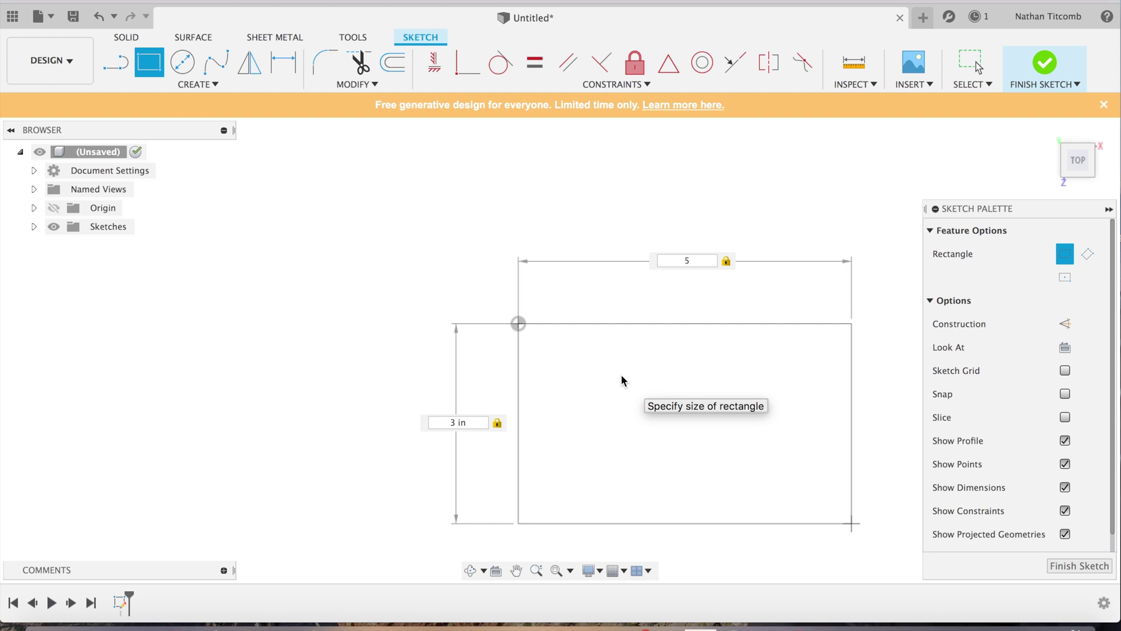
{"action": "key", "text": "Return"}
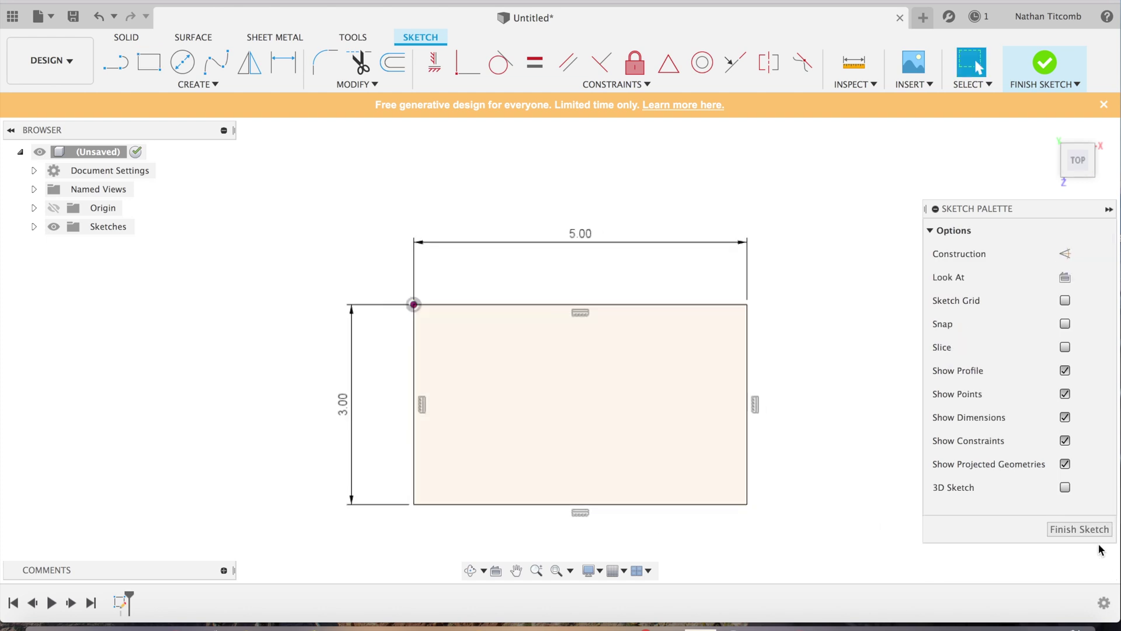
{"action": "left_click", "coordinate": [1090, 533]}
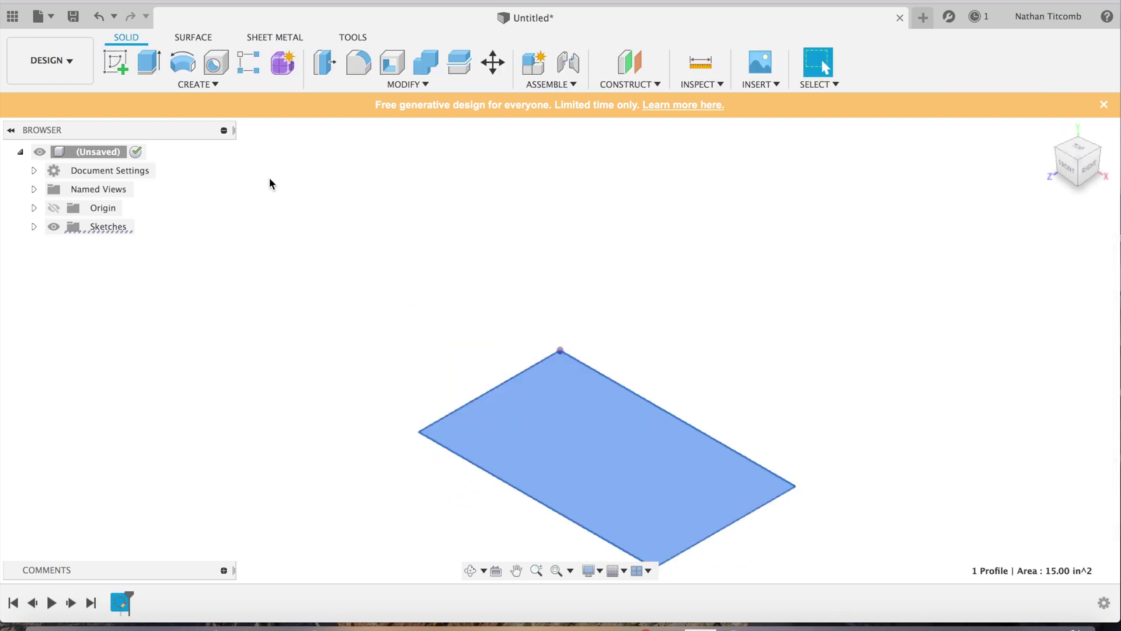
Extrude the rectangle profile 2 in into a solid 5 × 3 × 2 in block.
{"action": "left_click", "coordinate": [178, 88]}
{"action": "left_click", "coordinate": [157, 168]}
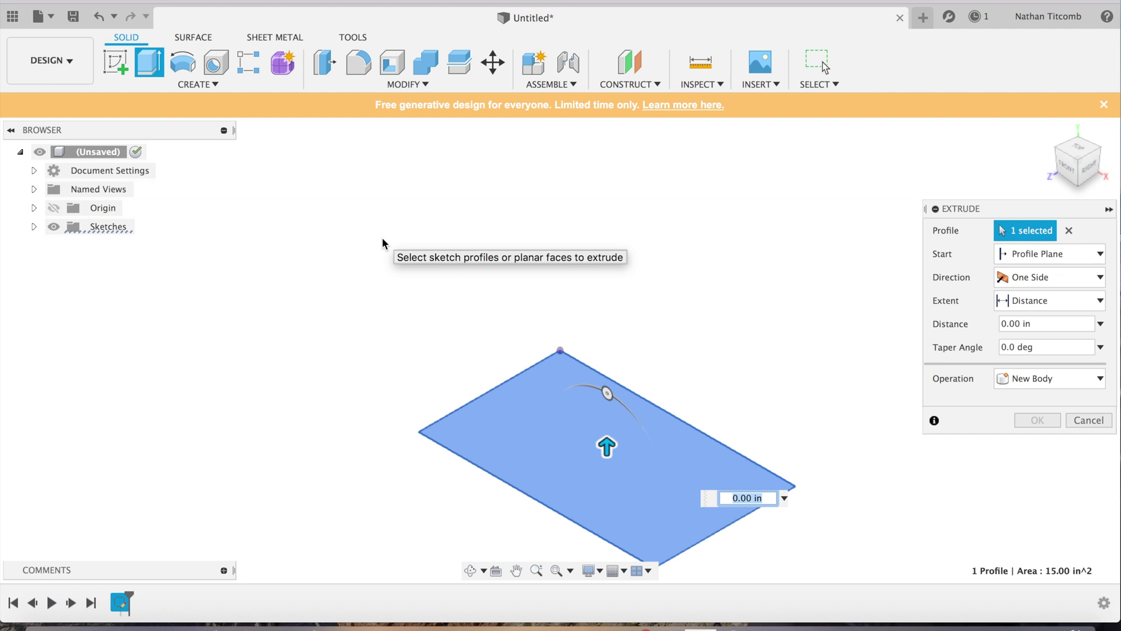
{"action": "key", "text": "Return"}
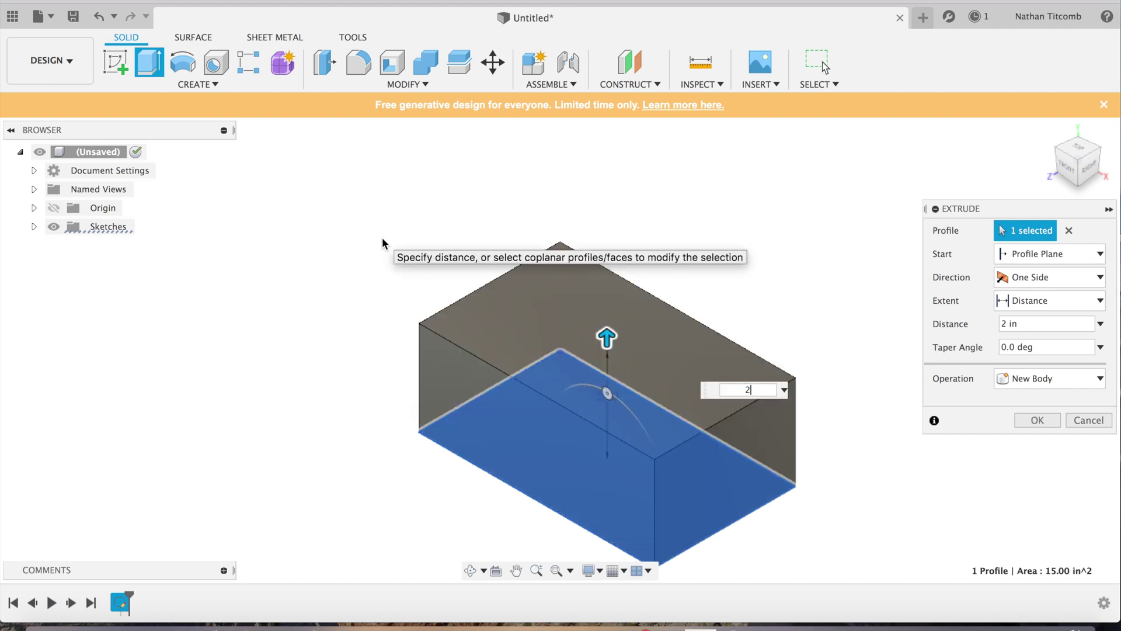
{"action": "key", "text": "Return"}
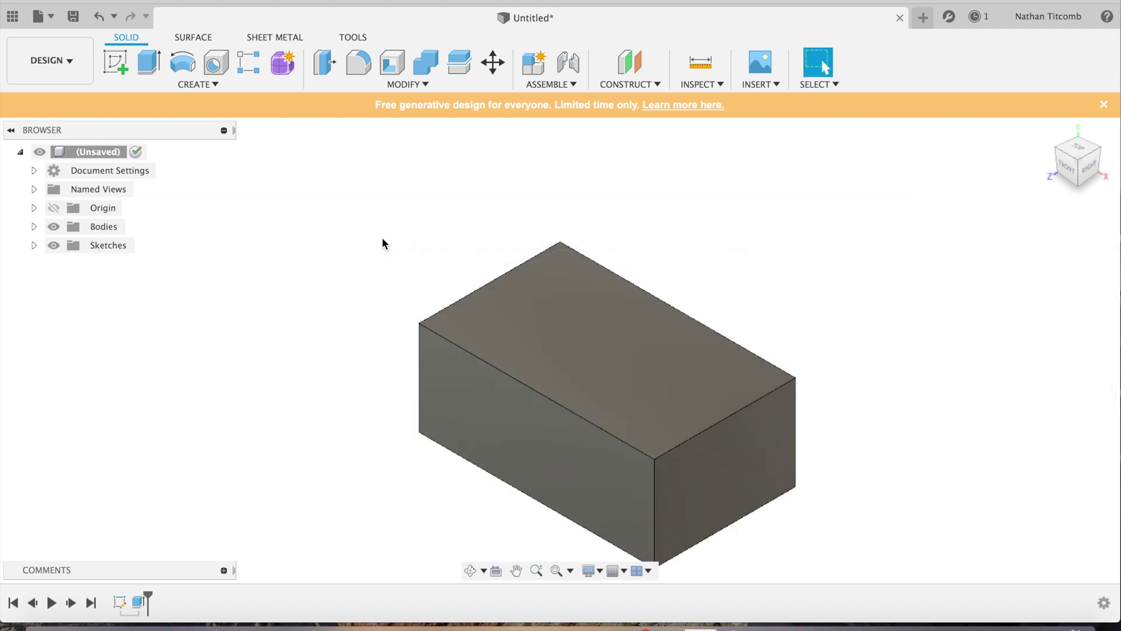
{"action": "left_click", "coordinate": [115, 63]}
On the block's top face, draw a 1.5 in line down and a 1.25 in line across from the top-left corner.
{"action": "left_click", "coordinate": [679, 362]}
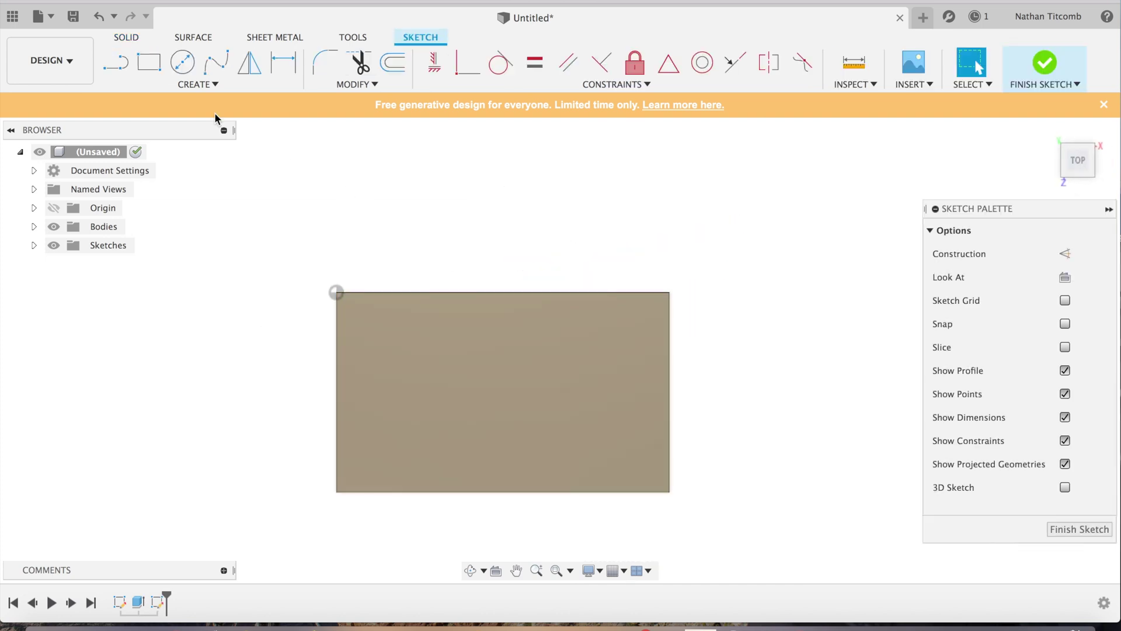
{"action": "left_click", "coordinate": [336, 292]}
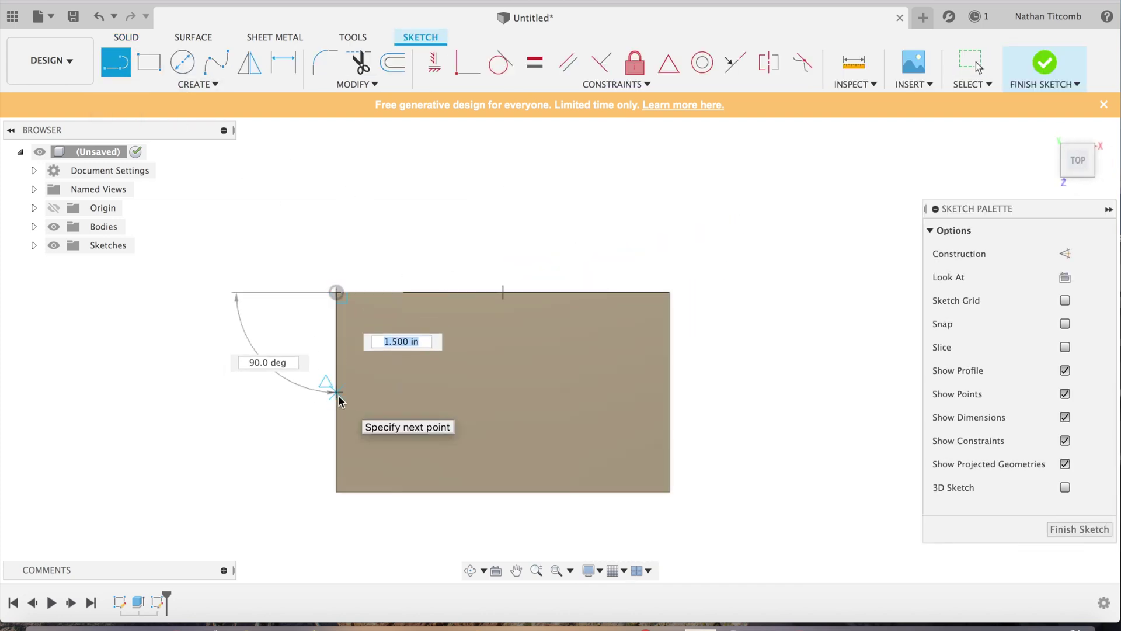
{"action": "key", "text": "Return"}
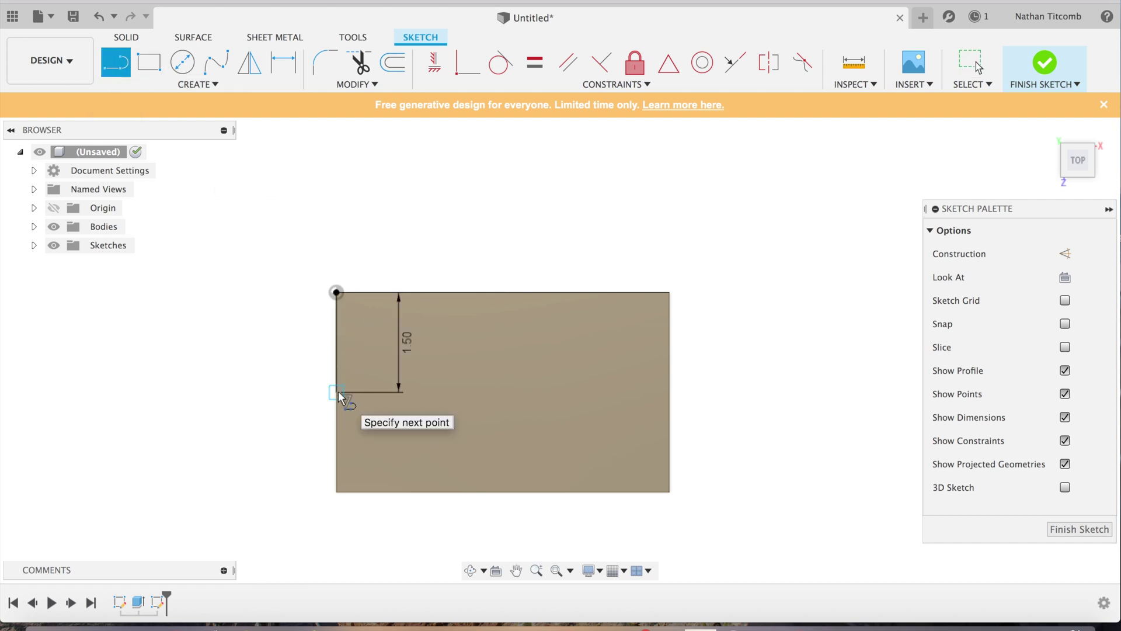
{"action": "left_click_drag", "start_coordinate": [339, 393], "coordinate": [425, 394]}
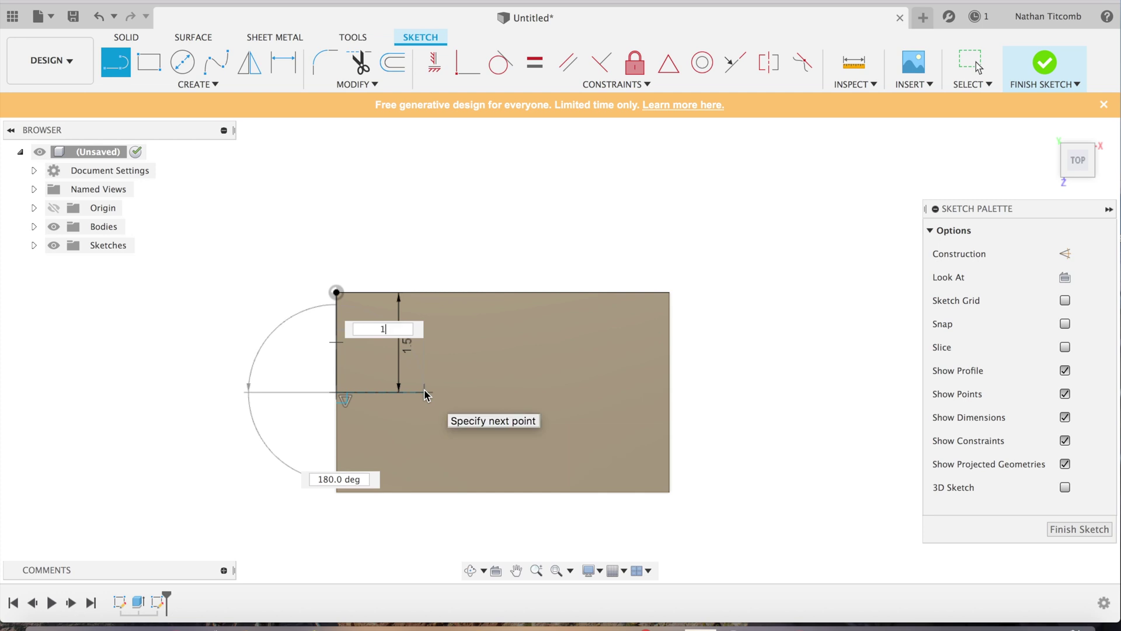
{"action": "type", "text": "1.25"}
{"action": "key", "text": "Tab"}
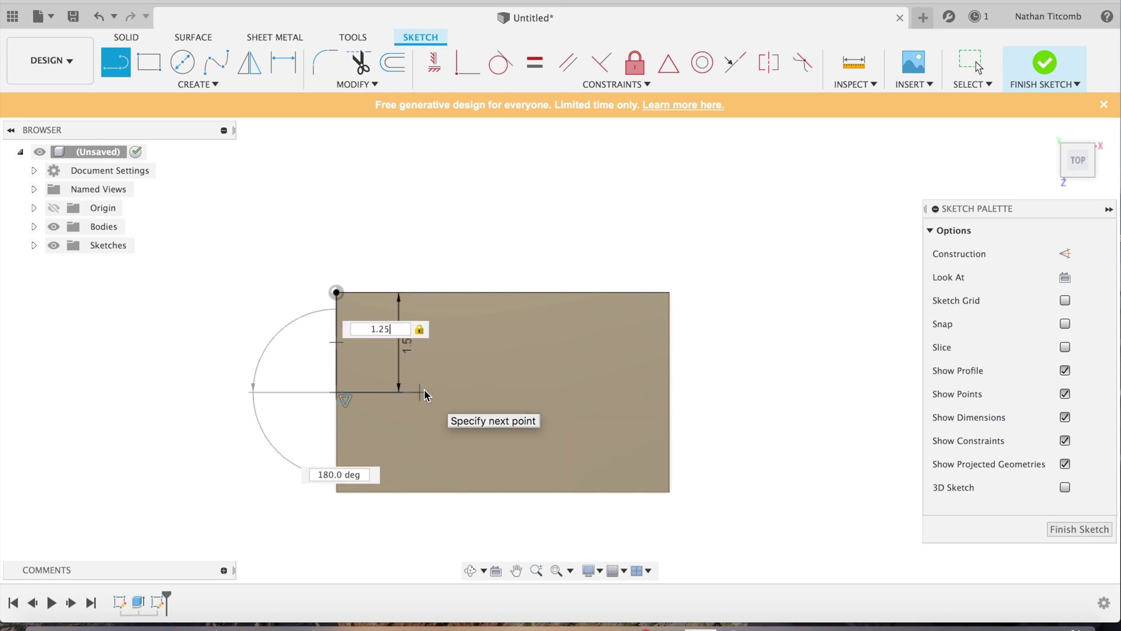
{"action": "key", "text": "Return"}
Add a 0.75 in diameter circle centred at the end of the 1.25 in line.
{"action": "key", "text": "Escape"}
{"action": "left_click", "coordinate": [182, 61]}
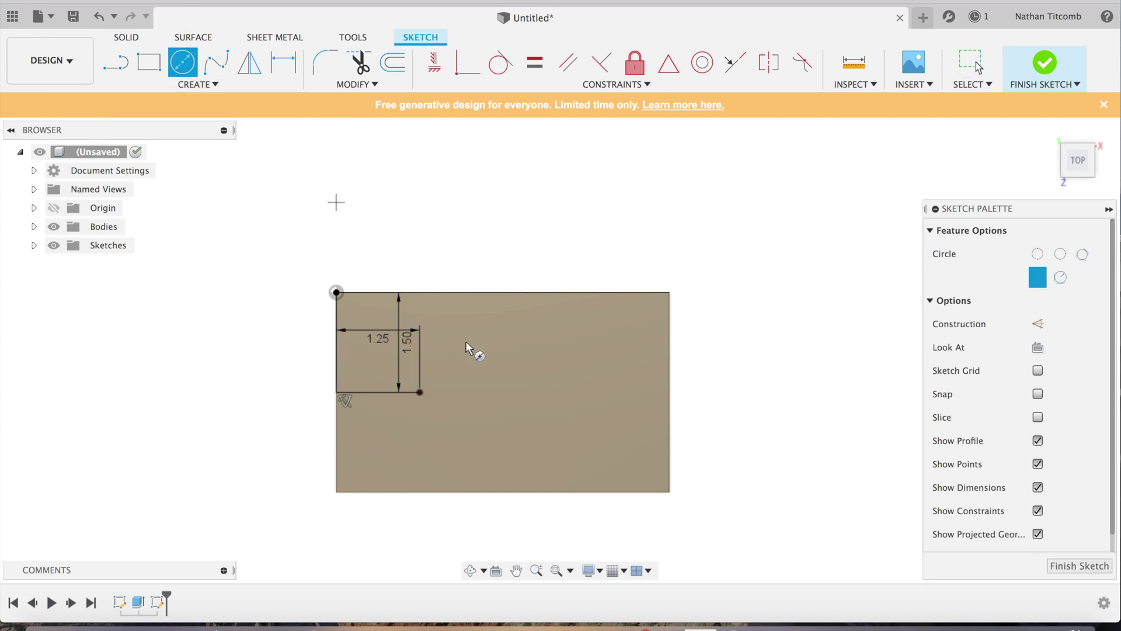
{"action": "left_click", "coordinate": [419, 393]}
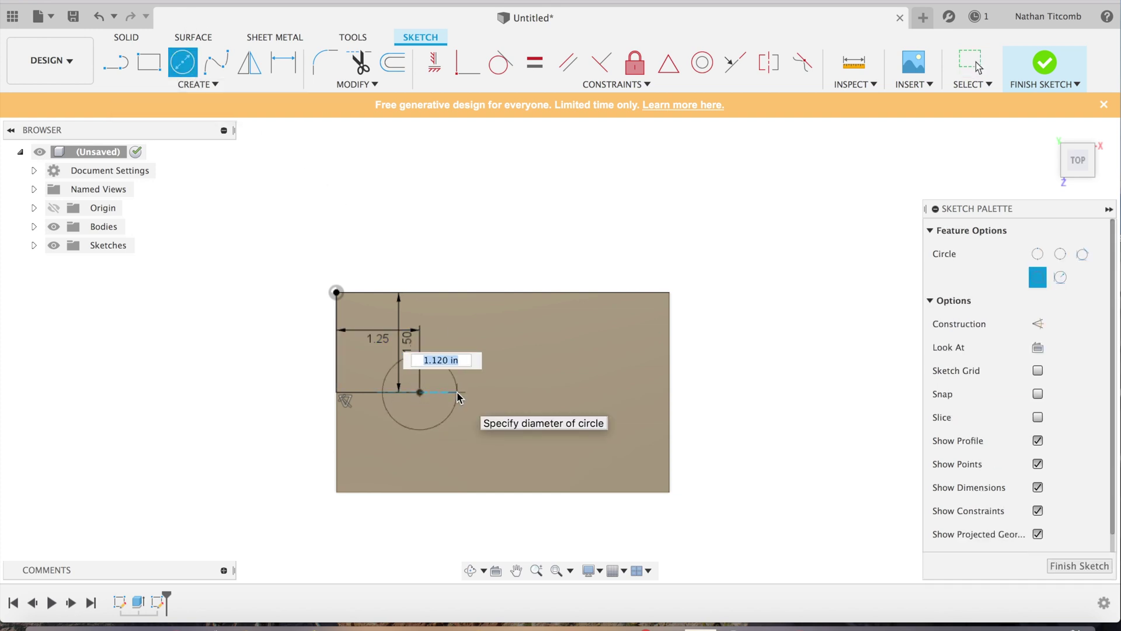
{"action": "type", "text": ".75"}
{"action": "key", "text": "Tab"}
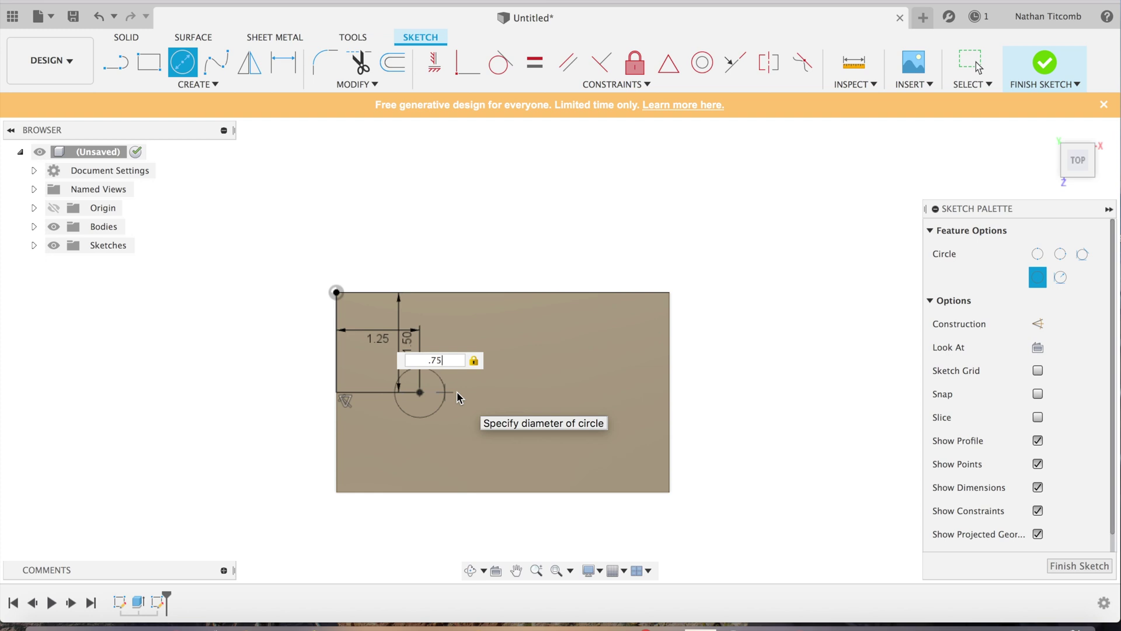
{"action": "key", "text": "Return"}
{"action": "key", "text": "Escape"}
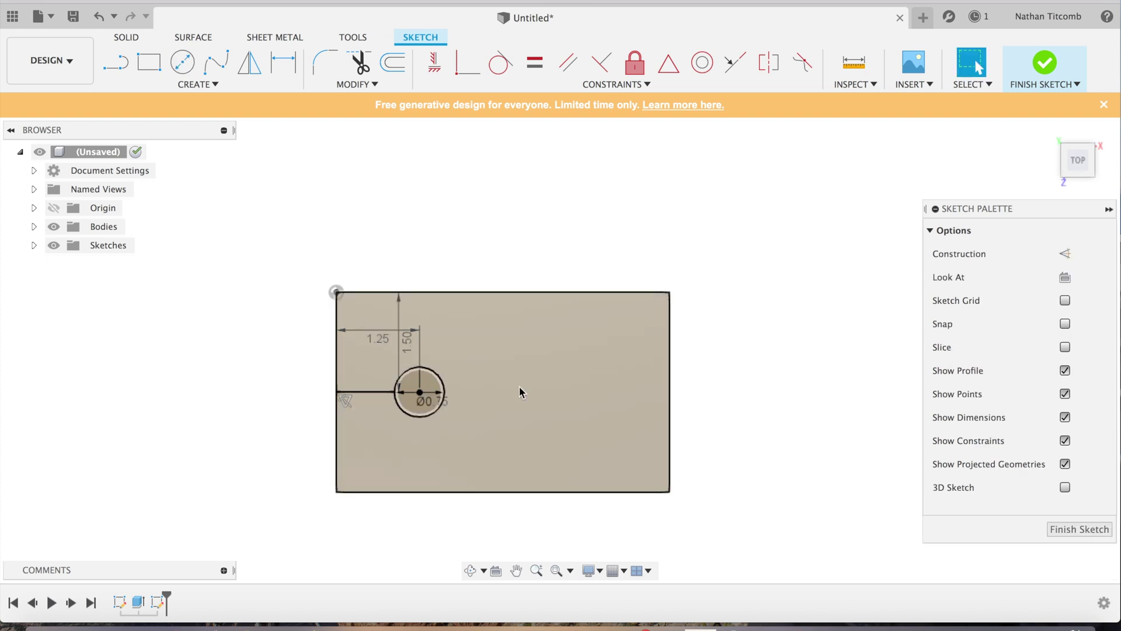
Draw matching 1.5 in and 1.25 in lines from the face's top-right corner.
{"action": "left_click", "coordinate": [117, 64]}
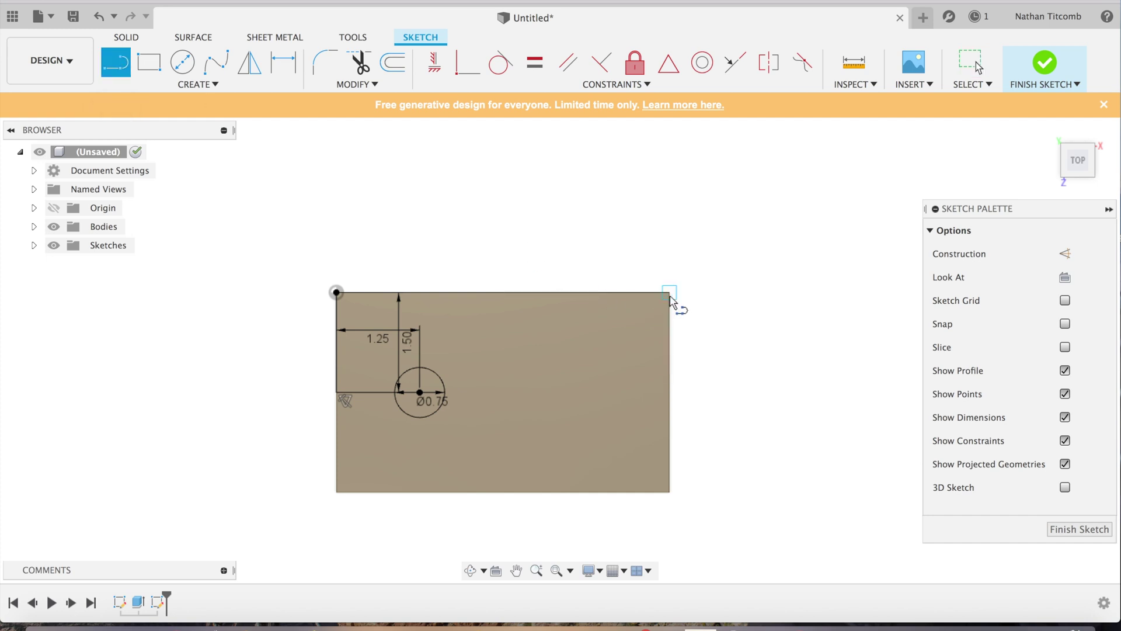
{"action": "left_click", "coordinate": [670, 294]}
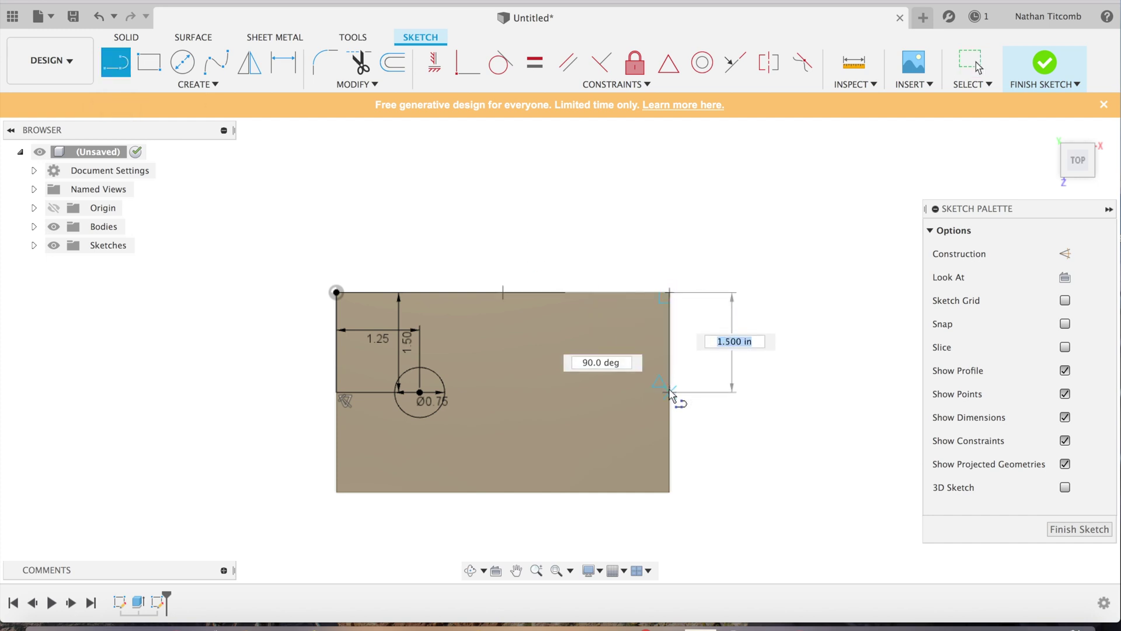
{"action": "left_click", "coordinate": [670, 392]}
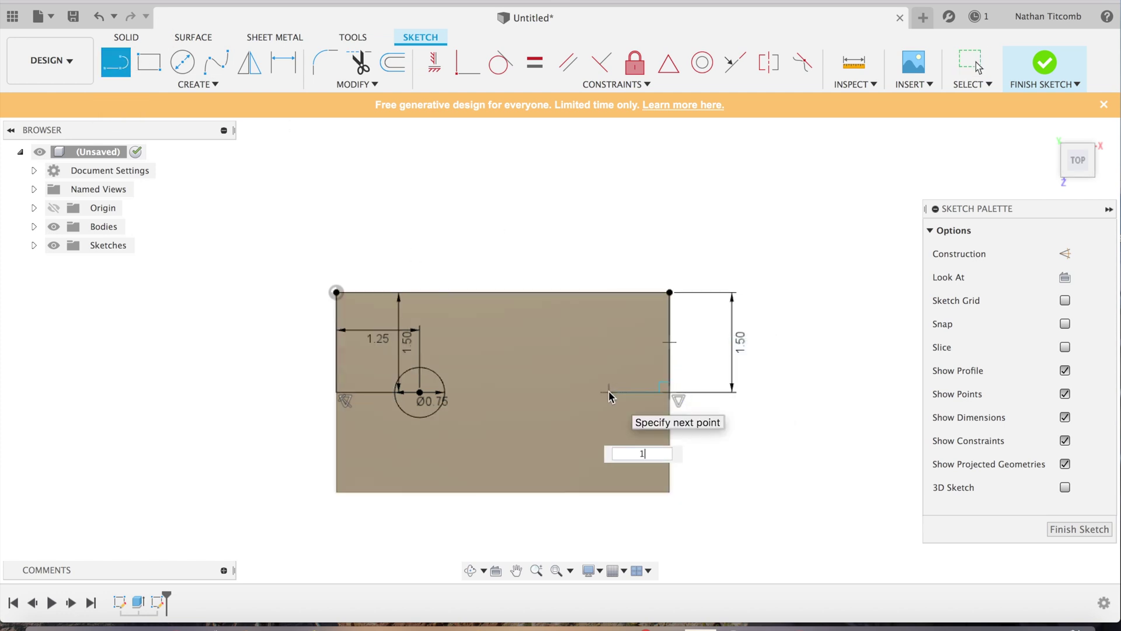
{"action": "type", "text": "1.25"}
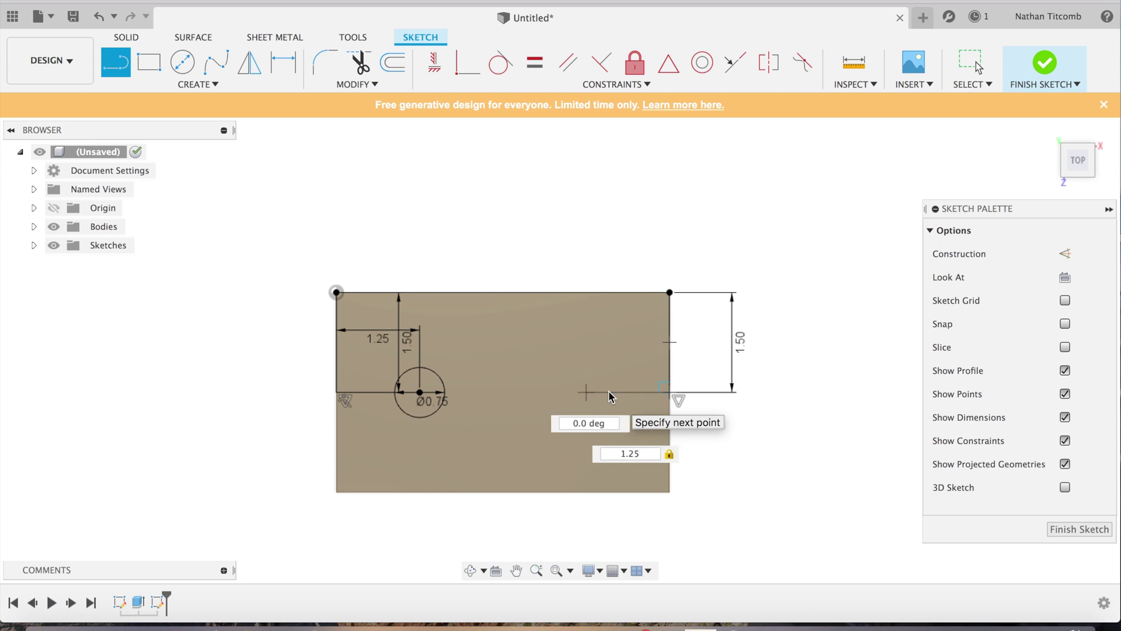
{"action": "key", "text": "Return"}
Place a second 0.75 in circle at that line's end and finish the sketch.
{"action": "left_click", "coordinate": [182, 61]}
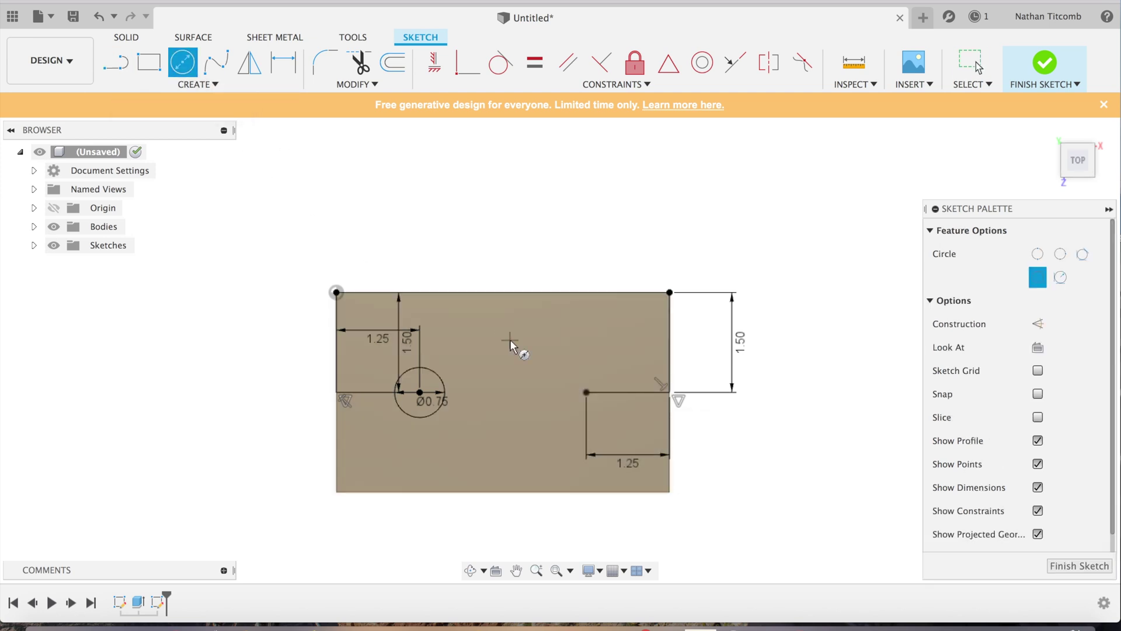
{"action": "left_click", "coordinate": [587, 393]}
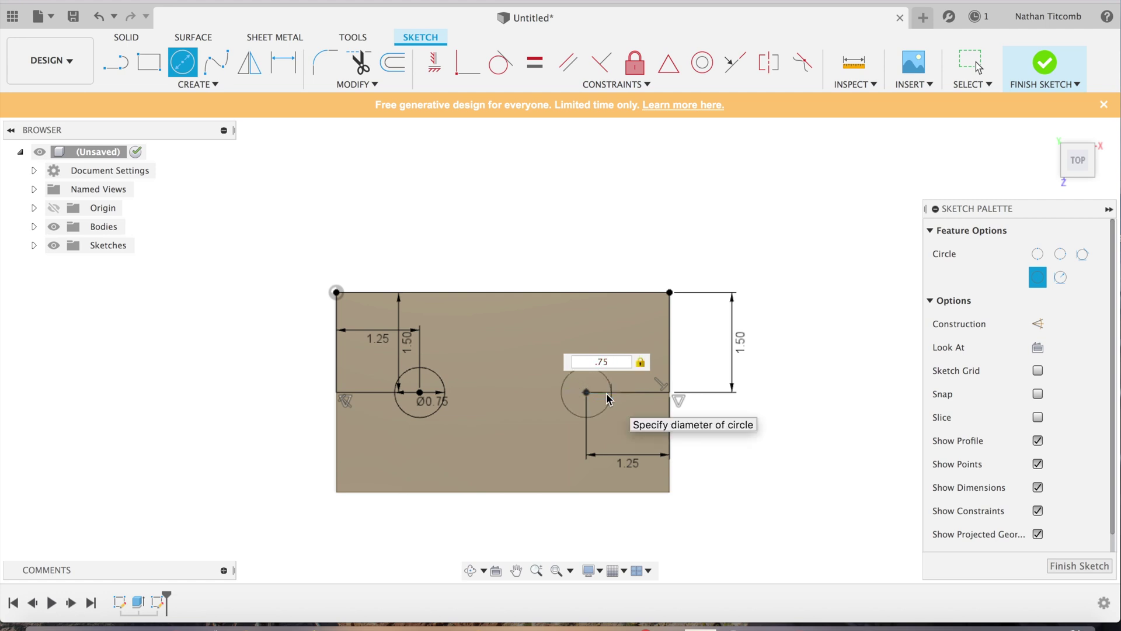
{"action": "key", "text": "Return"}
{"action": "key", "text": "Escape"}
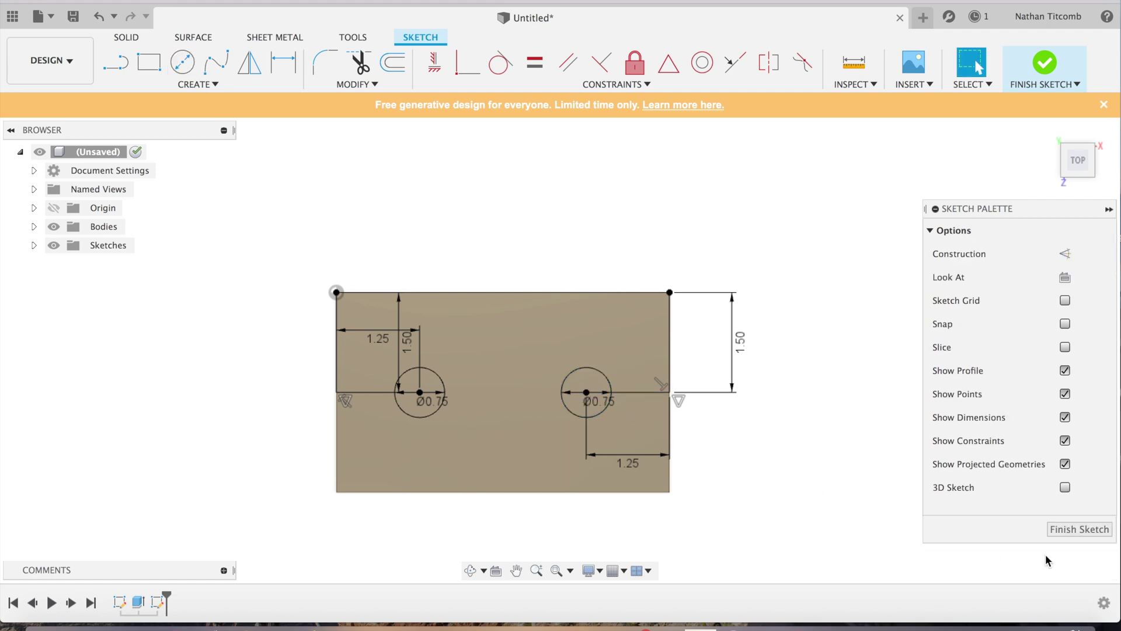
{"action": "left_click", "coordinate": [1079, 534]}
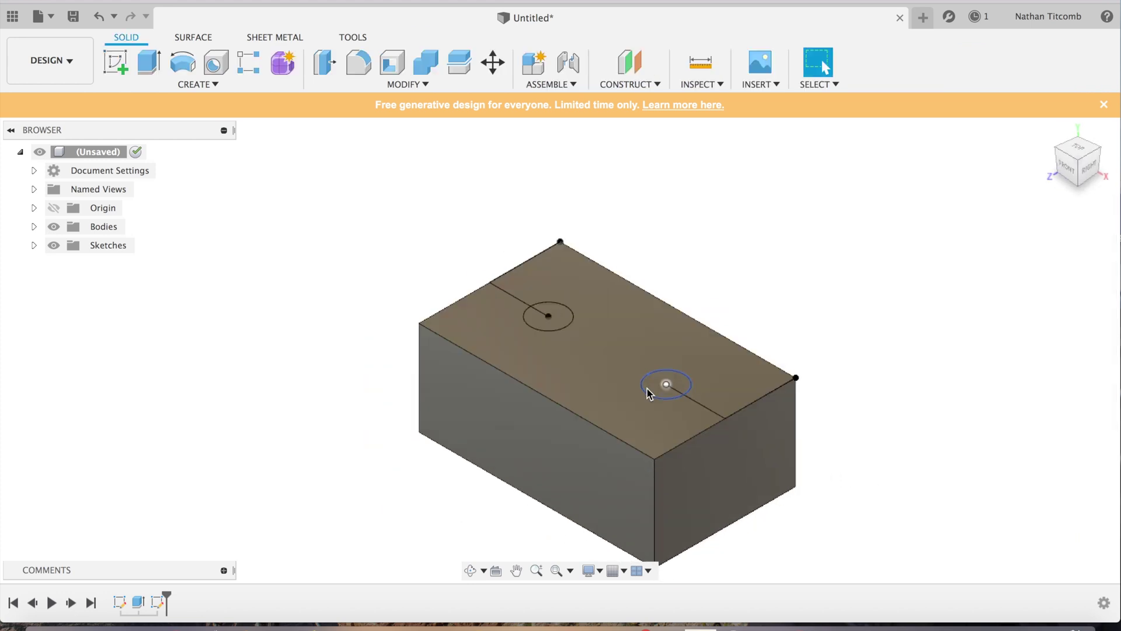
Extrude both 0.75 in circles -0.5 in as a cut to form two holes.
{"action": "scroll", "coordinate": [658, 392], "scroll_direction": "up", "scroll_amount": 5}
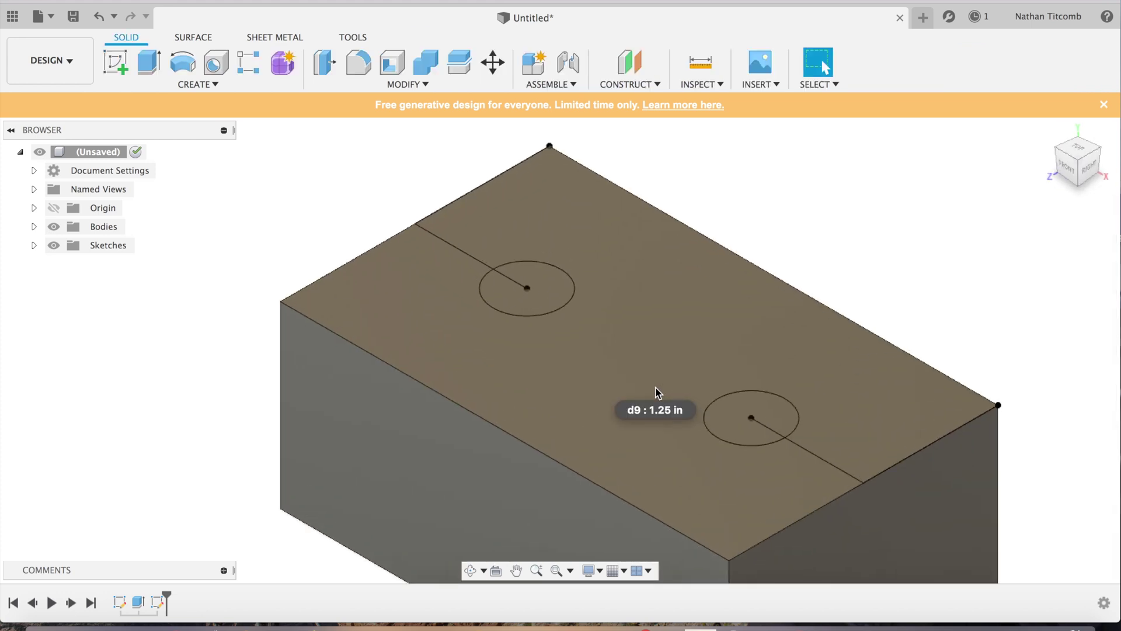
{"action": "left_click", "coordinate": [730, 428]}
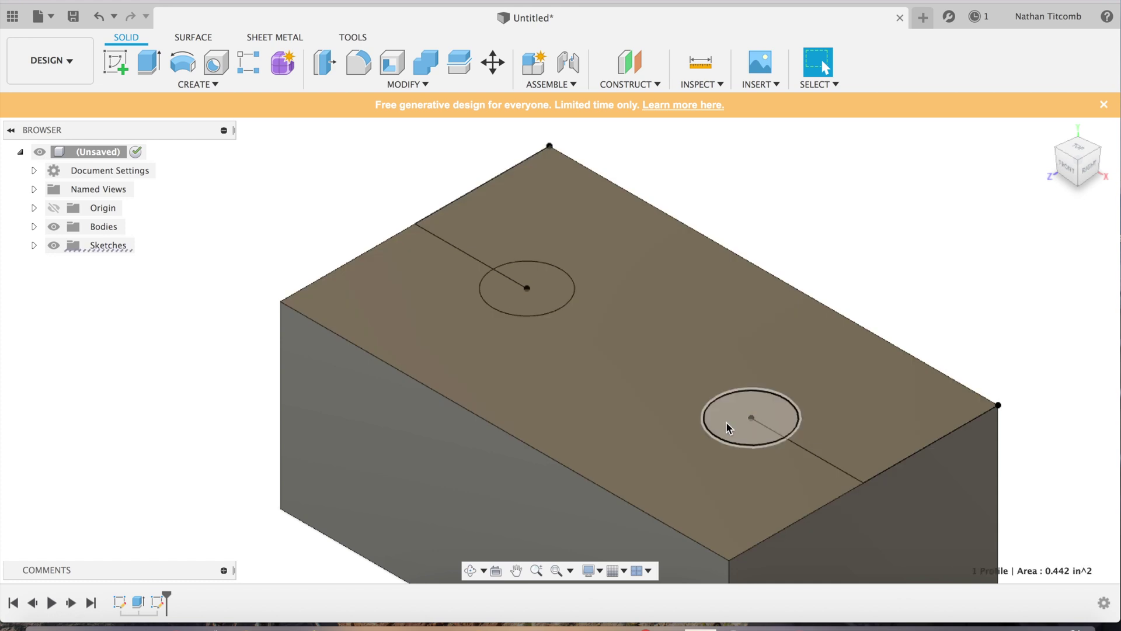
{"action": "left_click", "coordinate": [558, 290], "text": "shift"}
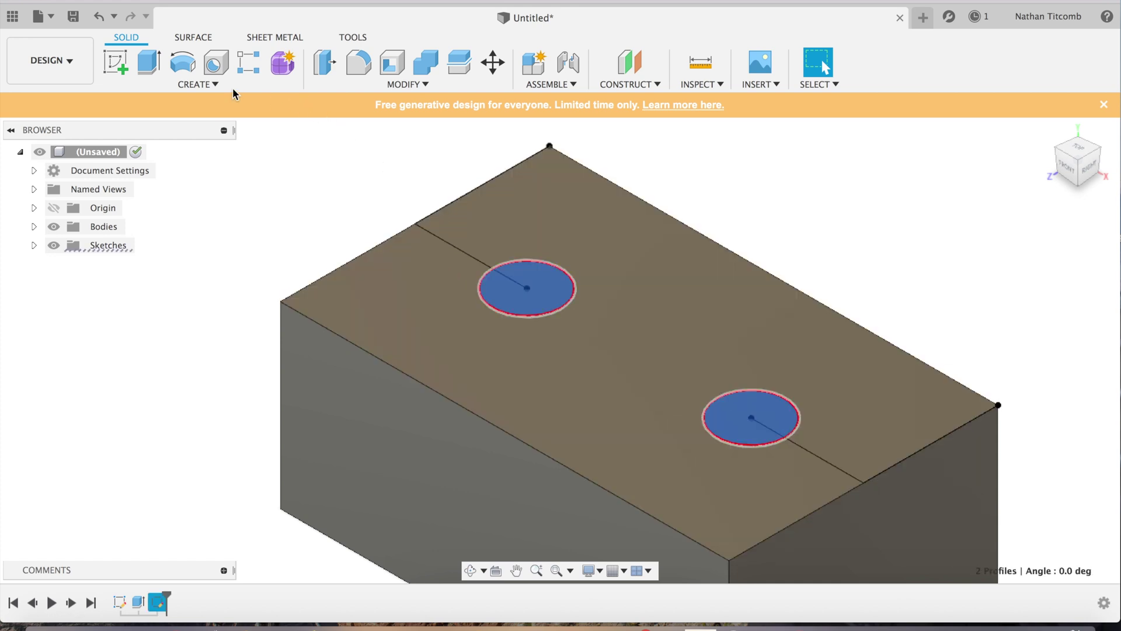
{"action": "left_click", "coordinate": [202, 84]}
{"action": "left_click", "coordinate": [199, 168]}
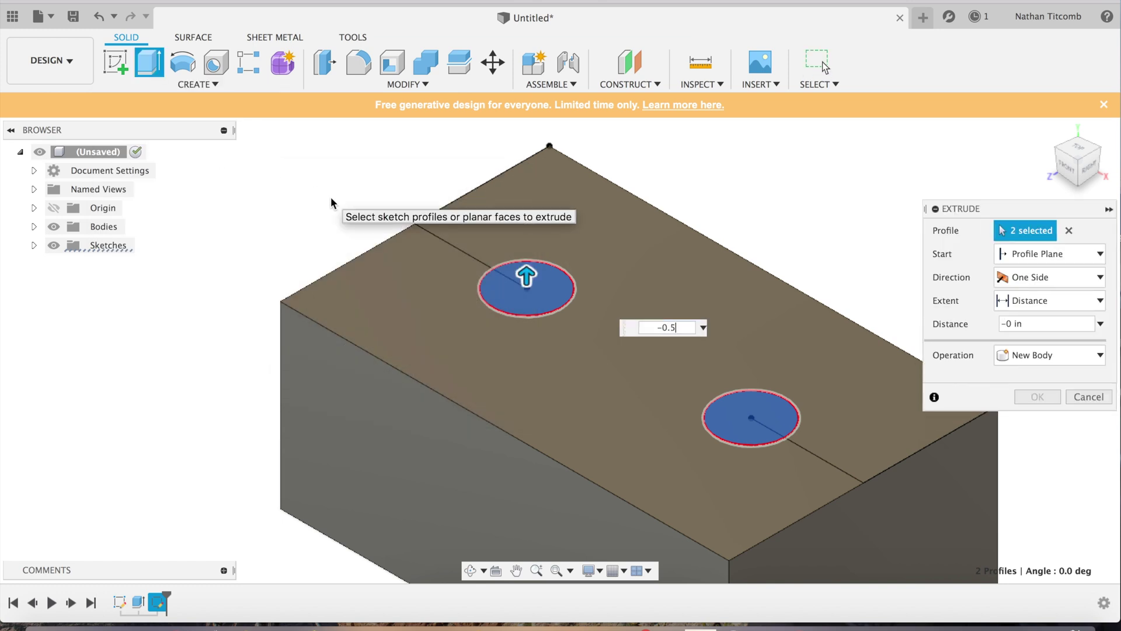
{"action": "key", "text": "Return"}
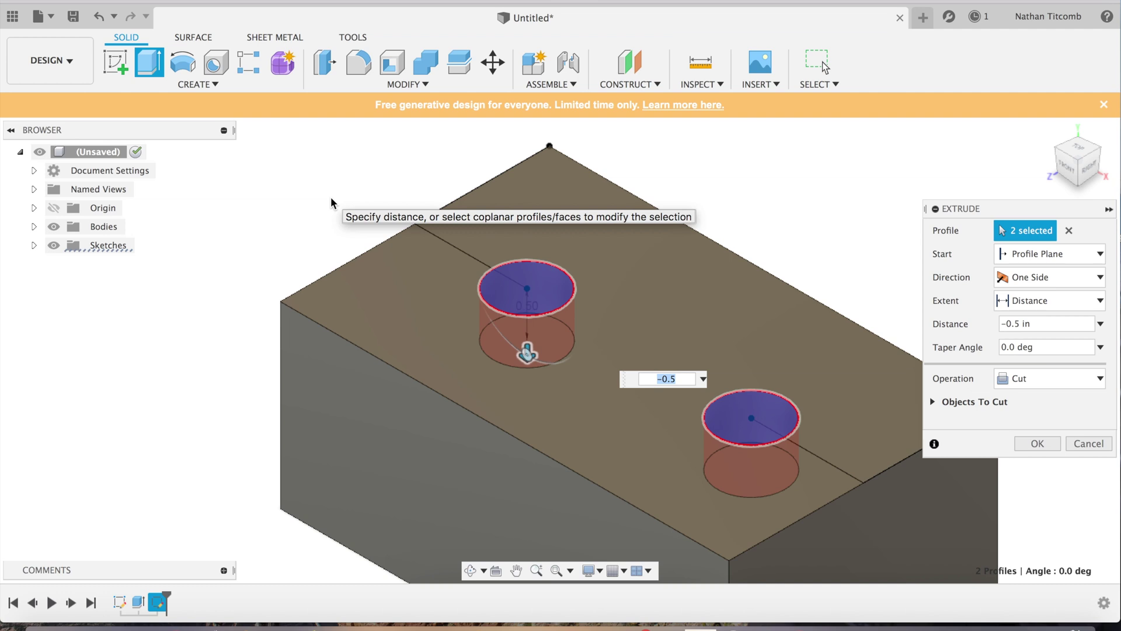
{"action": "key", "text": "Return"}
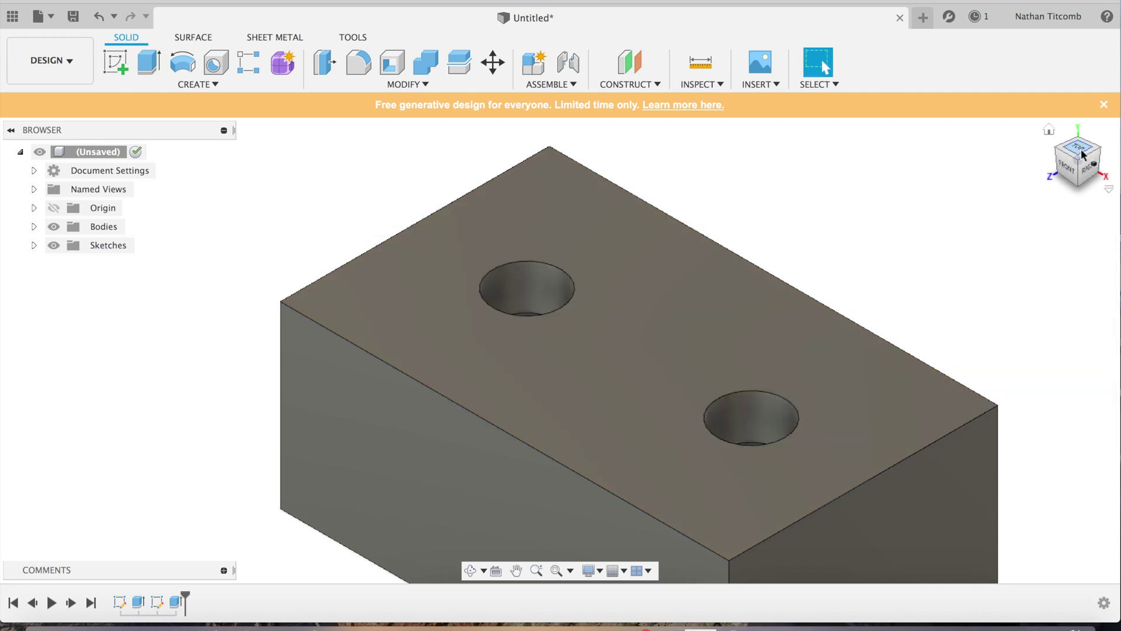
{"action": "left_click_drag", "start_coordinate": [1100, 167], "coordinate": [1085, 173]}
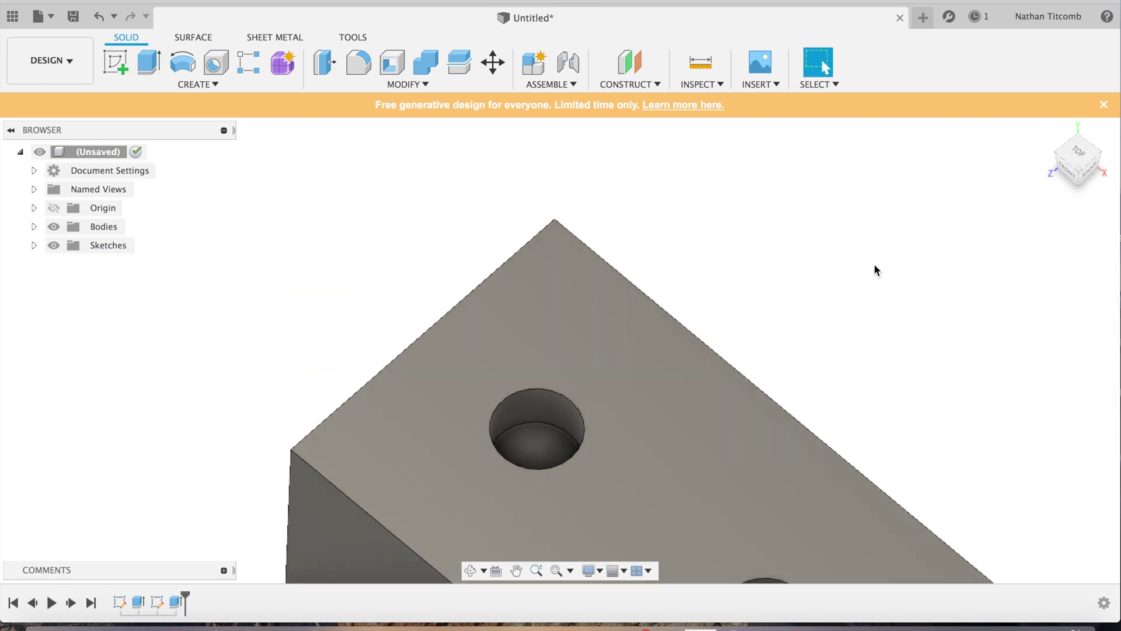
Sketch a 0.40 in diameter circle centred on the left hole's floor and finish the sketch.
{"action": "scroll", "coordinate": [873, 268], "scroll_direction": "up", "scroll_amount": 5, "text": "shift"}
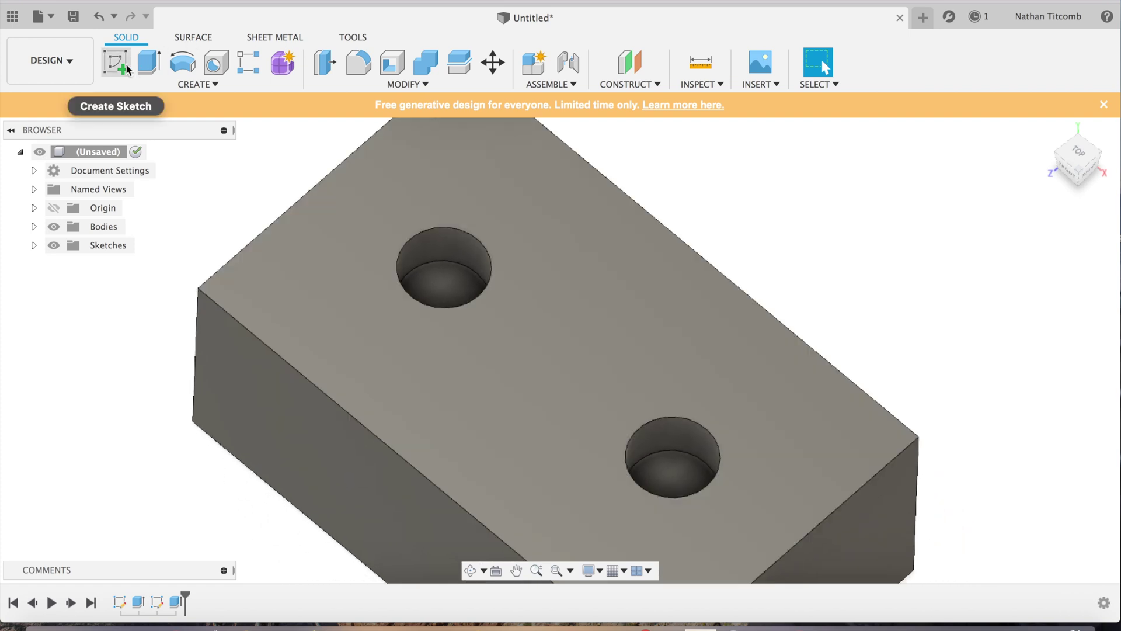
{"action": "left_click", "coordinate": [116, 62]}
{"action": "left_click", "coordinate": [444, 289]}
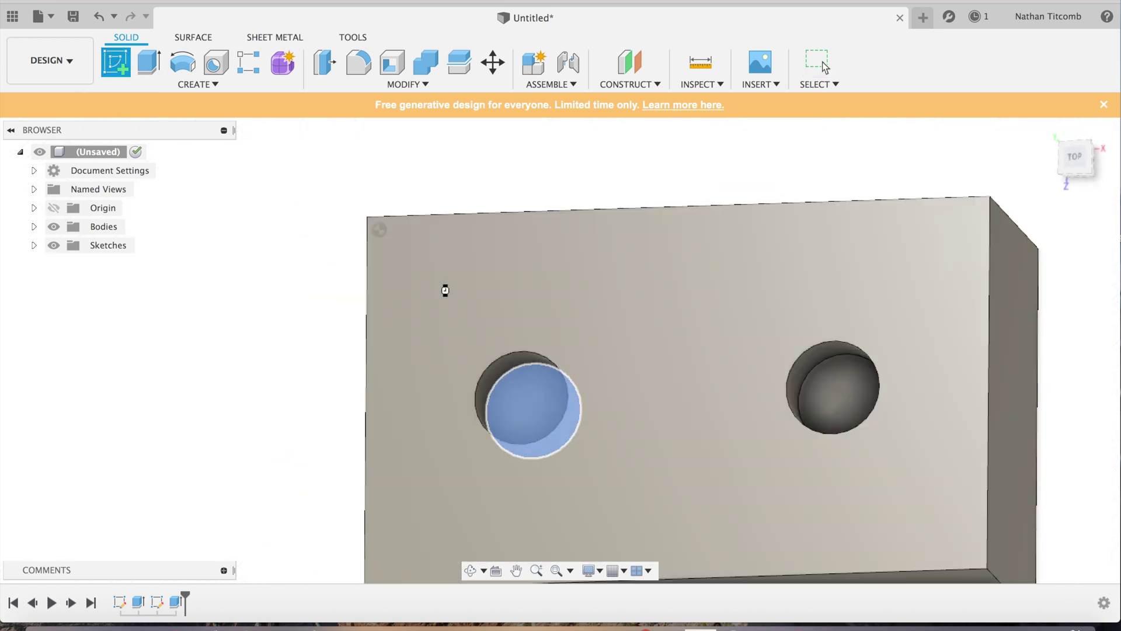
{"action": "left_click", "coordinate": [182, 65]}
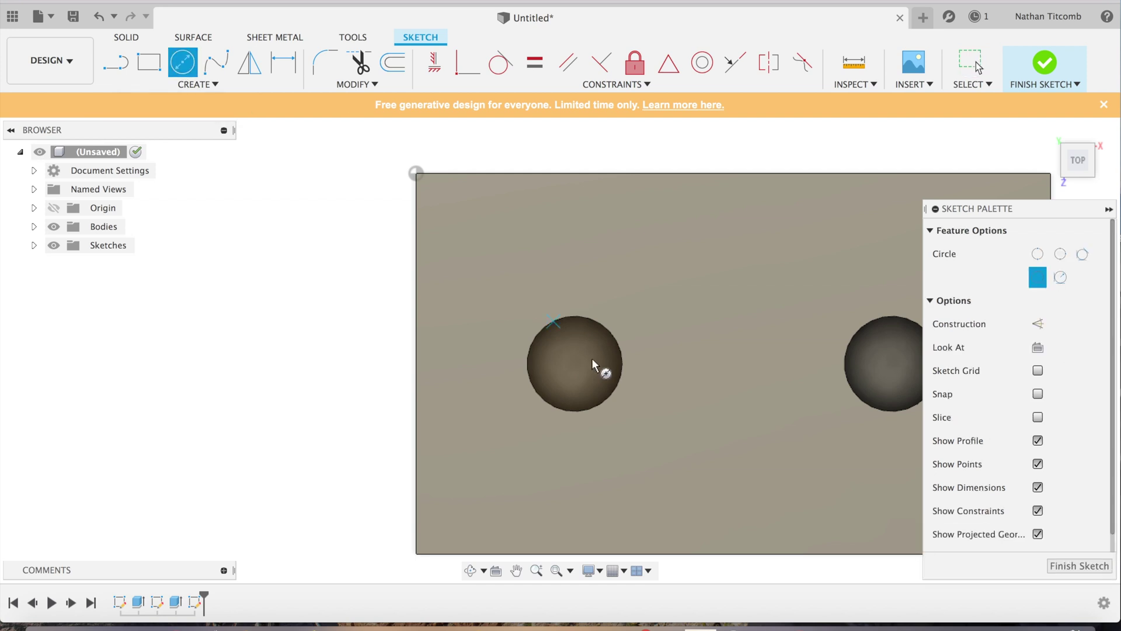
{"action": "left_click", "coordinate": [574, 365]}
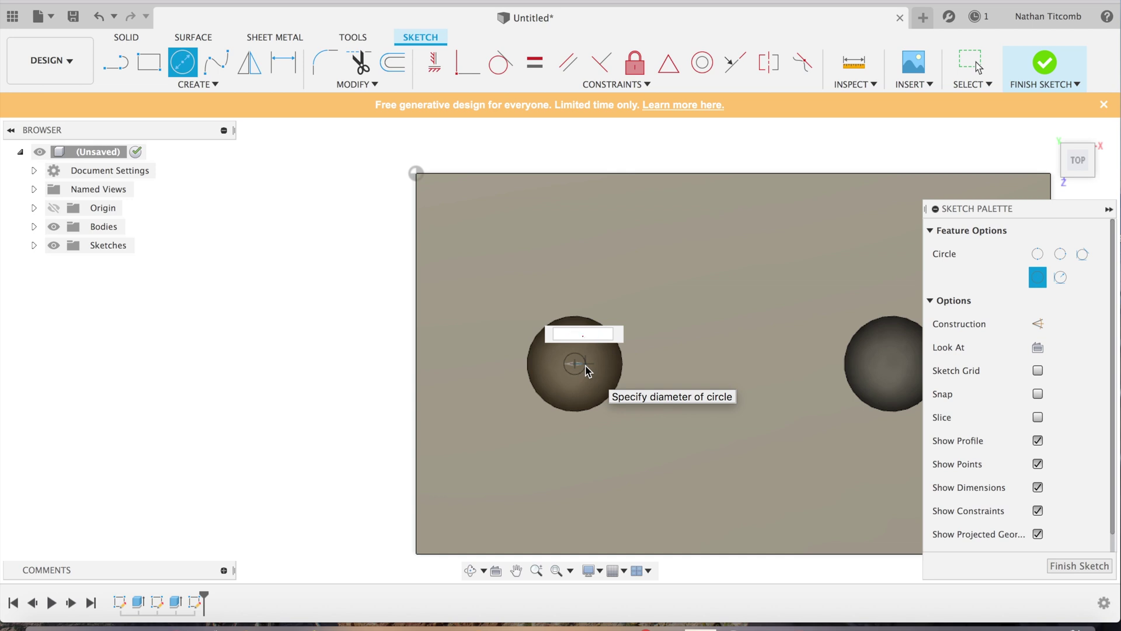
{"action": "key", "text": "Tab"}
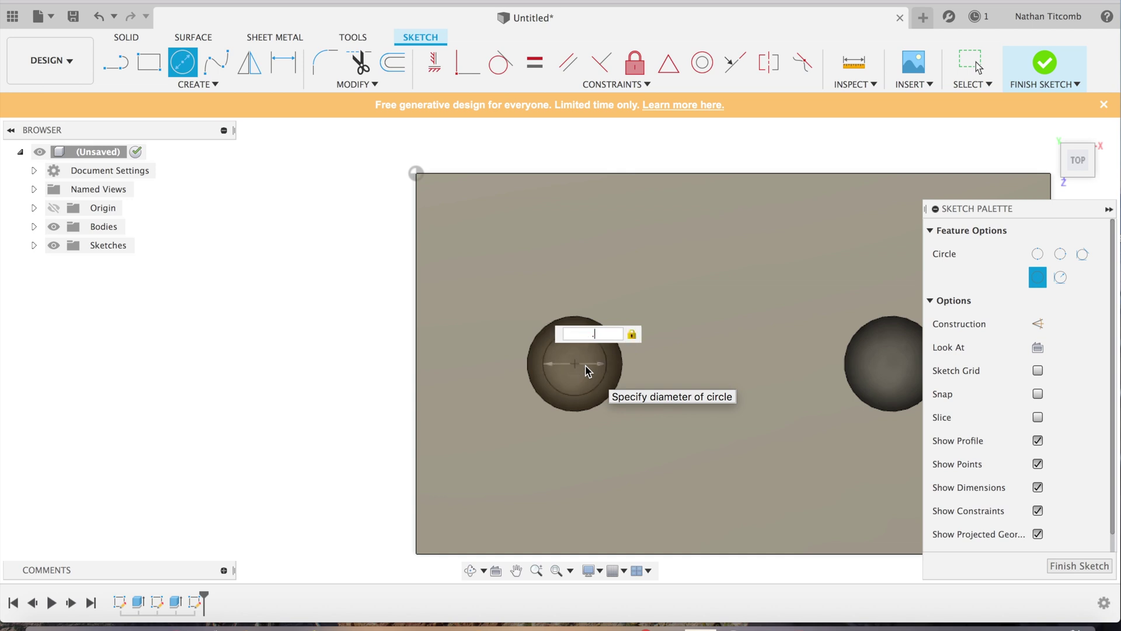
{"action": "type", "text": ".4"}
{"action": "key", "text": "Tab"}
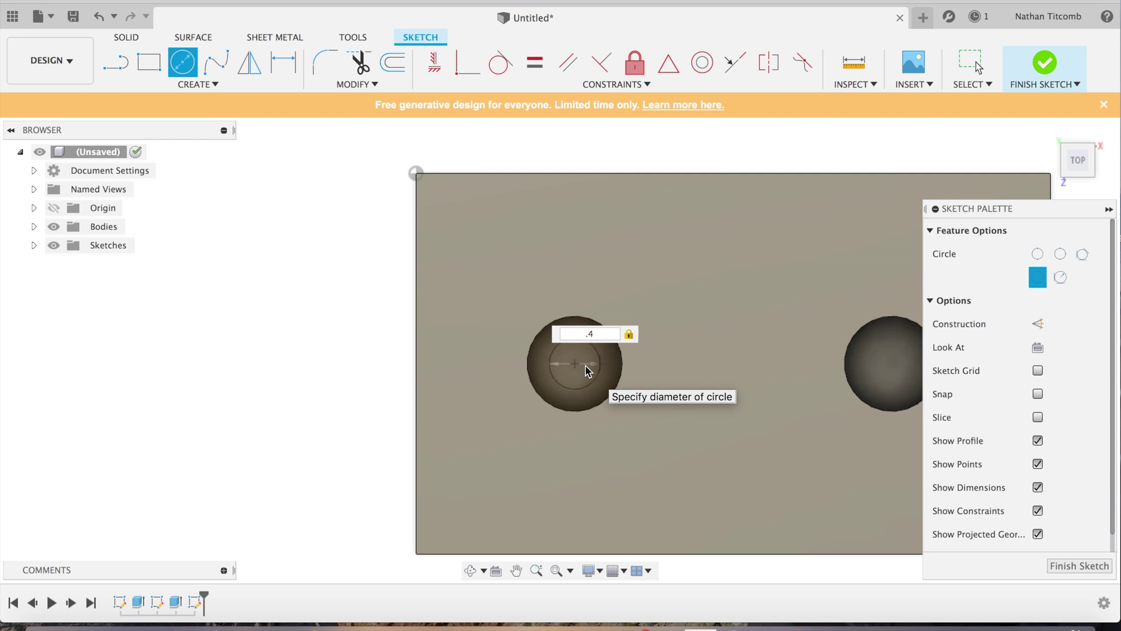
{"action": "key", "text": "Return"}
{"action": "key", "text": "Escape"}
{"action": "scroll", "coordinate": [587, 371], "scroll_direction": "right", "scroll_amount": 5}
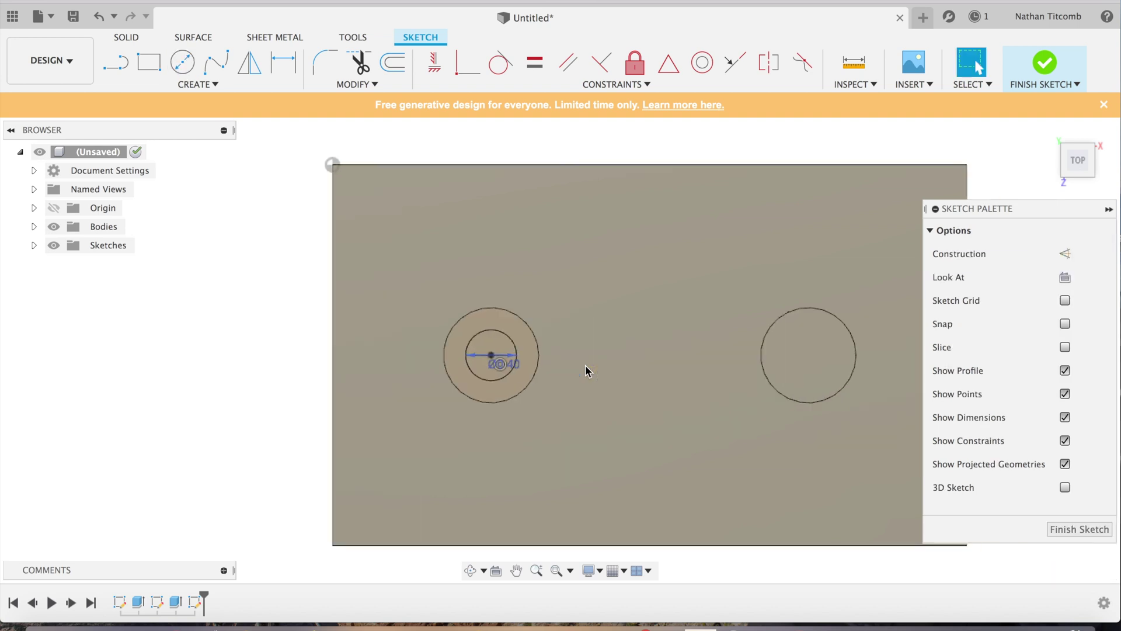
{"action": "left_click", "coordinate": [182, 62]}
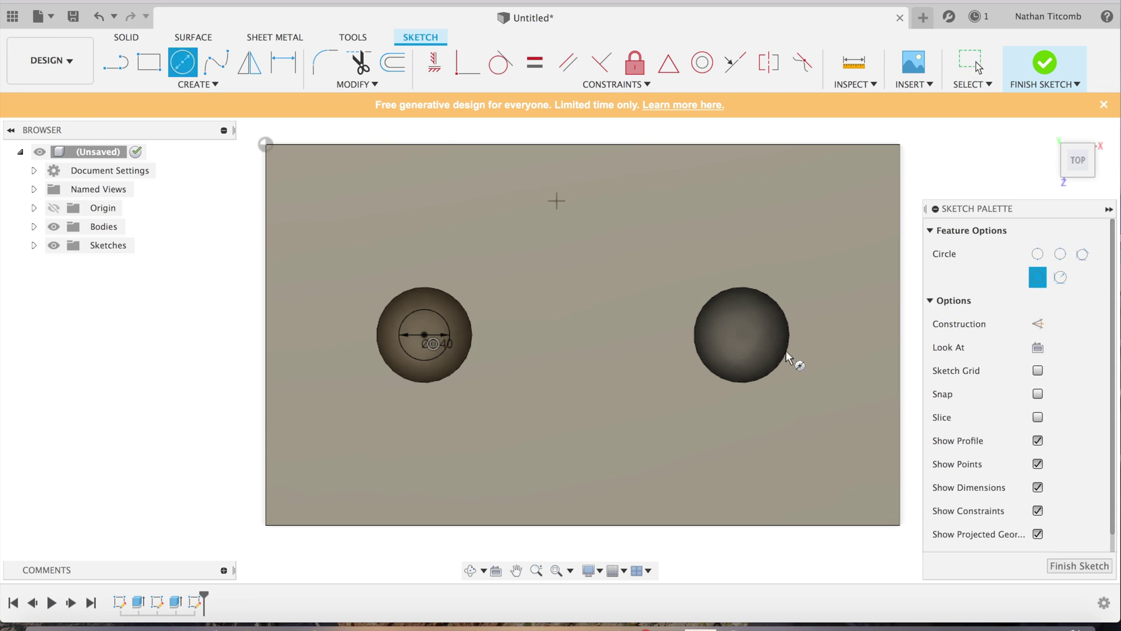
{"action": "left_click", "coordinate": [1080, 566]}
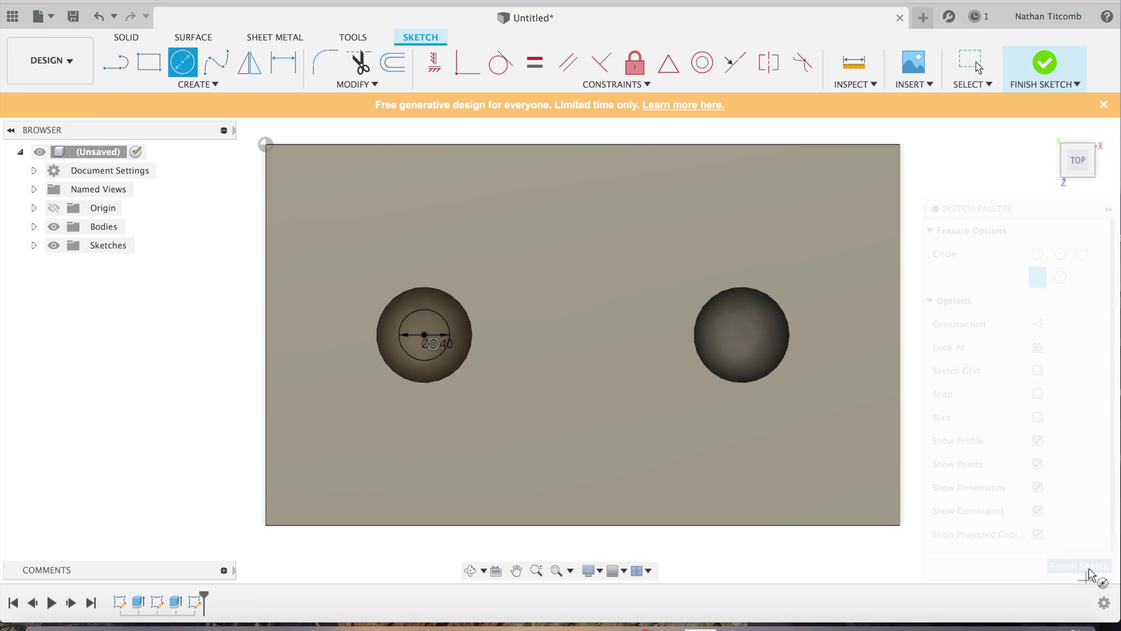
{"action": "middle_click_drag", "start_coordinate": [896, 520], "coordinate": [867, 503], "text": "shift"}
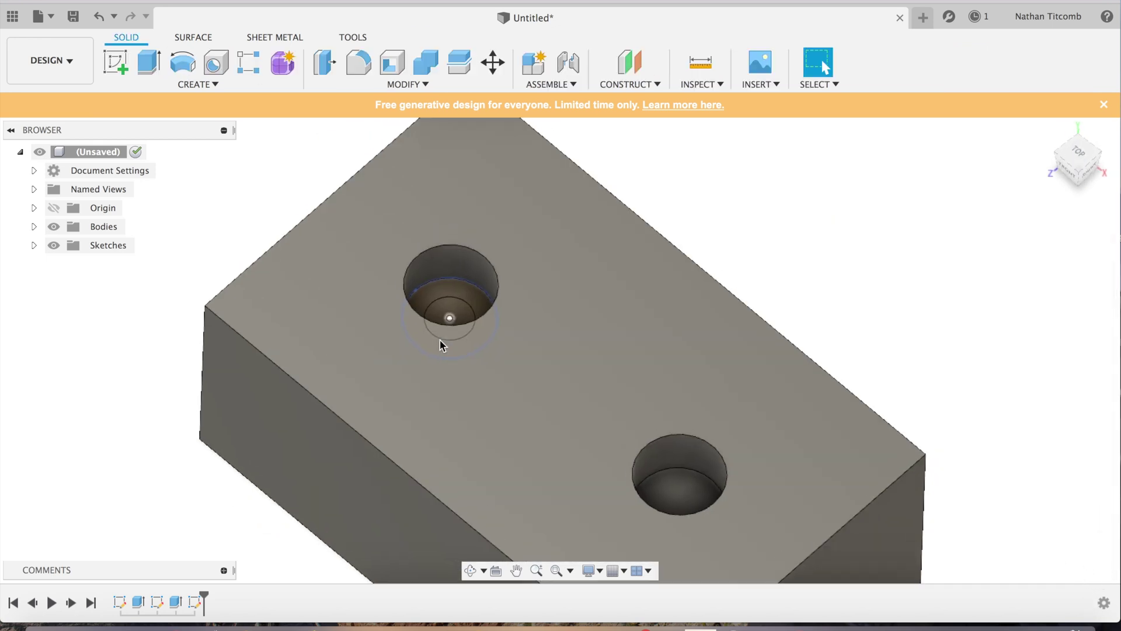
Cut the left hole's 0.40 in circle 1 in downward.
{"action": "left_click", "coordinate": [467, 320]}
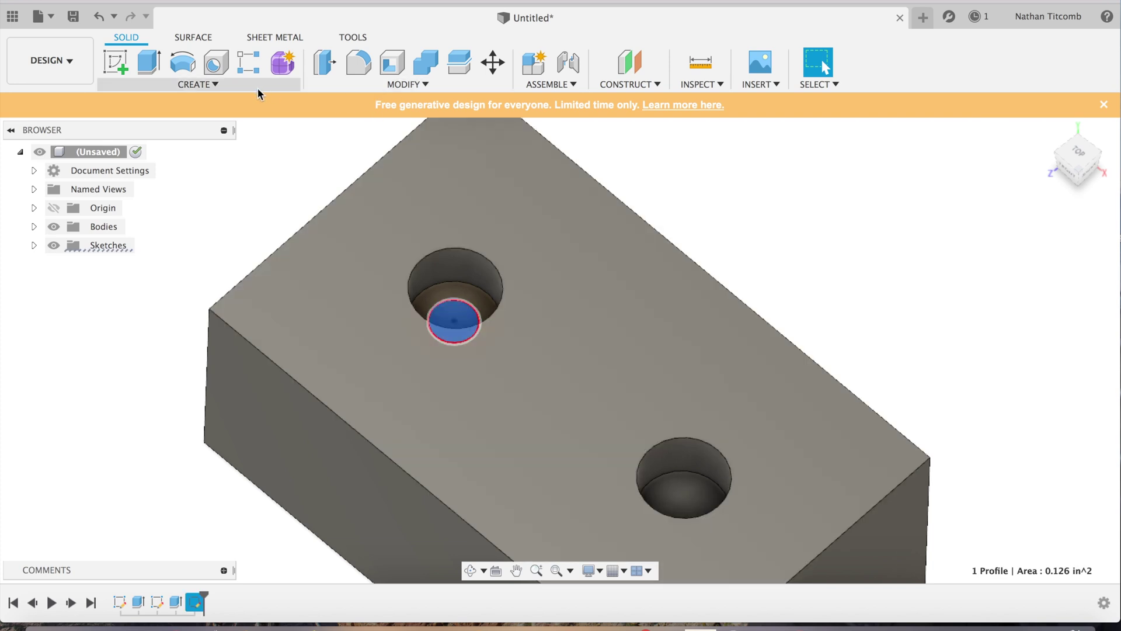
{"action": "left_click", "coordinate": [257, 85]}
{"action": "left_click", "coordinate": [212, 168]}
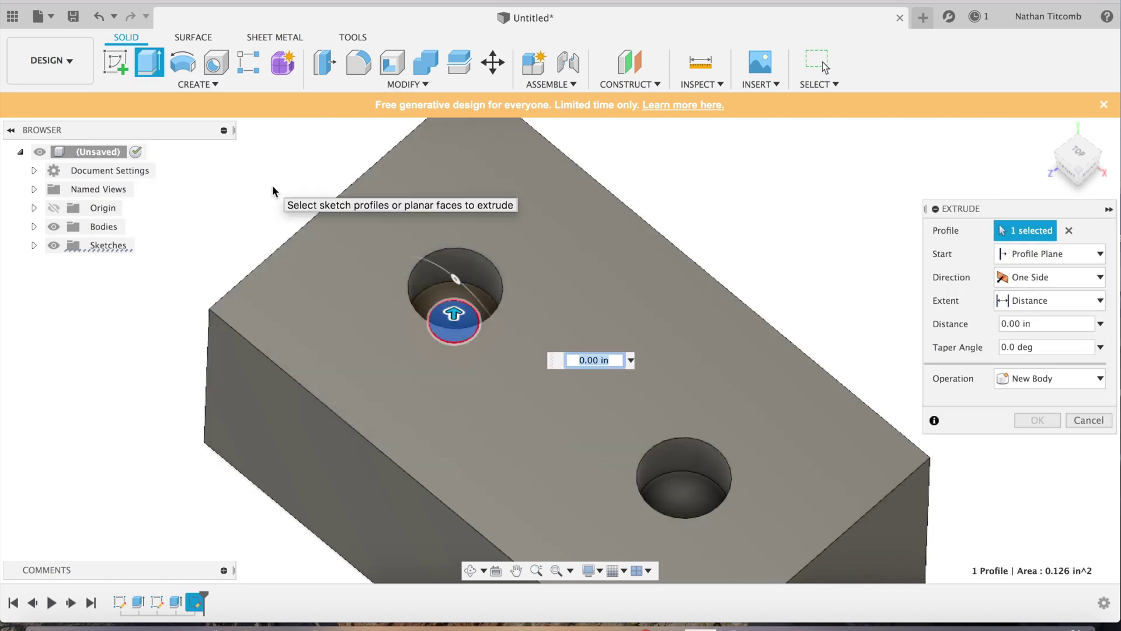
{"action": "type", "text": "-1"}
{"action": "key", "text": "Return"}
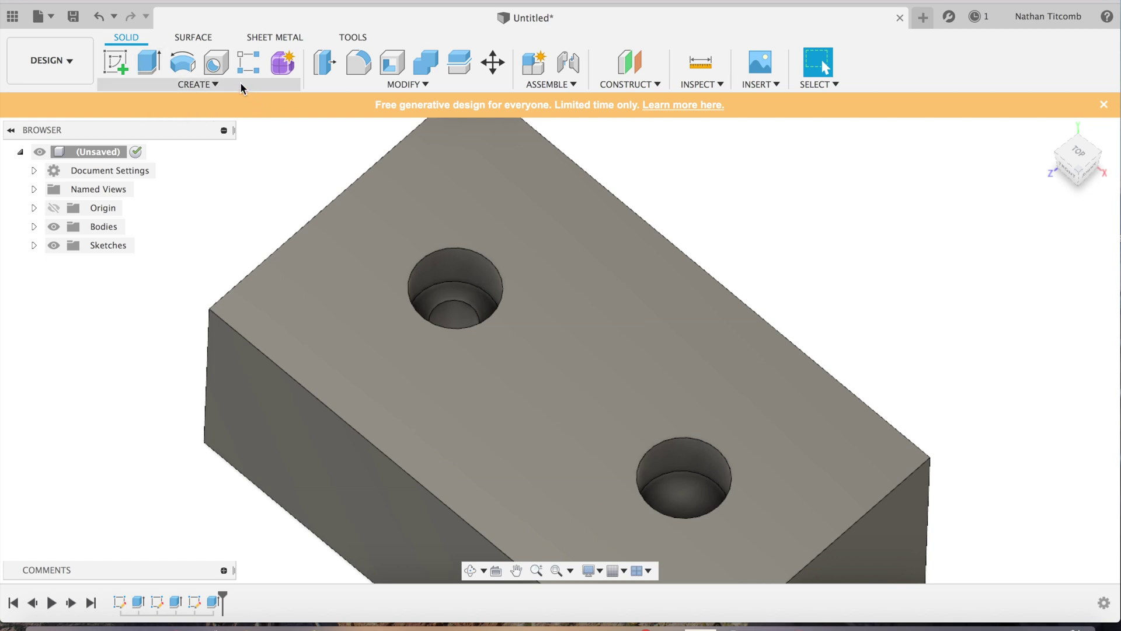
Sketch a 0.40 in circle centred on the right hole's floor and finish the sketch.
{"action": "left_click", "coordinate": [118, 64]}
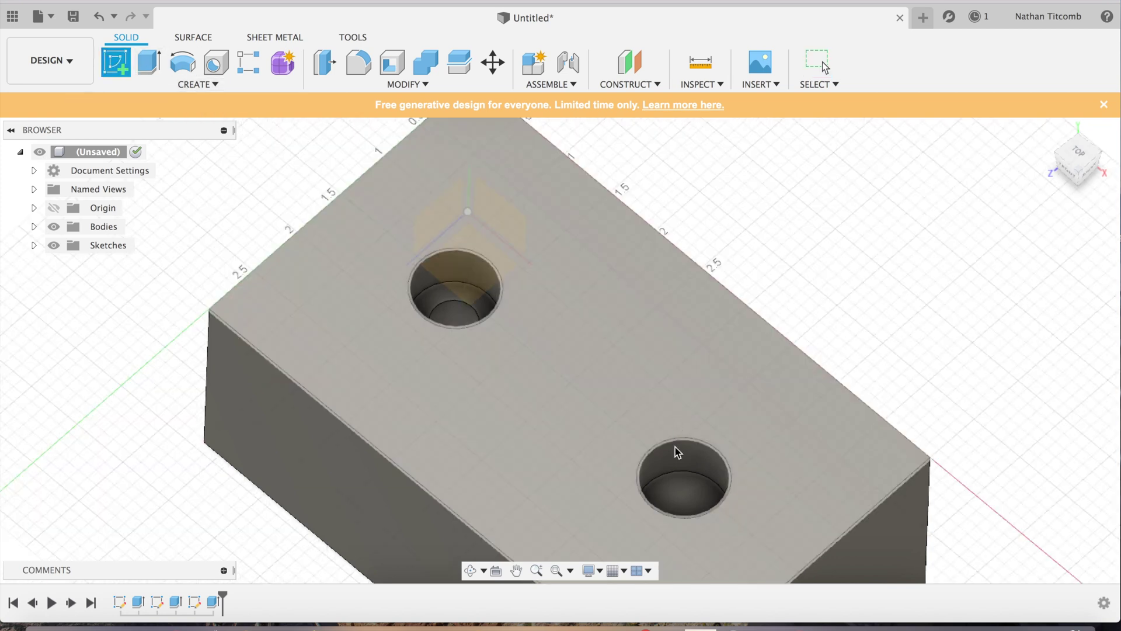
{"action": "left_click", "coordinate": [682, 501]}
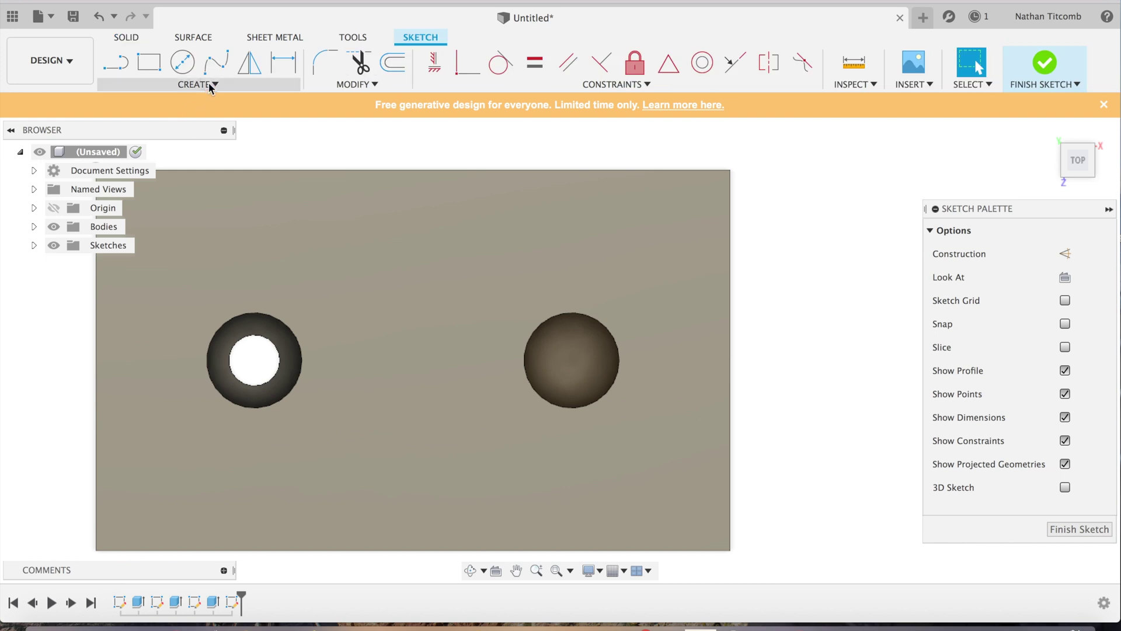
{"action": "left_click", "coordinate": [183, 62]}
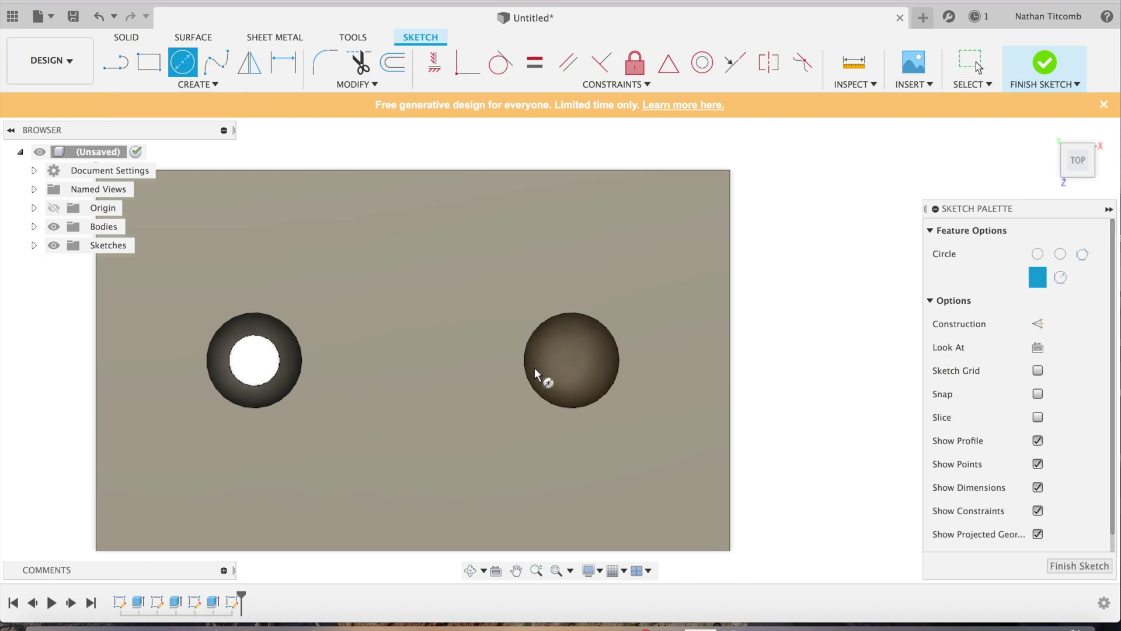
{"action": "left_click", "coordinate": [572, 361]}
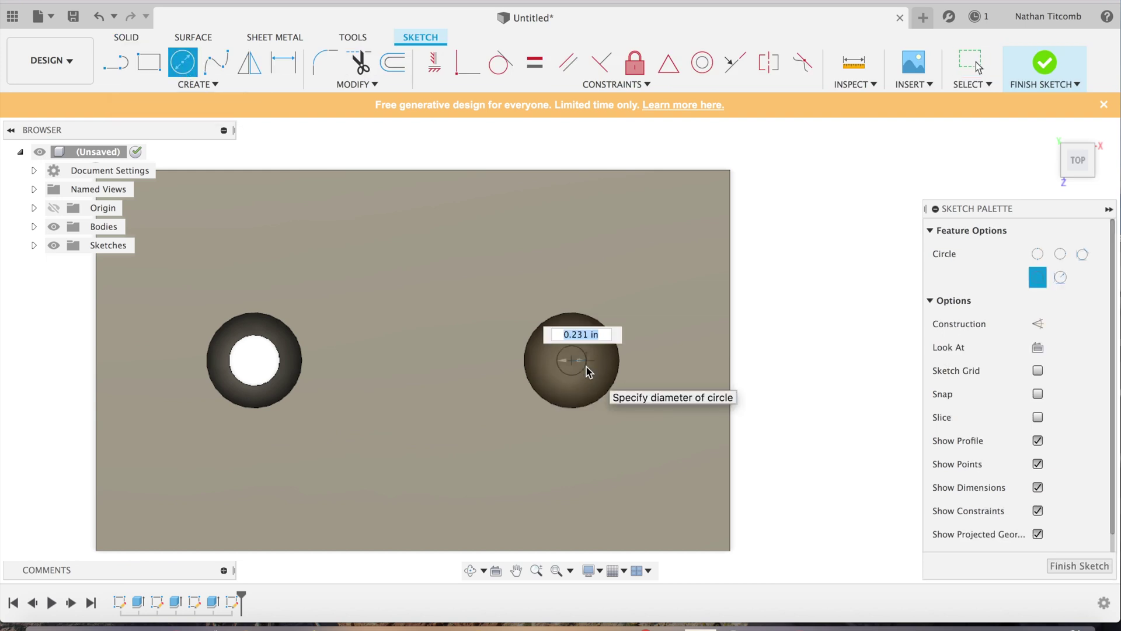
{"action": "type", "text": ".4"}
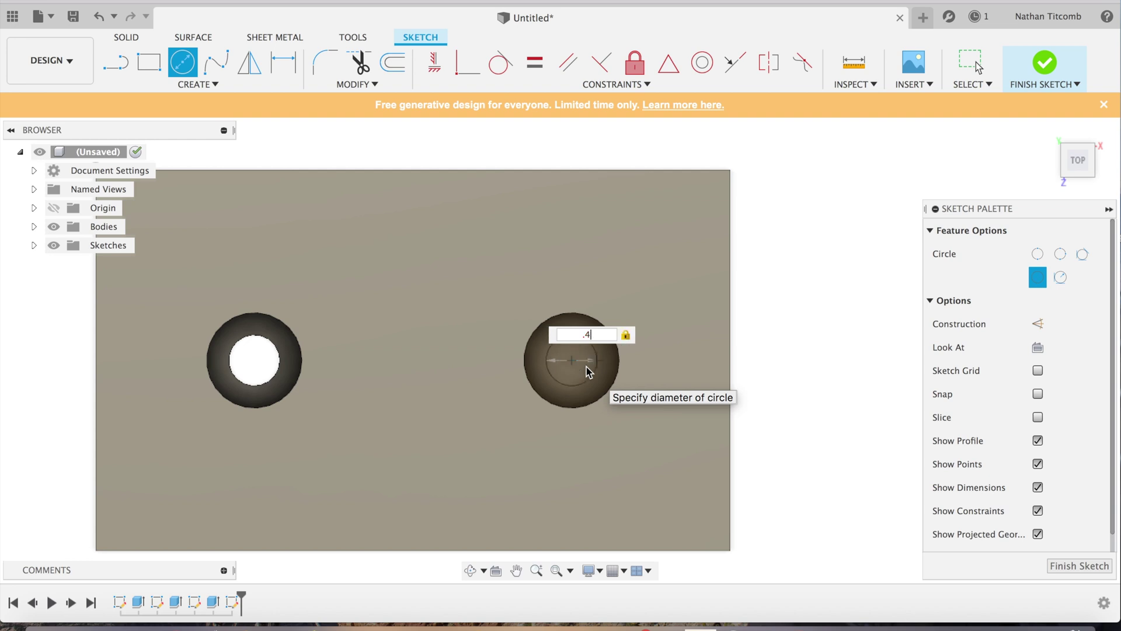
{"action": "key", "text": "Return"}
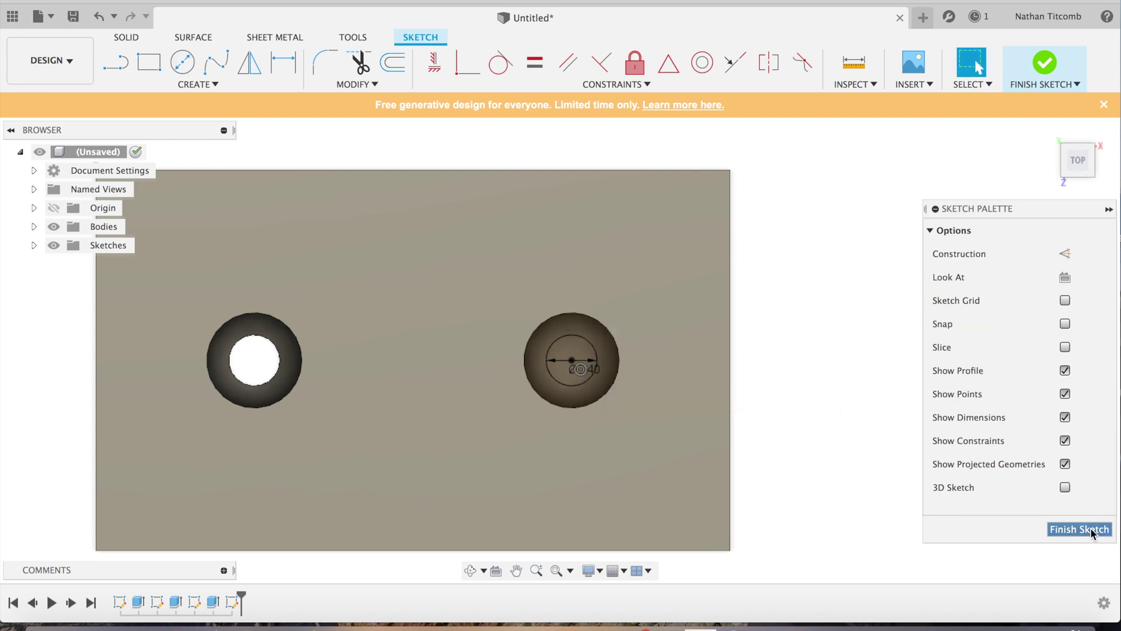
{"action": "left_click", "coordinate": [1080, 529]}
Cut the right hole's 0.40 in circle 2 in downward.
{"action": "left_click", "coordinate": [684, 505]}
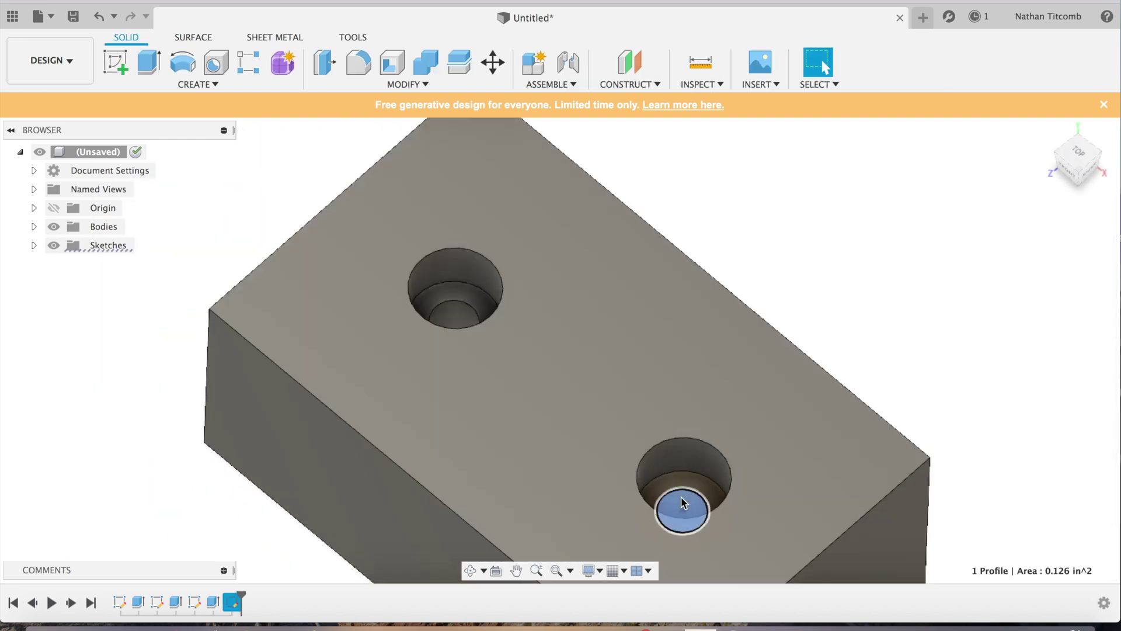
{"action": "left_click", "coordinate": [214, 85]}
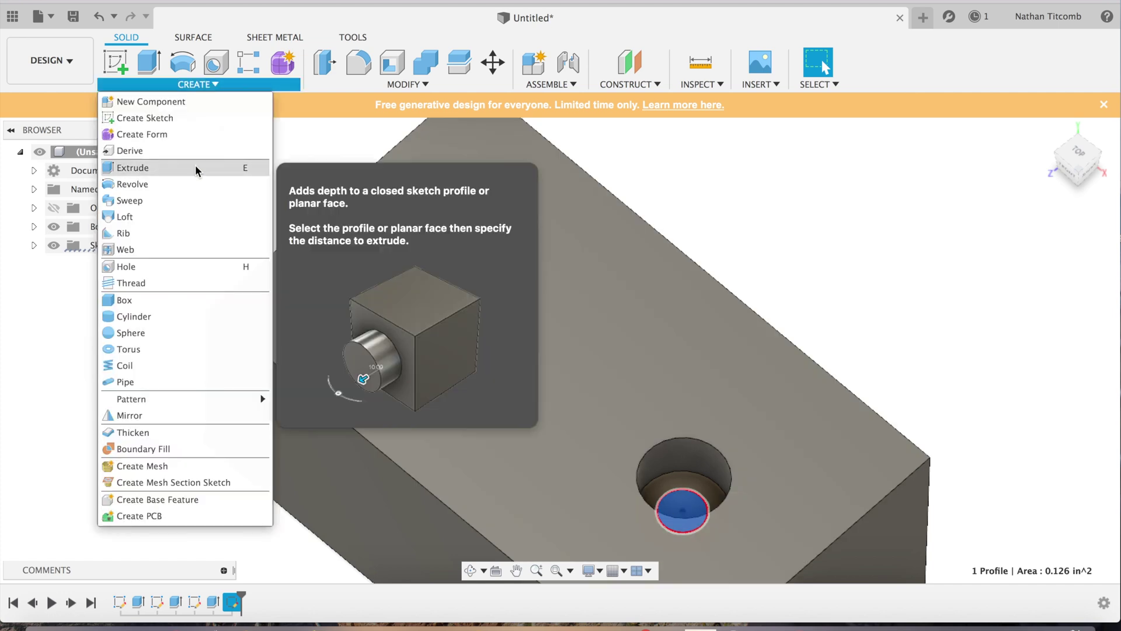
{"action": "left_click", "coordinate": [195, 169]}
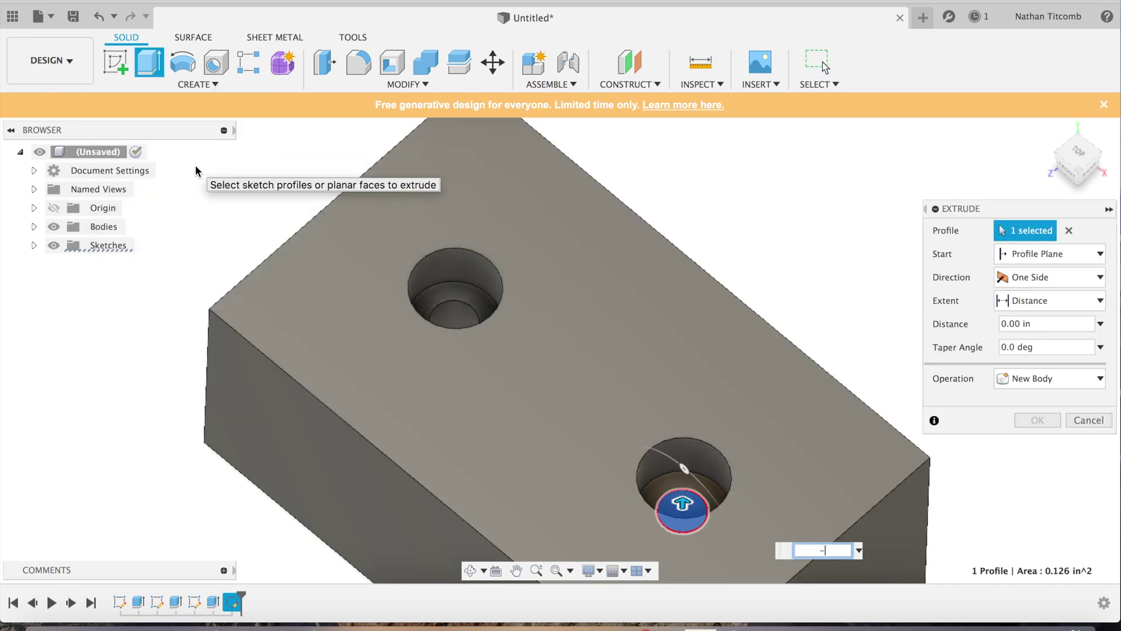
{"action": "type", "text": "-2"}
{"action": "key", "text": "Return"}
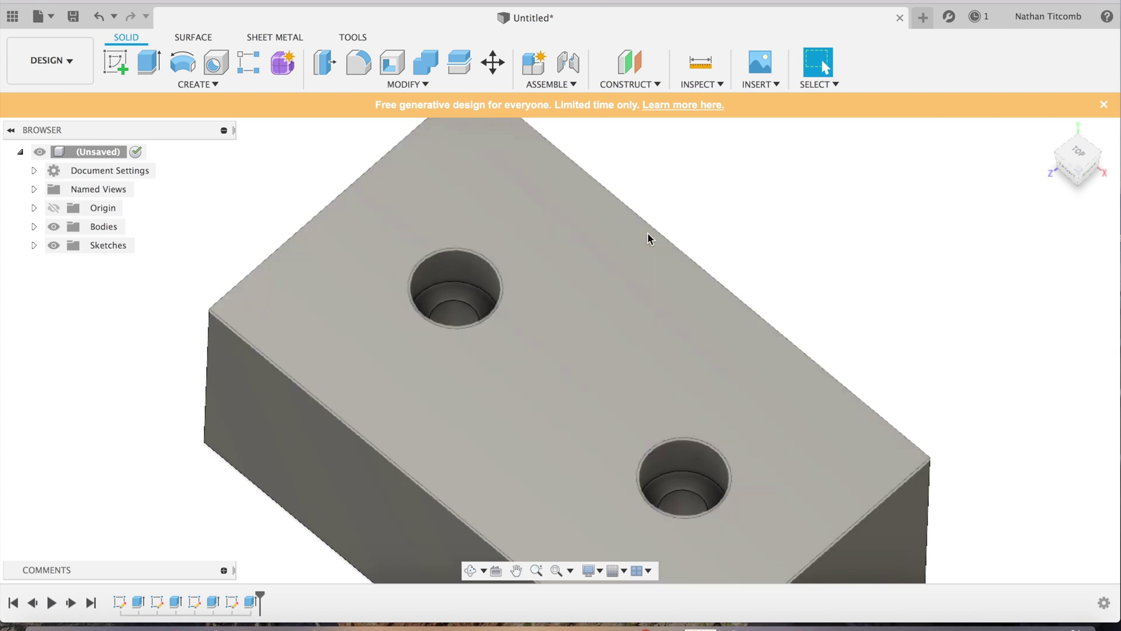
In the Manufacture workspace, start a setup with the work origin set to a selected point.
{"action": "mouse_move", "coordinate": [560, 350]}
{"action": "middle_mouse_down", "text": "shift"}
{"action": "mouse_move", "coordinate": [1076, 183]}
{"action": "mouse_move", "coordinate": [1075, 163]}
{"action": "mouse_move", "coordinate": [1079, 179]}
{"action": "middle_mouse_up", "text": "shift"}
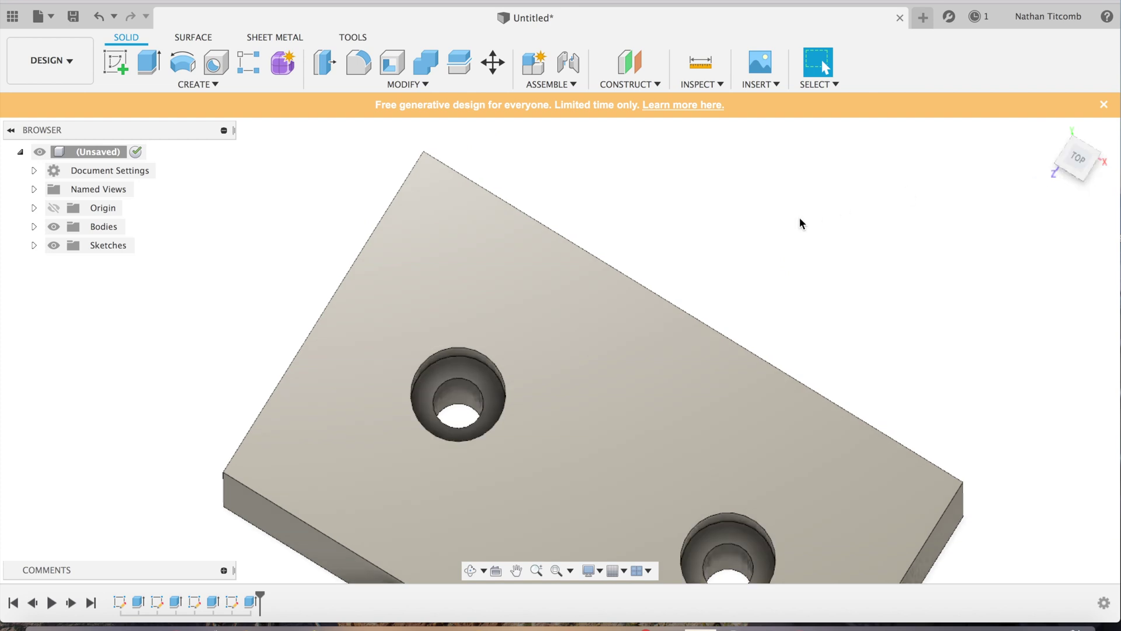
{"action": "left_click", "coordinate": [82, 61]}
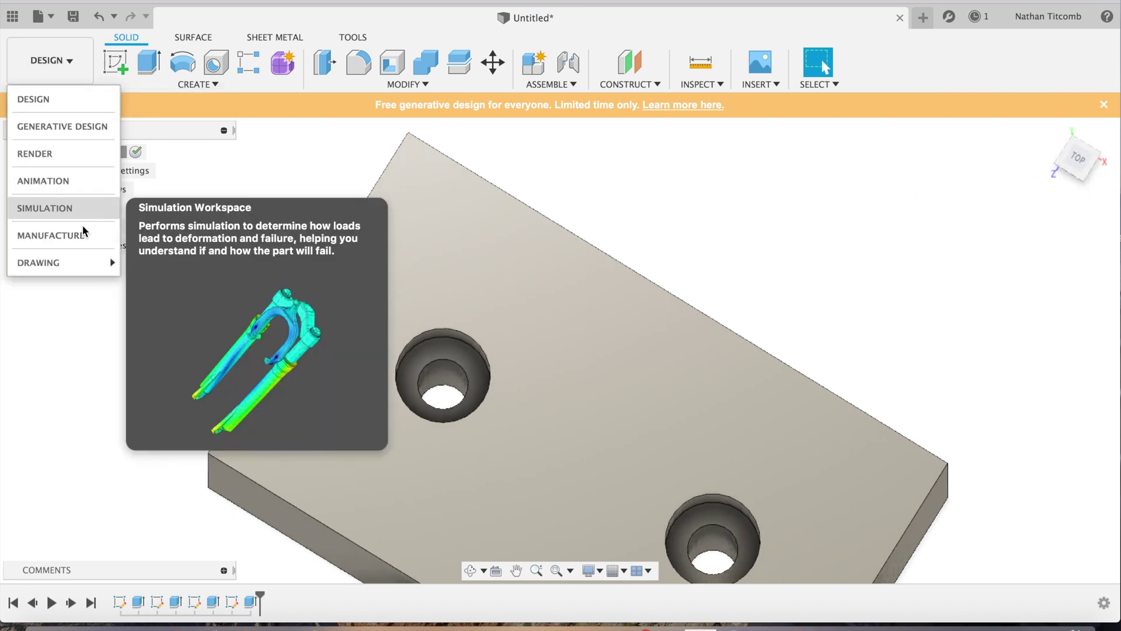
{"action": "left_click", "coordinate": [84, 236]}
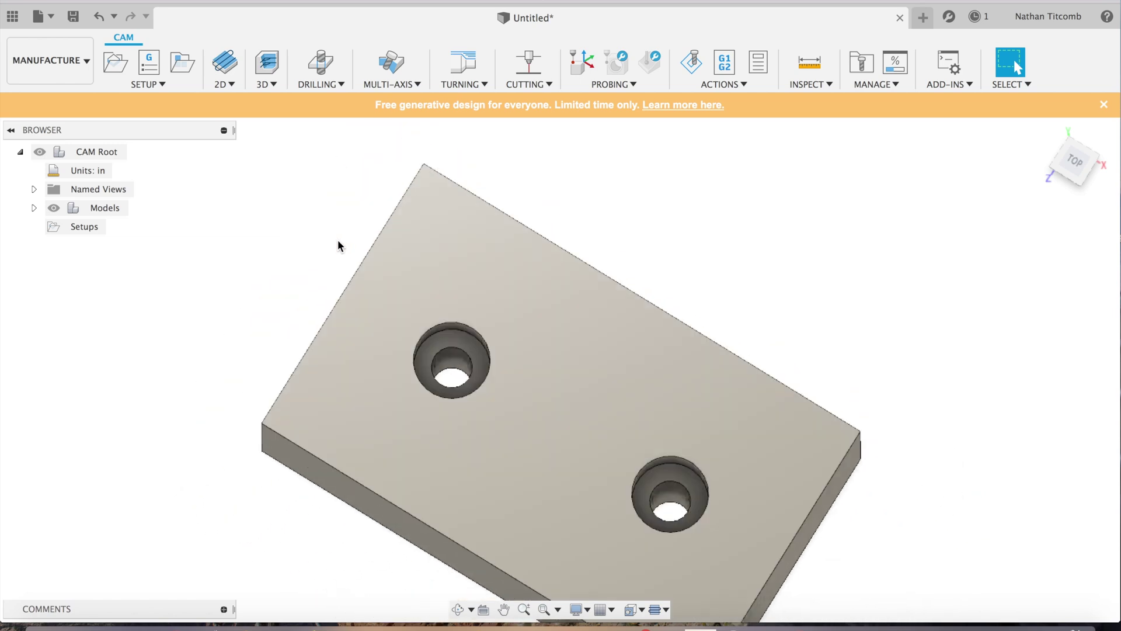
{"action": "left_click", "coordinate": [162, 85]}
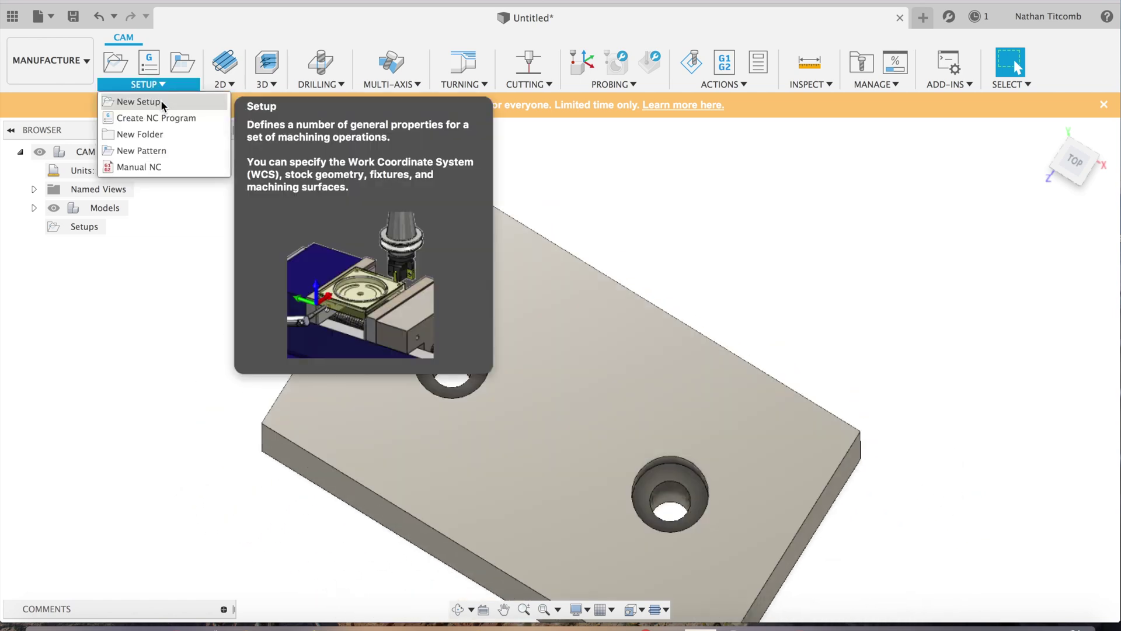
{"action": "left_click", "coordinate": [1075, 363]}
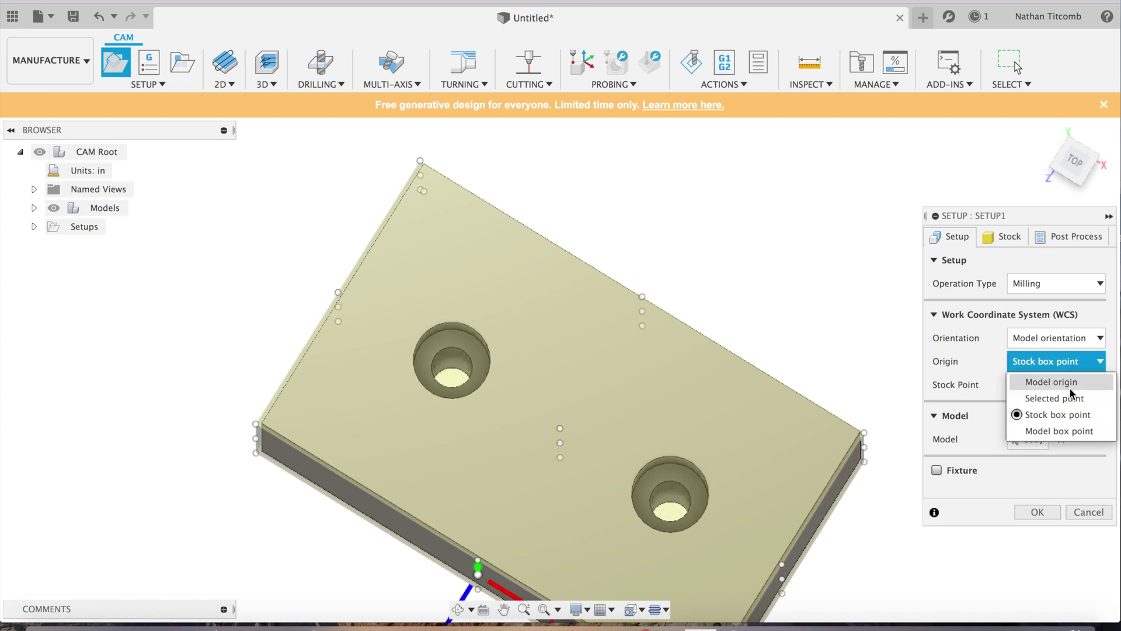
{"action": "left_click", "coordinate": [1071, 399]}
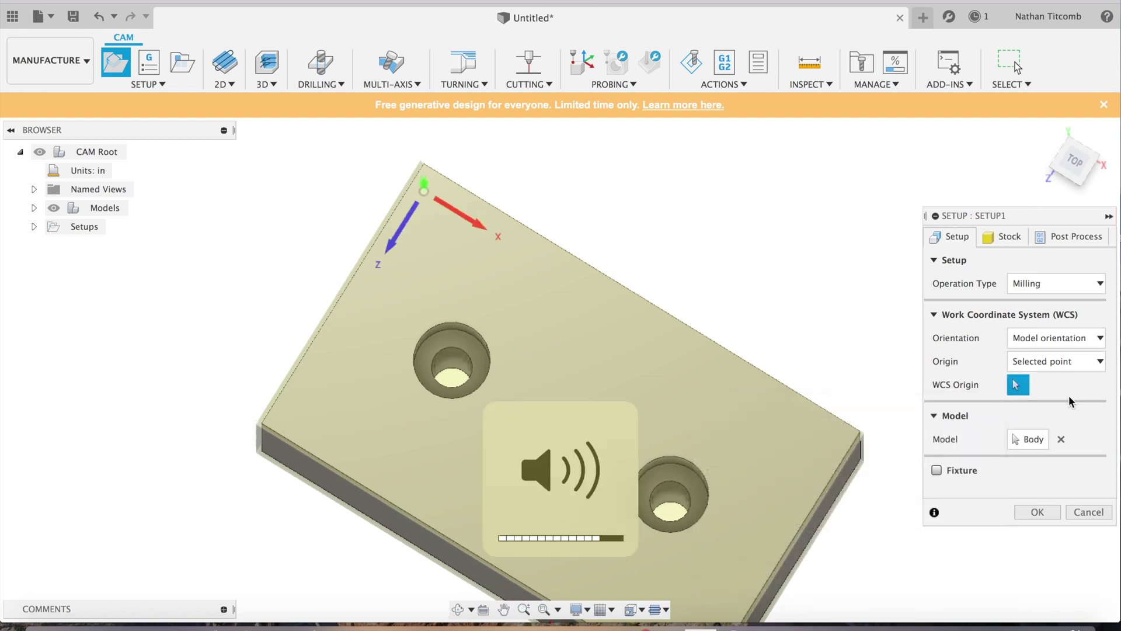
Set the stock side and top offsets to 0.
{"action": "left_click", "coordinate": [1009, 237]}
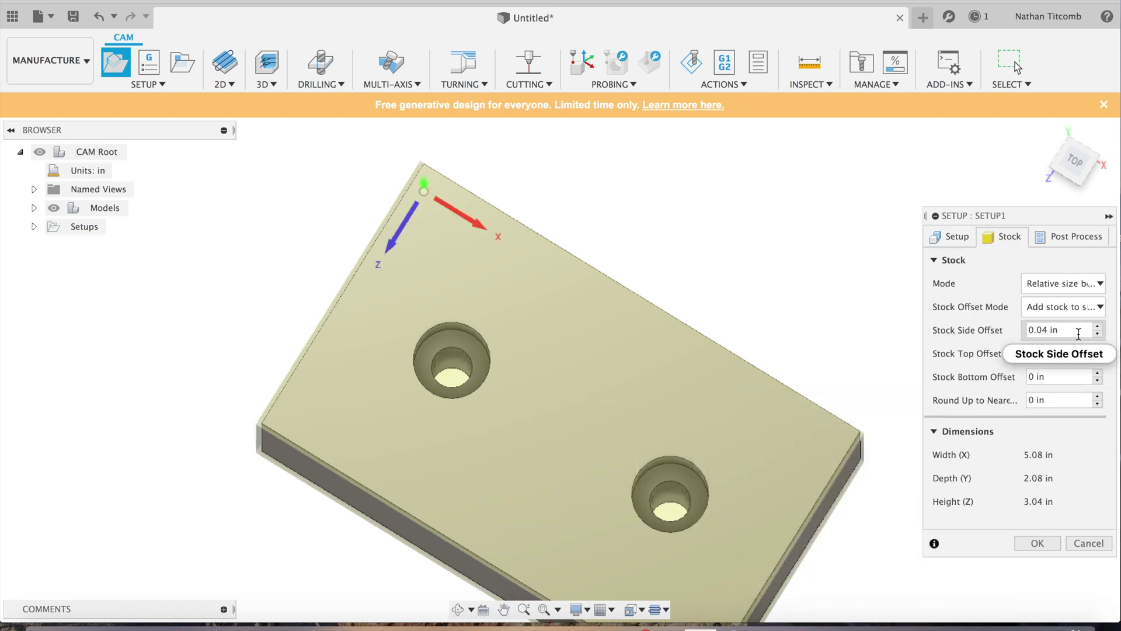
{"action": "type", "text": "0"}
{"action": "key", "text": "Tab"}
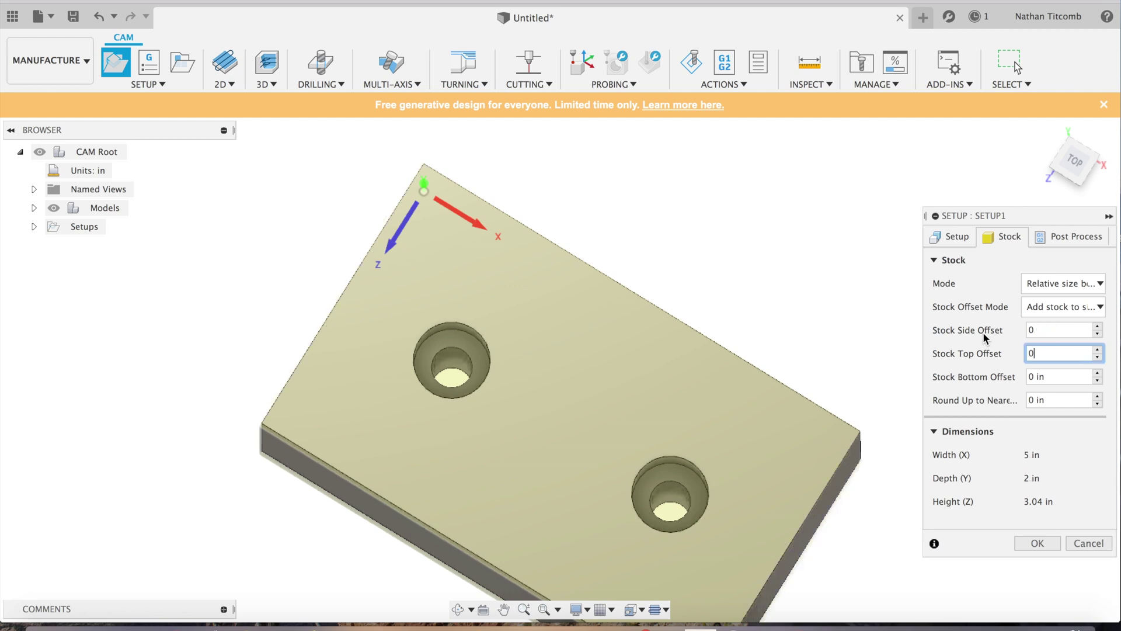
{"action": "type", "text": "0"}
{"action": "left_click", "coordinate": [943, 237]}
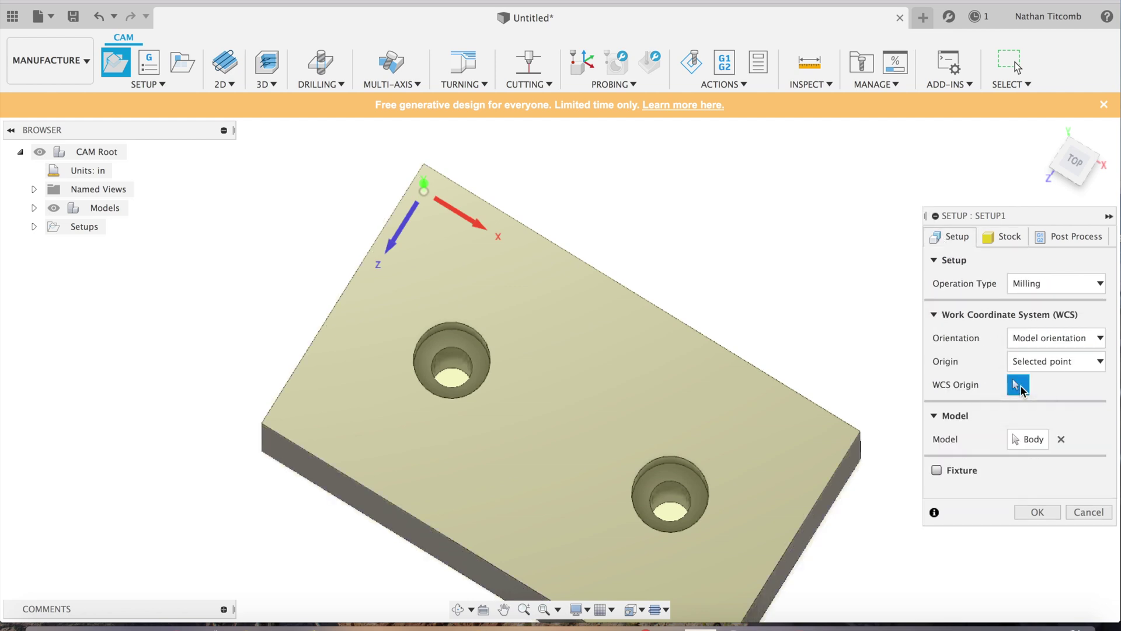
Use the block's top corner as origin, define Z and X axes from its edges, and confirm Setup1.
{"action": "left_click", "coordinate": [424, 165]}
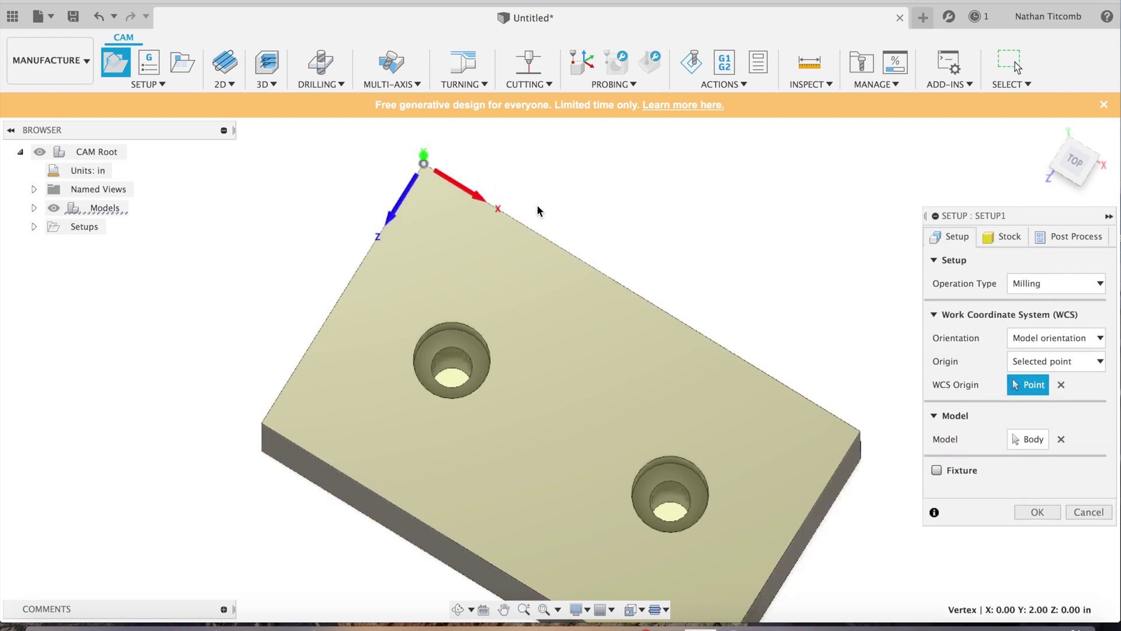
{"action": "middle_click_drag", "start_coordinate": [559, 370], "coordinate": [596, 391], "text": "shift"}
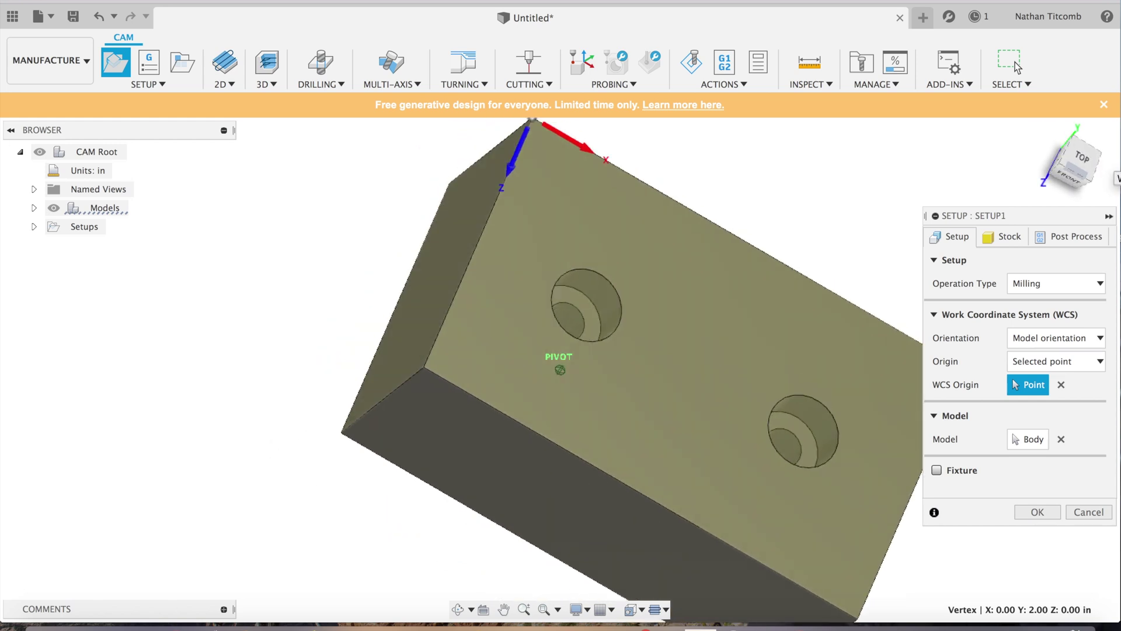
{"action": "left_click", "coordinate": [524, 151]}
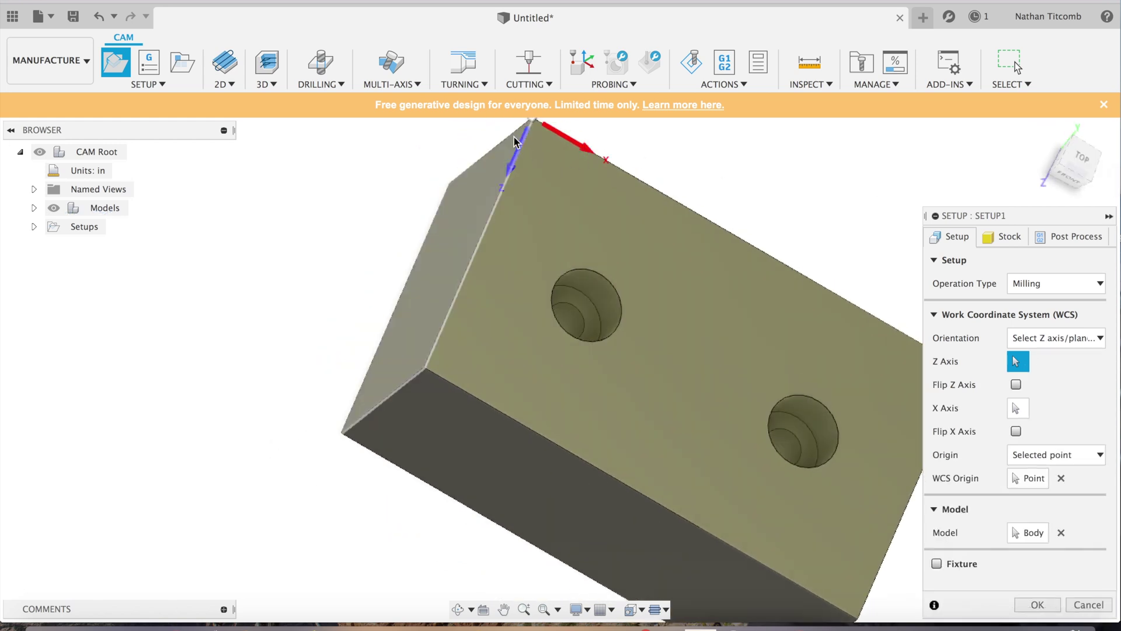
{"action": "left_click", "coordinate": [508, 138]}
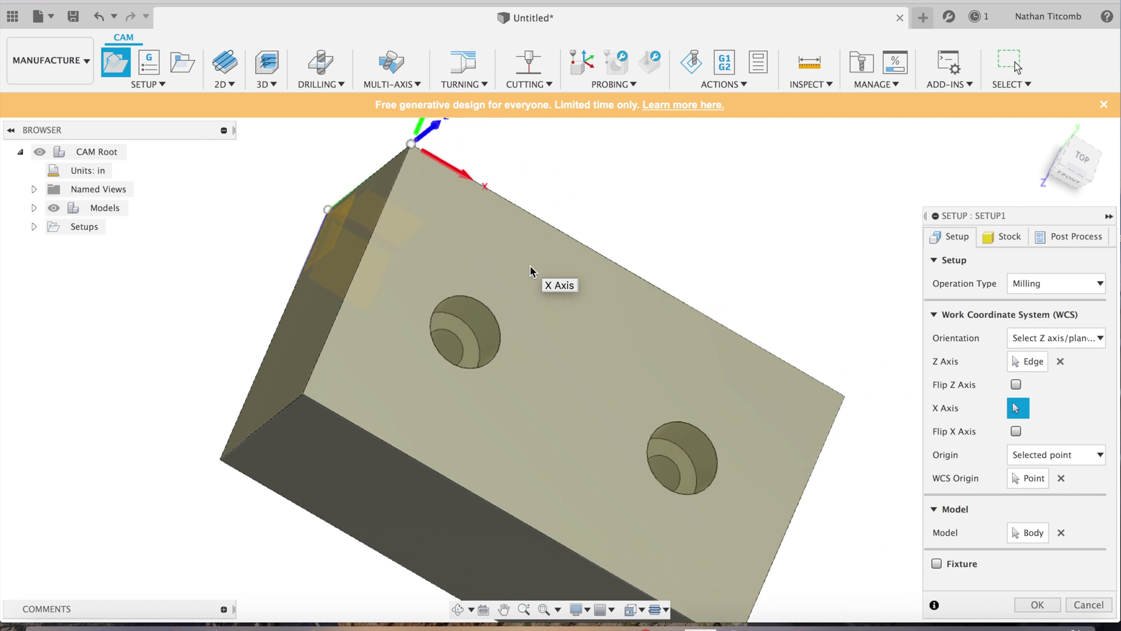
{"action": "left_click", "coordinate": [531, 267]}
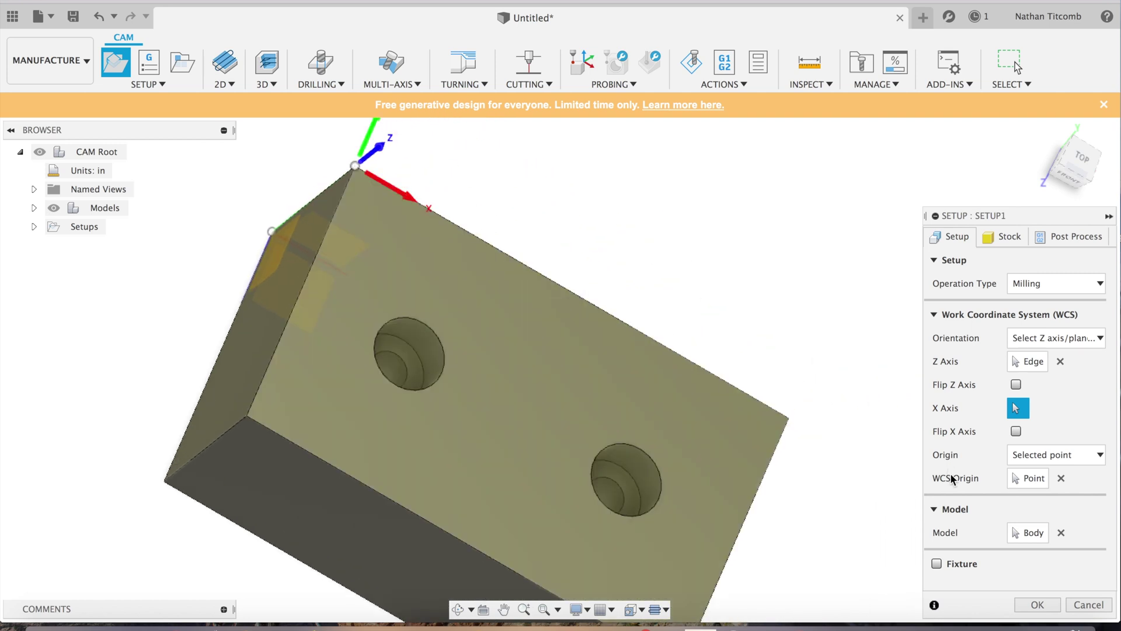
{"action": "left_click", "coordinate": [1038, 605]}
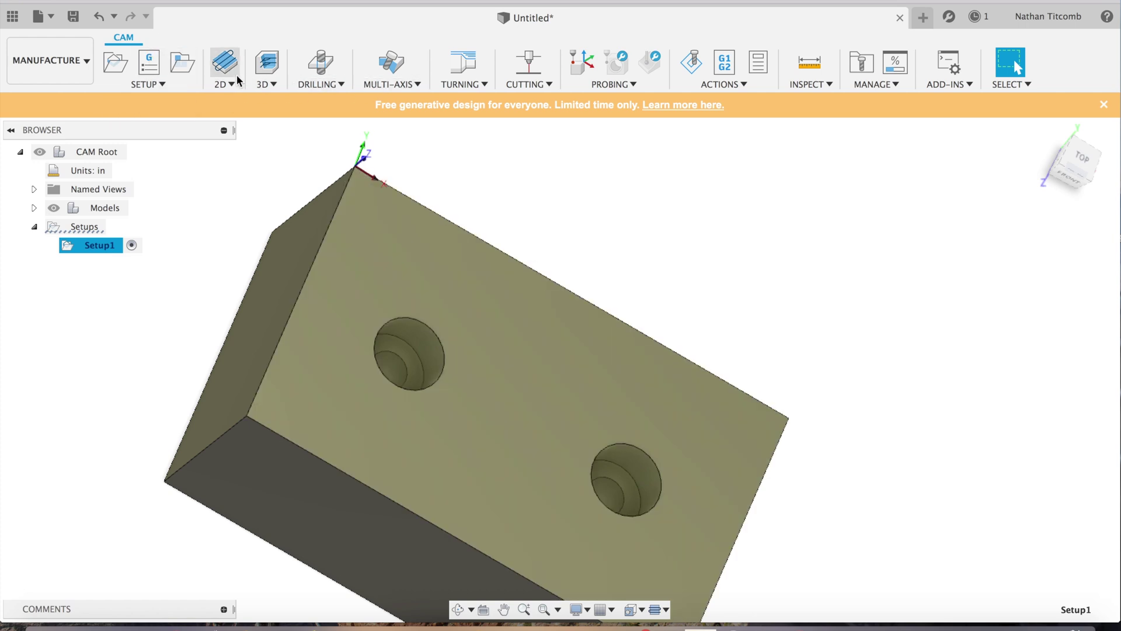
Start a 2D Bore operation using a new 0.375 in flat end mill.
{"action": "left_click", "coordinate": [232, 86]}
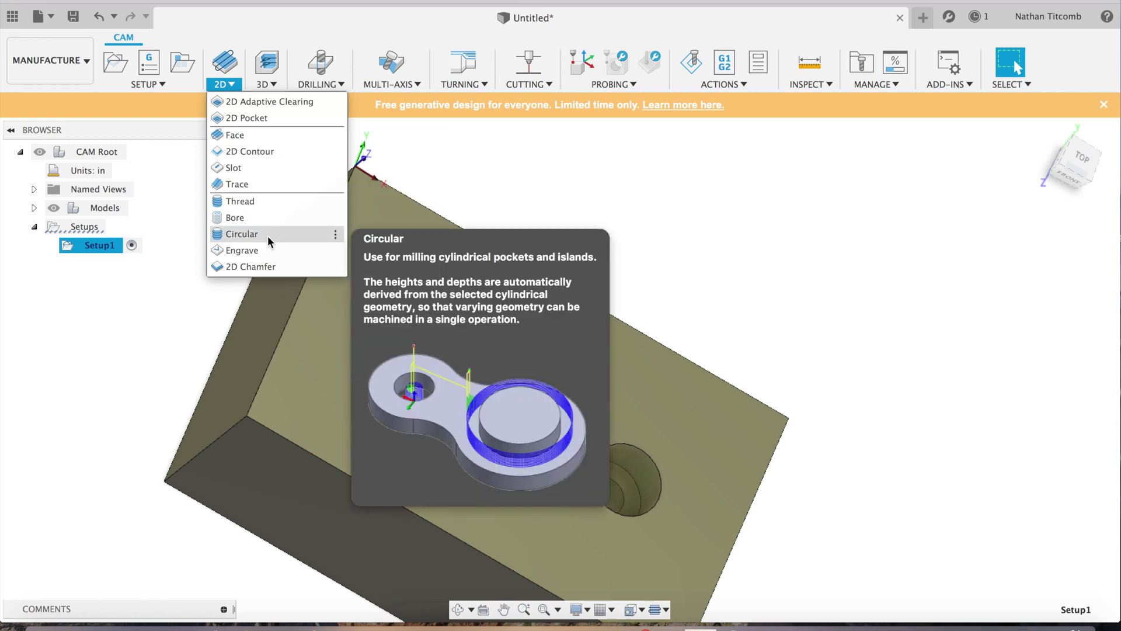
{"action": "left_click", "coordinate": [265, 219]}
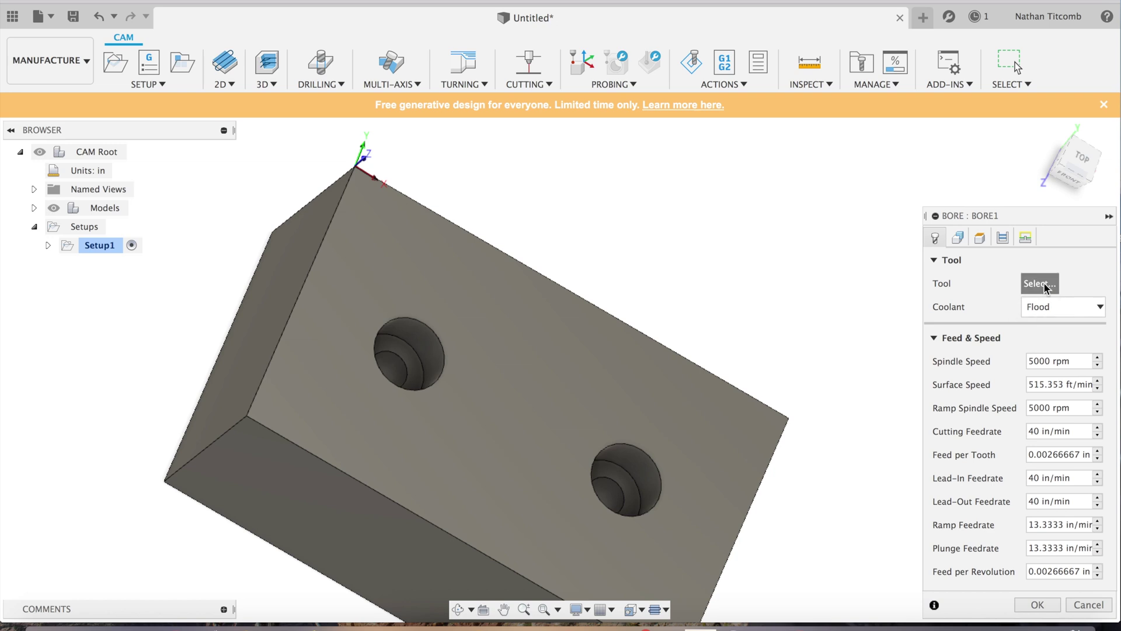
{"action": "left_click", "coordinate": [1041, 284]}
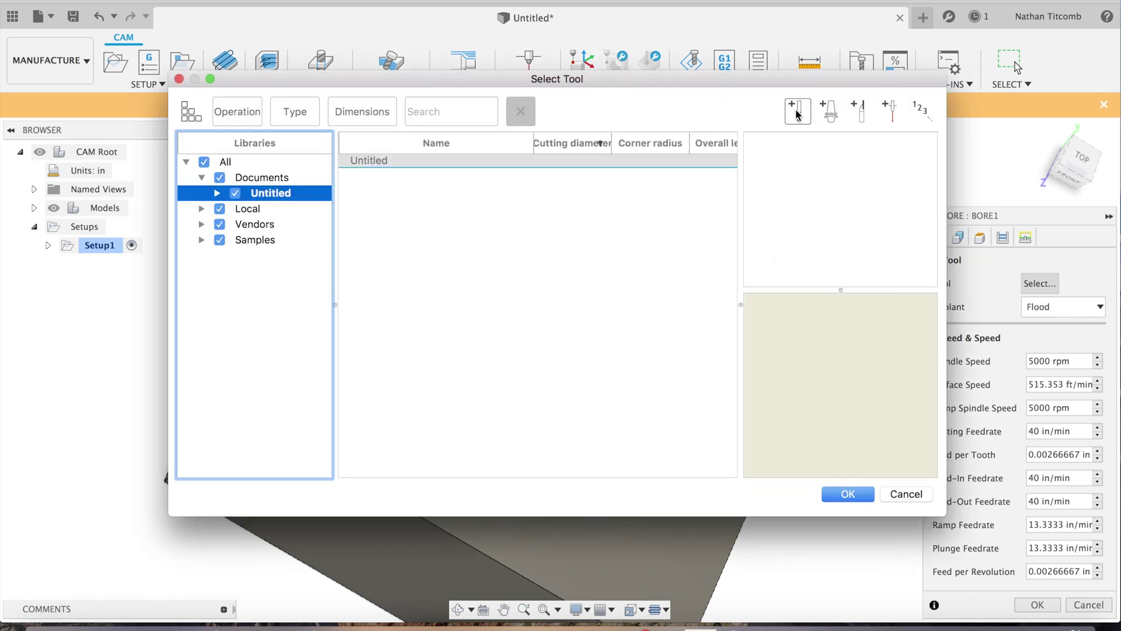
{"action": "left_click", "coordinate": [798, 112]}
{"action": "left_click", "coordinate": [251, 106]}
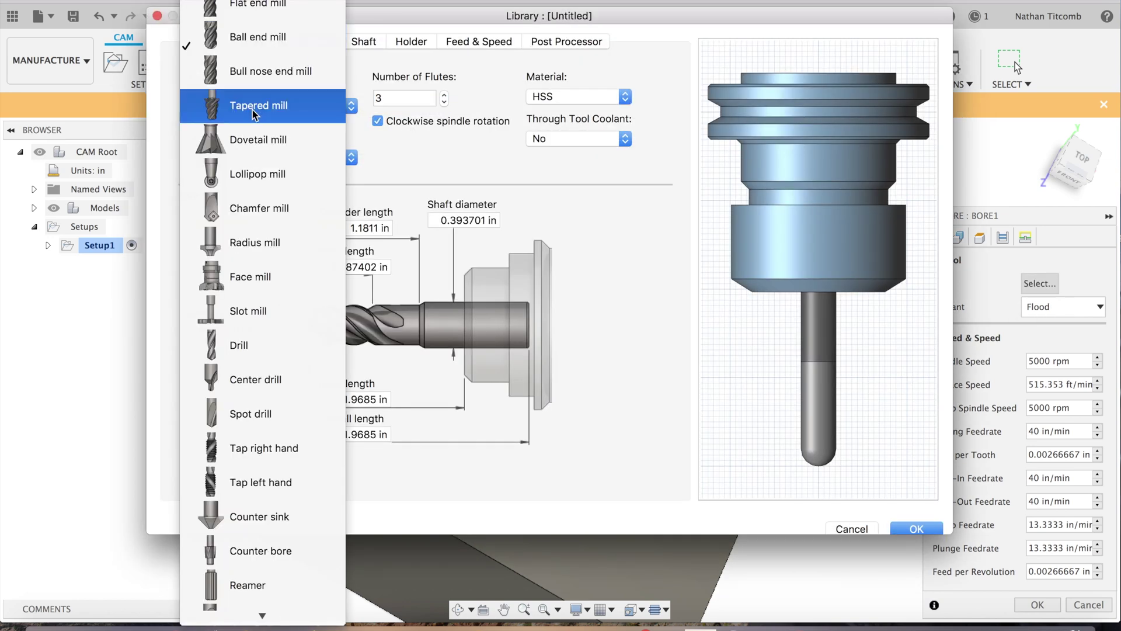
{"action": "left_click", "coordinate": [252, 8]}
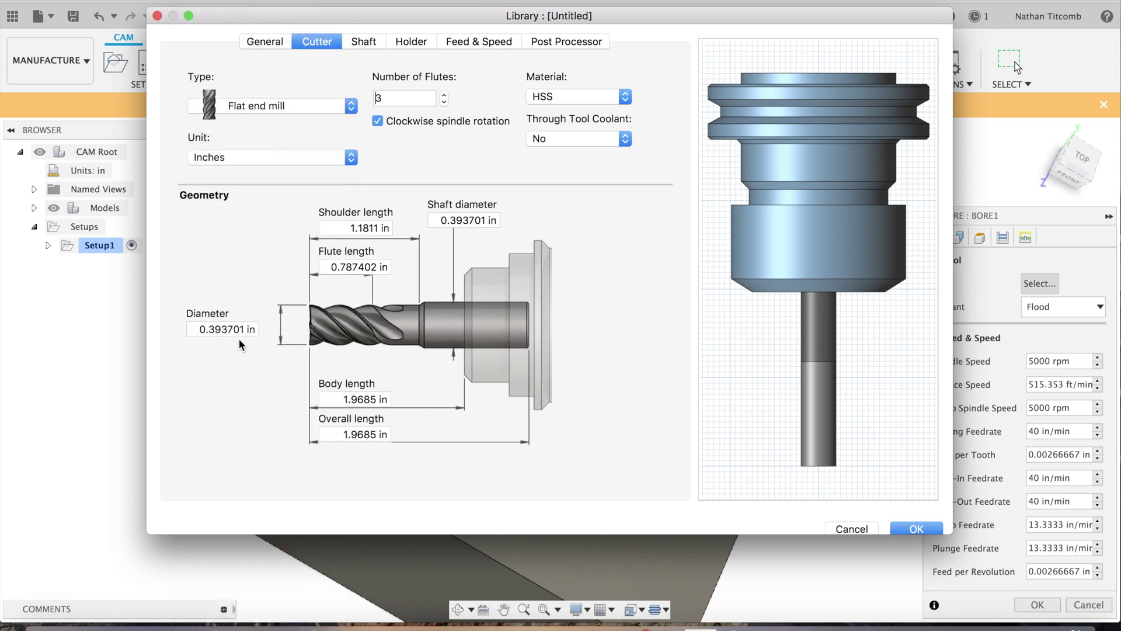
{"action": "left_click", "coordinate": [201, 329]}
{"action": "type", "text": "0."}
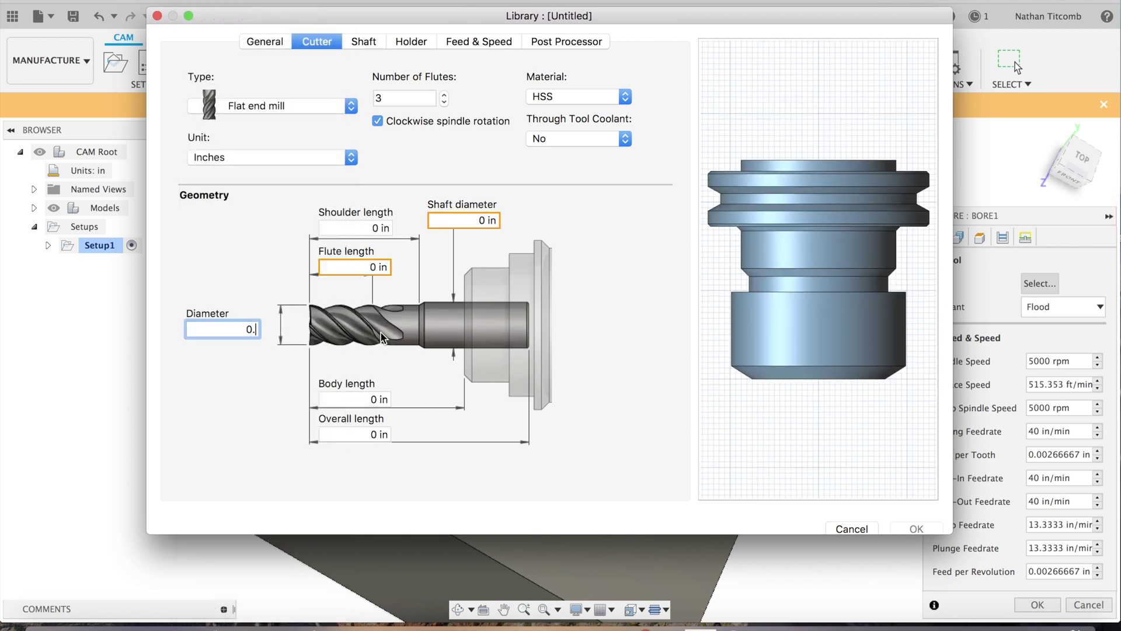
{"action": "type", "text": "375"}
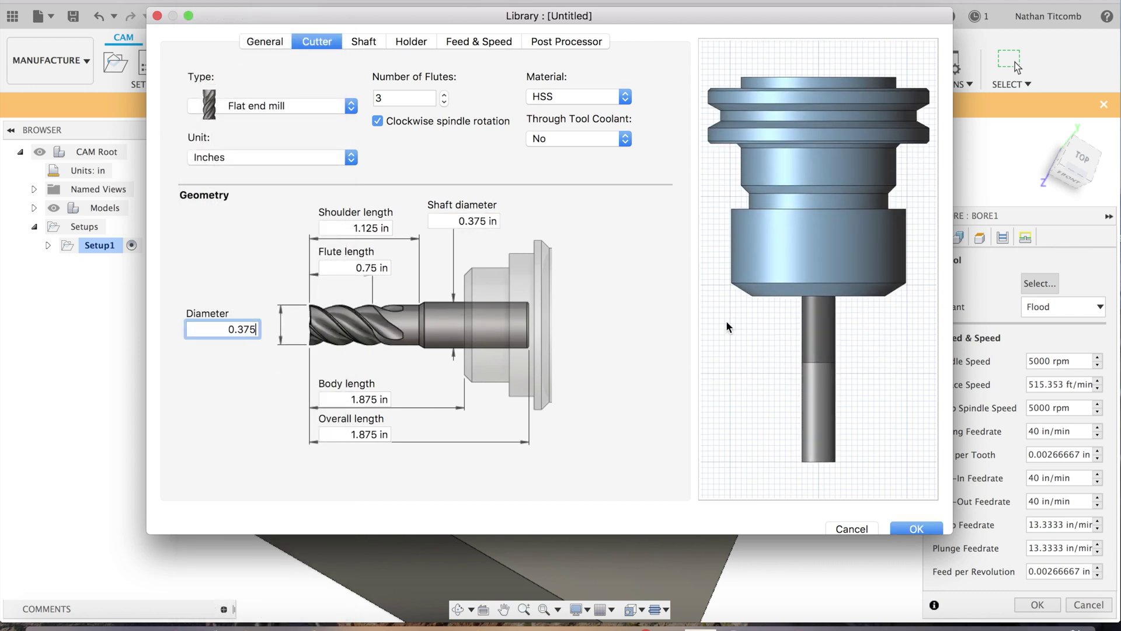
{"action": "left_click", "coordinate": [917, 530]}
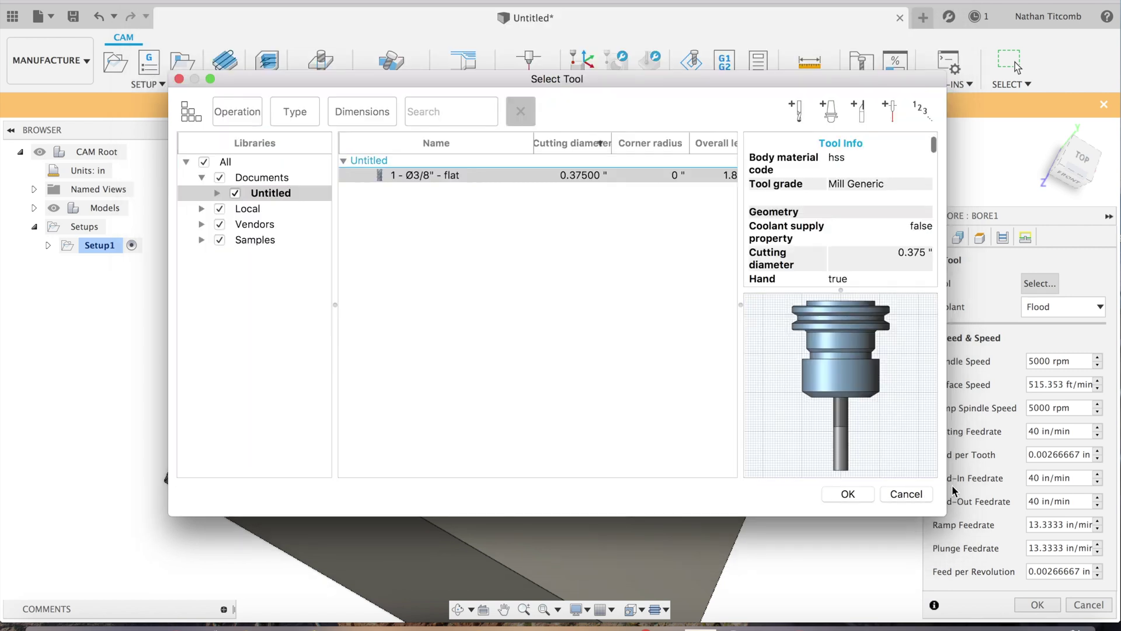
{"action": "left_click", "coordinate": [848, 494]}
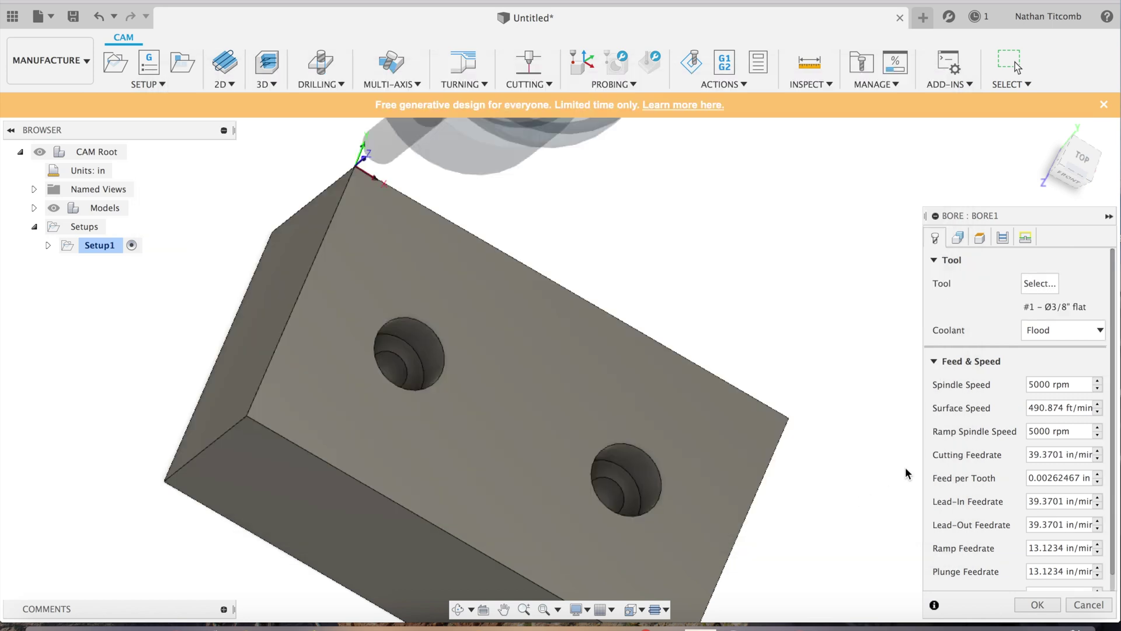
Select both counterbored holes as the bore geometry, then bring up the speeds calculator in Safari.
{"action": "left_click", "coordinate": [959, 238]}
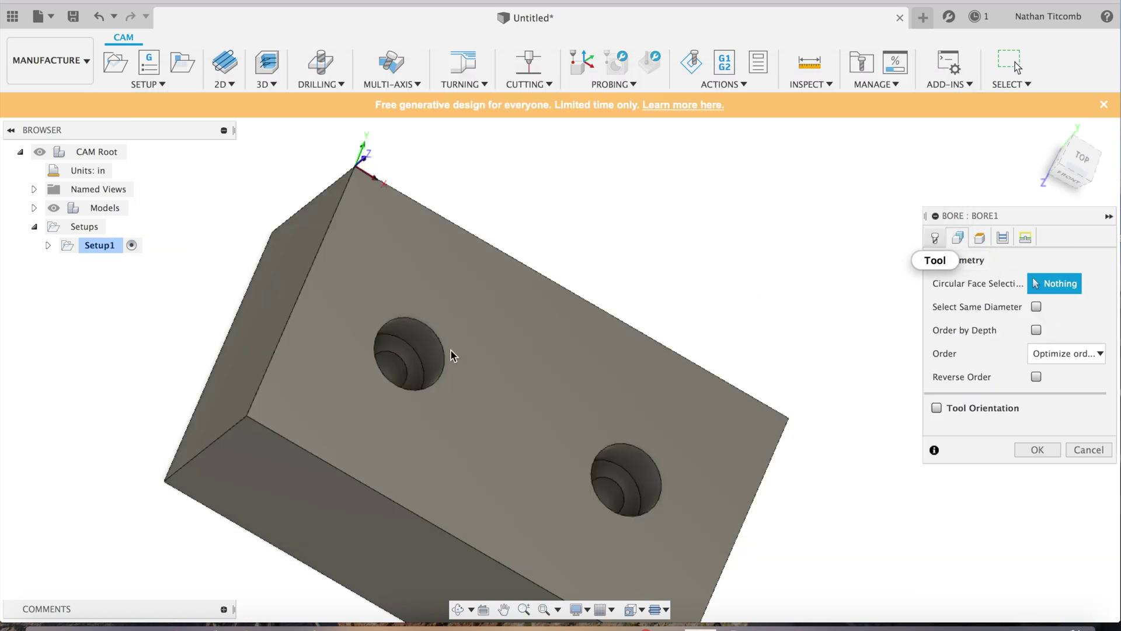
{"action": "left_click", "coordinate": [409, 347]}
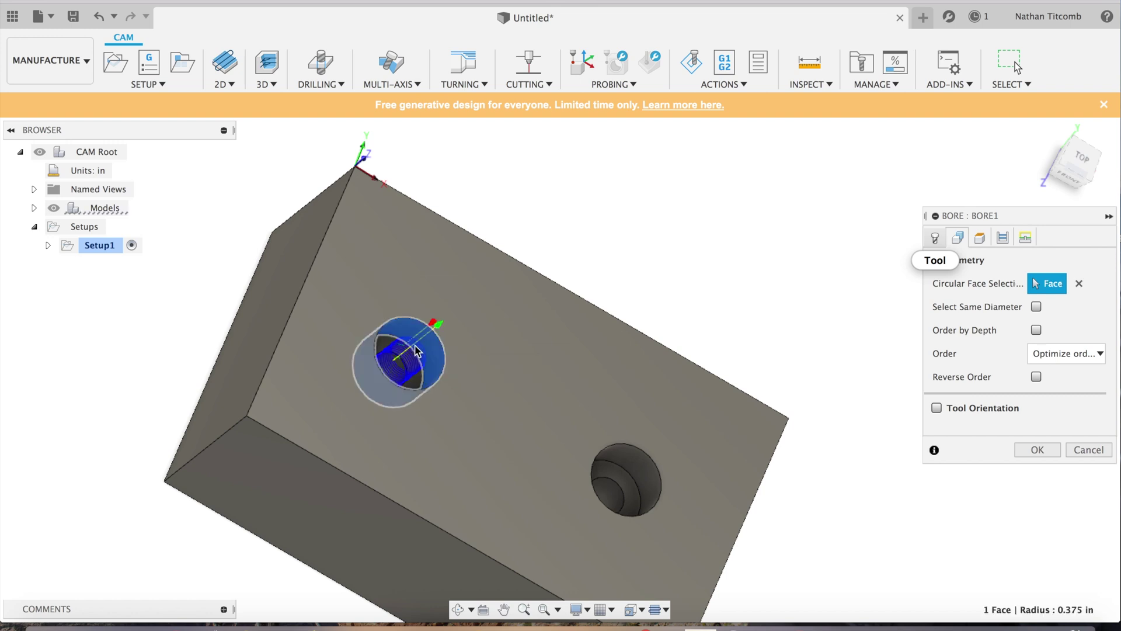
{"action": "left_click", "coordinate": [634, 464]}
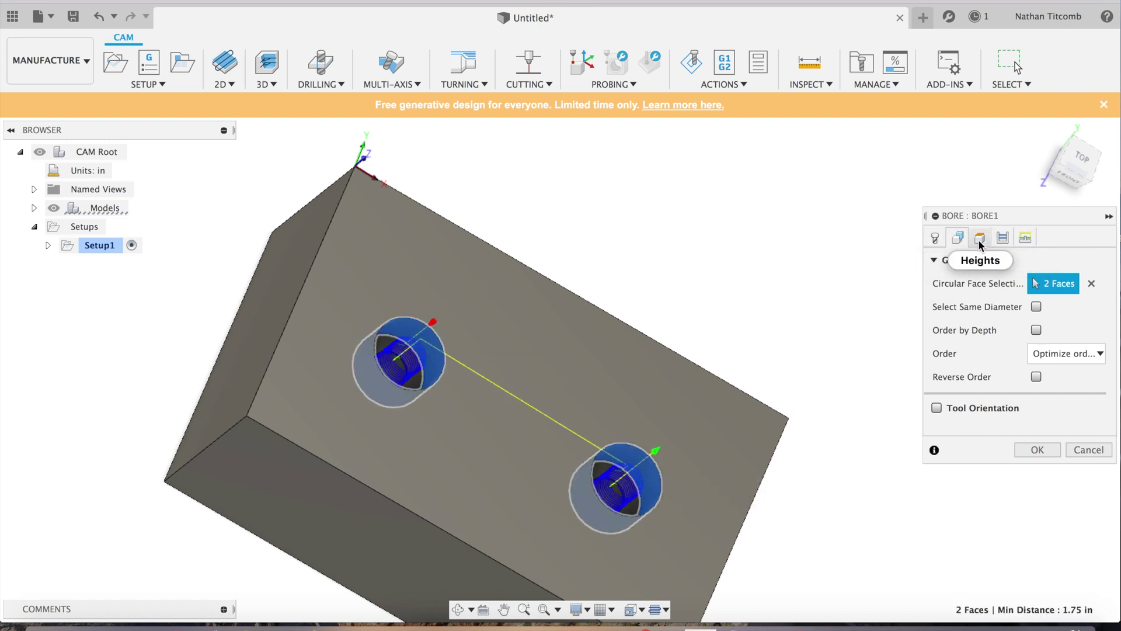
{"action": "left_click", "coordinate": [937, 239]}
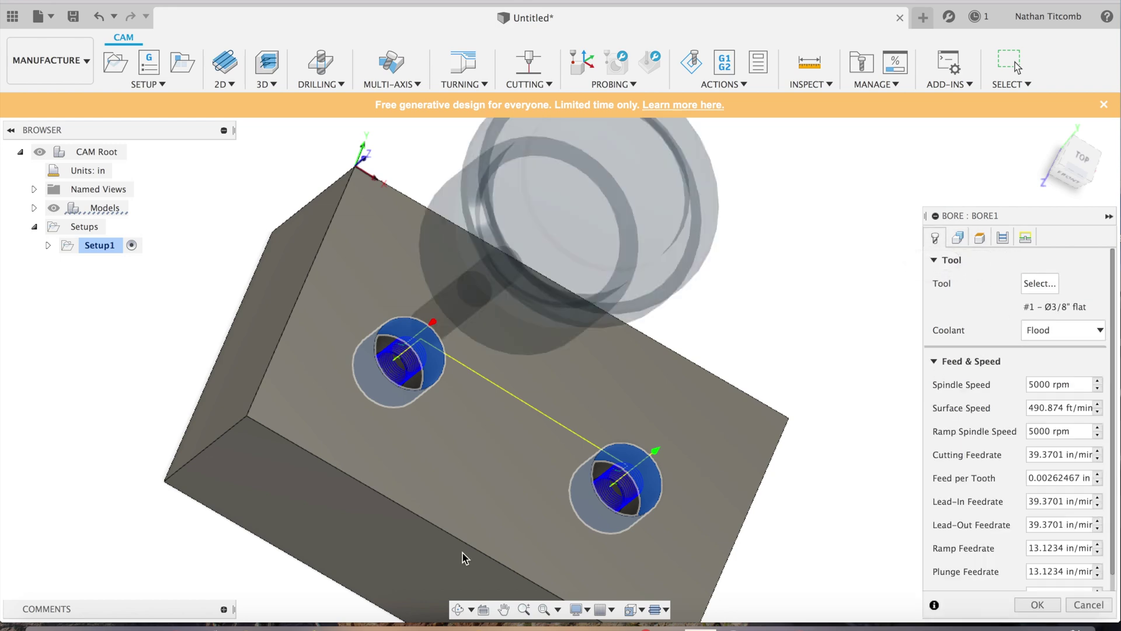
{"action": "left_click", "coordinate": [146, 625]}
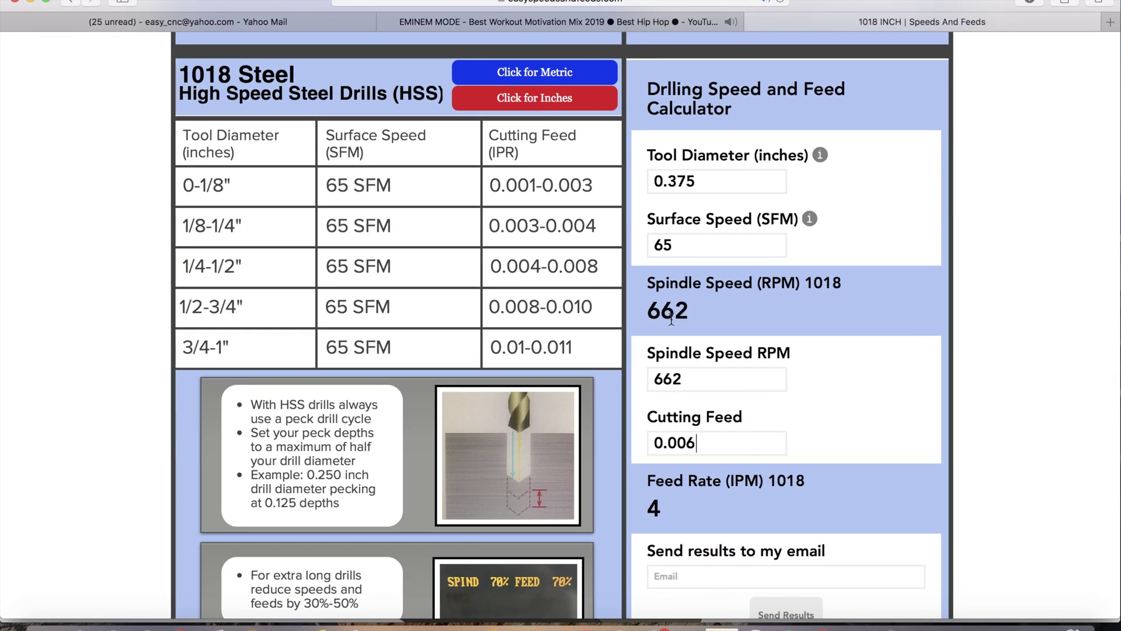
Enter 275 SFM, 0.375 in diameter, 4 teeth and 0.0015 in per tooth in the milling calculator.
{"action": "scroll", "coordinate": [671, 321], "scroll_direction": "up", "scroll_amount": 1}
{"action": "scroll", "coordinate": [671, 321], "scroll_direction": "up", "scroll_amount": 15}
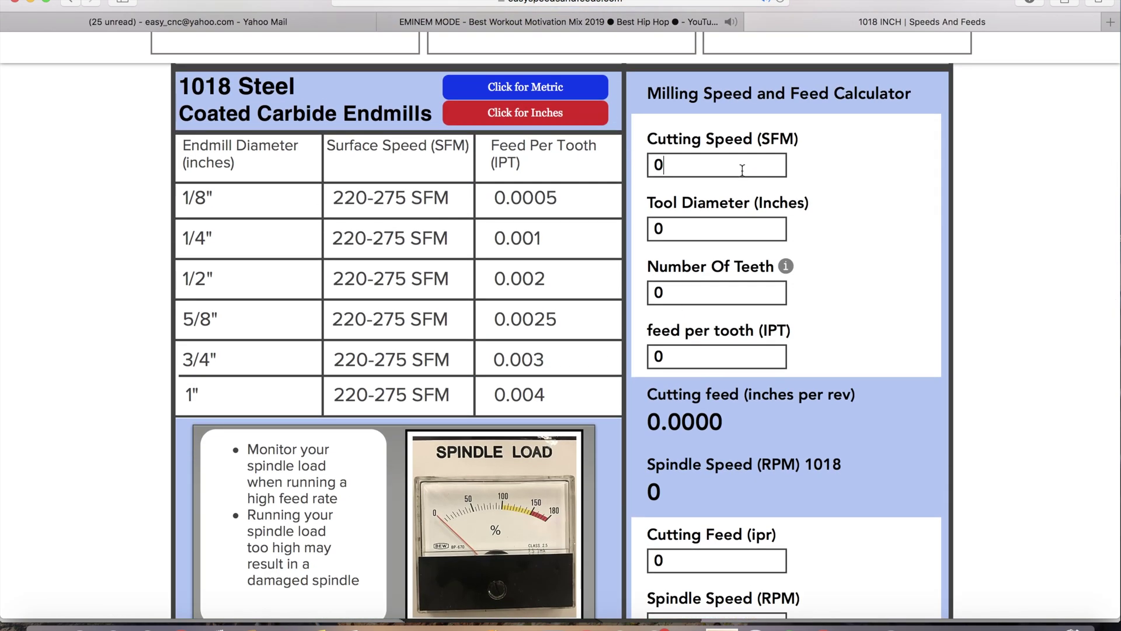
{"action": "key", "text": "BackSpace"}
{"action": "type", "text": "275"}
{"action": "key", "text": "Tab"}
{"action": "key", "text": "Right"}
{"action": "type", "text": ".375"}
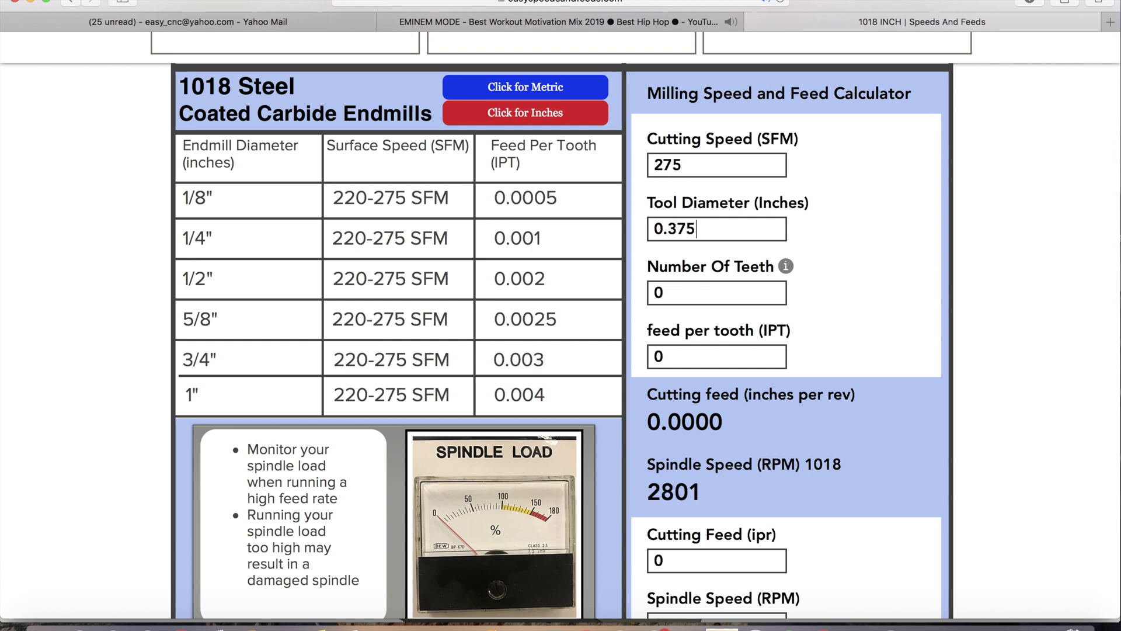
{"action": "key", "text": "Tab"}
{"action": "type", "text": "4"}
{"action": "key", "text": "Tab"}
{"action": "type", "text": "0.0015"}
Enter 0.006 ipr cutting feed and 2801 RPM, then return to Fusion 360.
{"action": "scroll", "coordinate": [561, 324], "scroll_direction": "down", "scroll_amount": 2}
{"action": "key", "text": "Tab"}
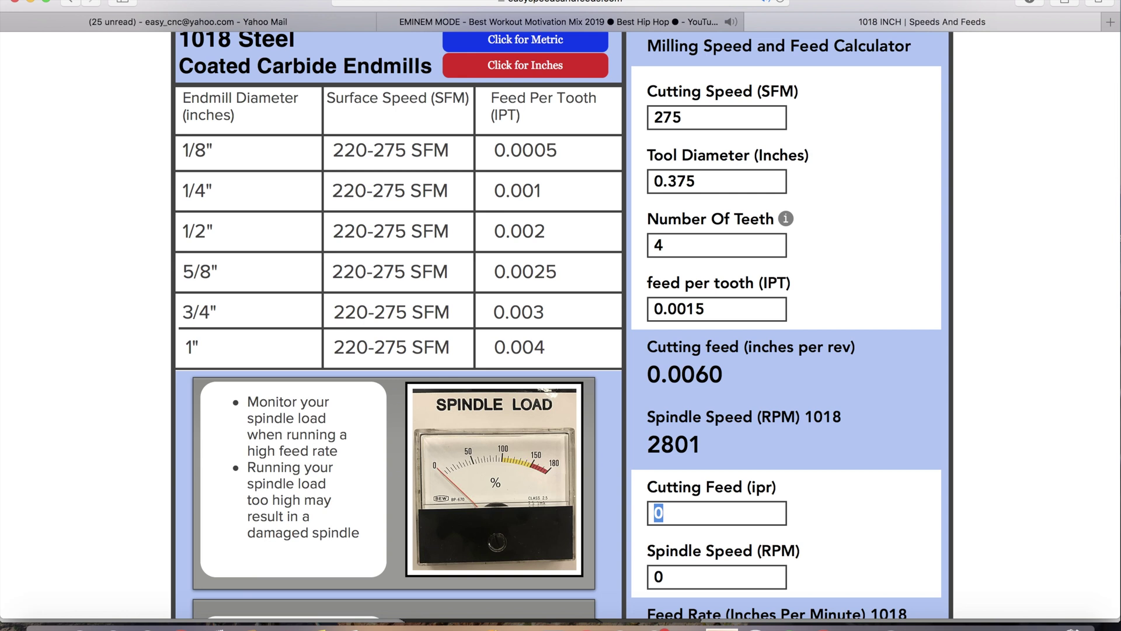
{"action": "type", "text": "0.006"}
{"action": "key", "text": "Tab"}
{"action": "type", "text": "280"}
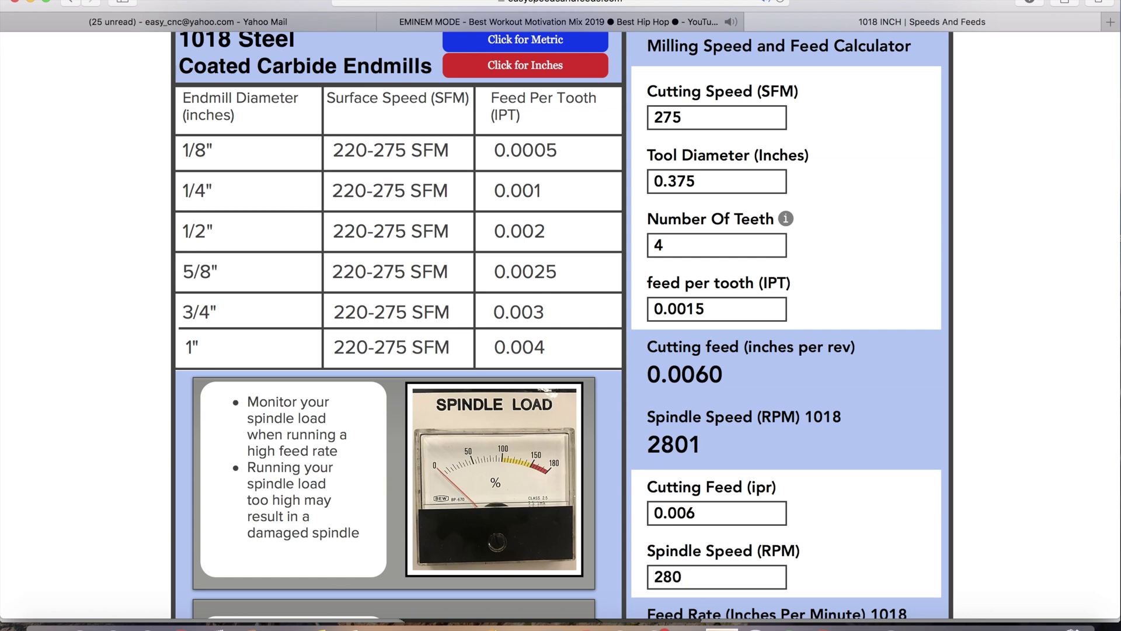
{"action": "type", "text": "1"}
{"action": "scroll", "coordinate": [561, 327], "scroll_direction": "down", "scroll_amount": 3}
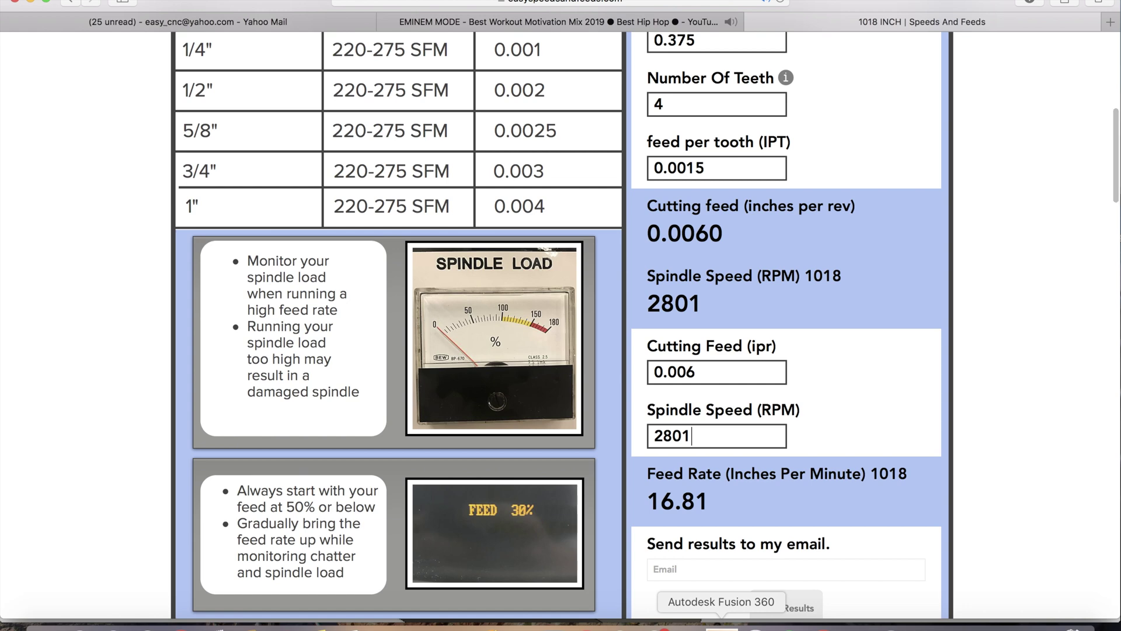
{"action": "left_click", "coordinate": [722, 627]}
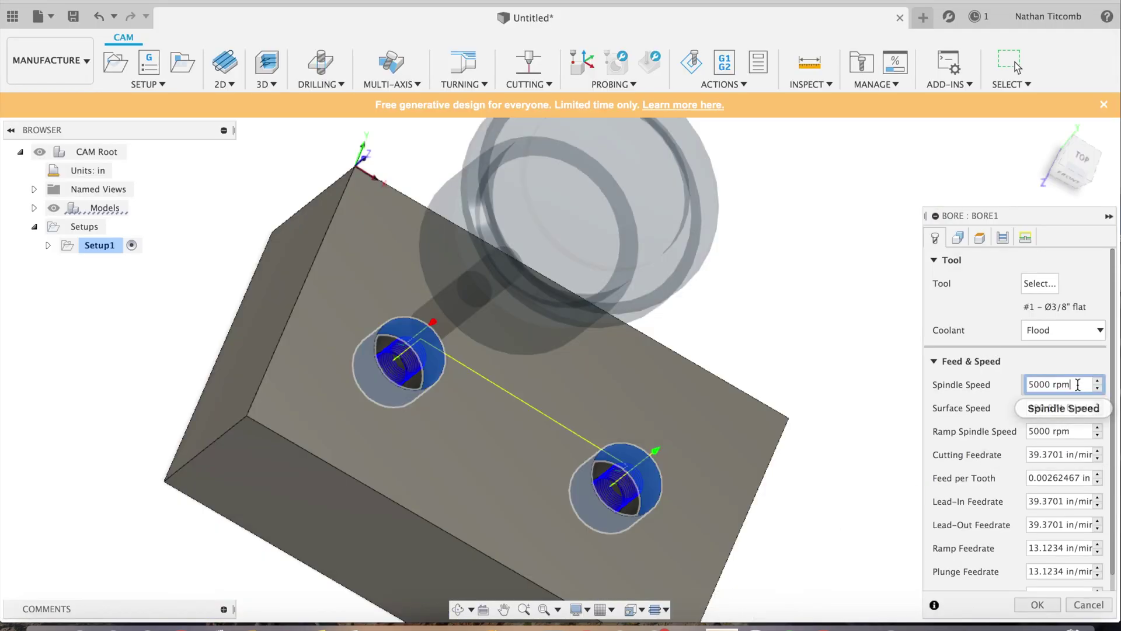
Set the Bore1 spindle speed to 2801 rpm, cross-checking the speeds and feeds calculator.
{"action": "triple_click", "coordinate": [1078, 384]}
{"action": "type", "text": "28"}
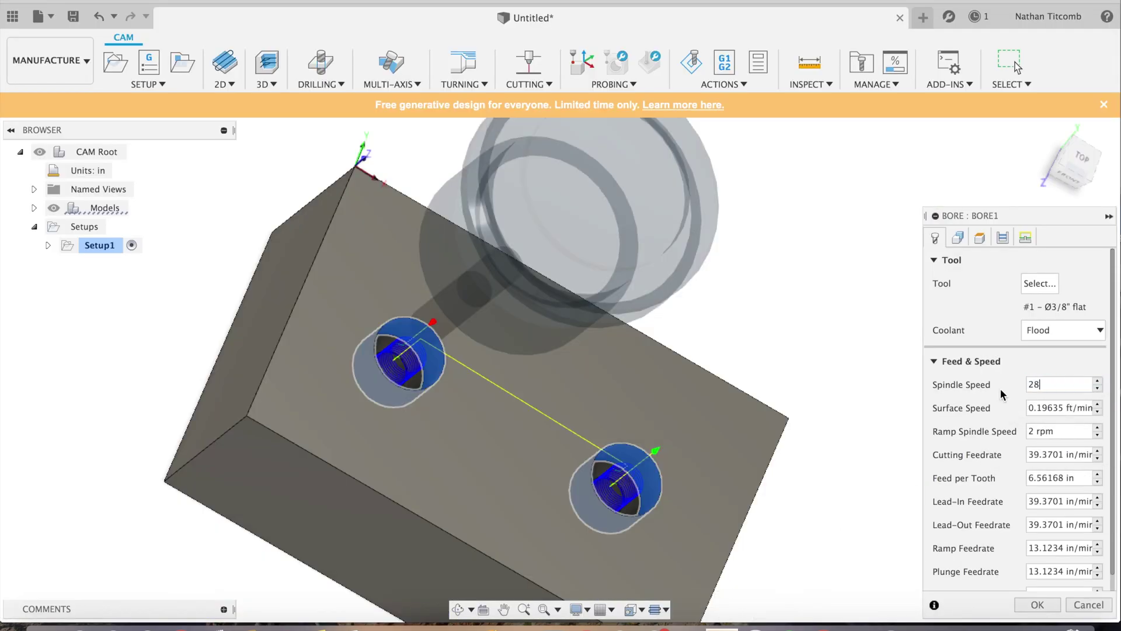
{"action": "type", "text": "01"}
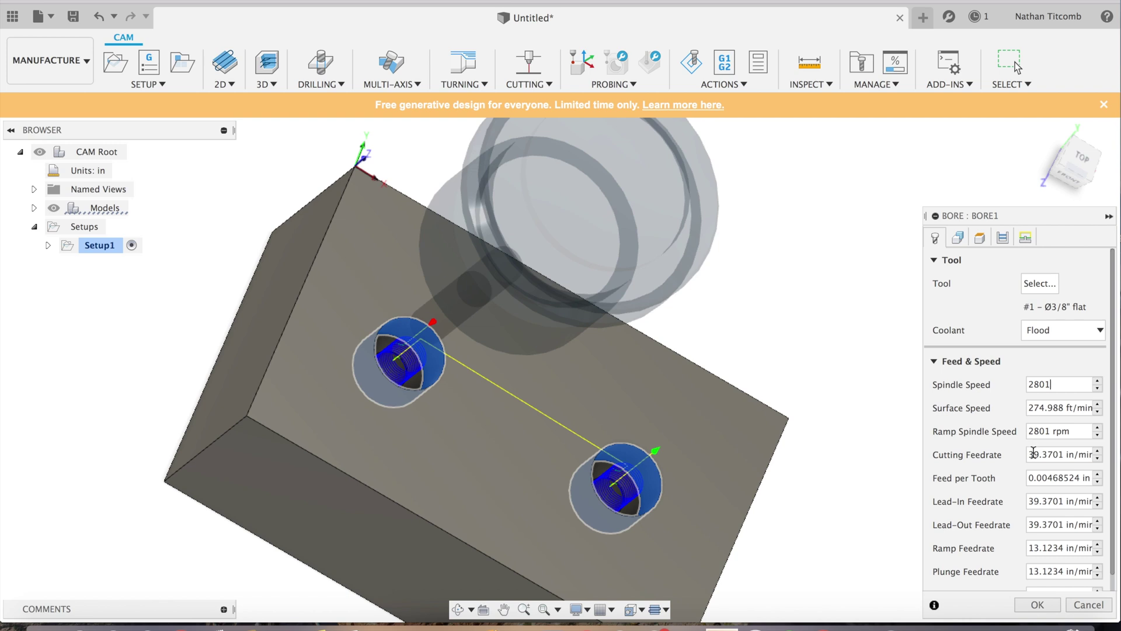
{"action": "key", "text": "Tab"}
{"action": "key", "text": "Tab"}
{"action": "key", "text": "Tab"}
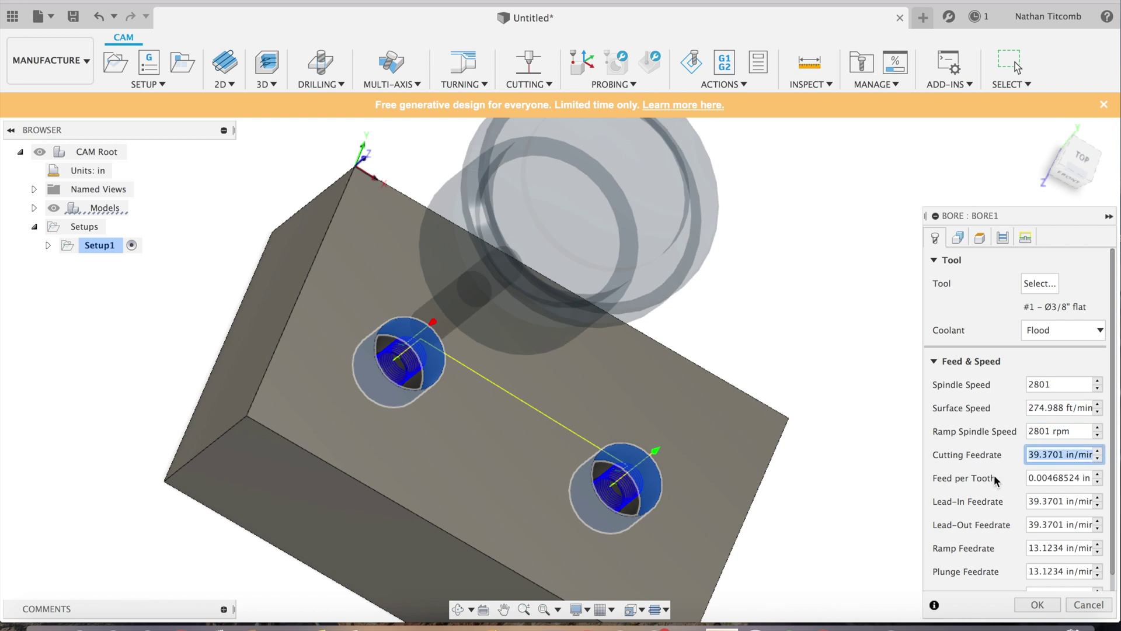
{"action": "left_click", "coordinate": [147, 627]}
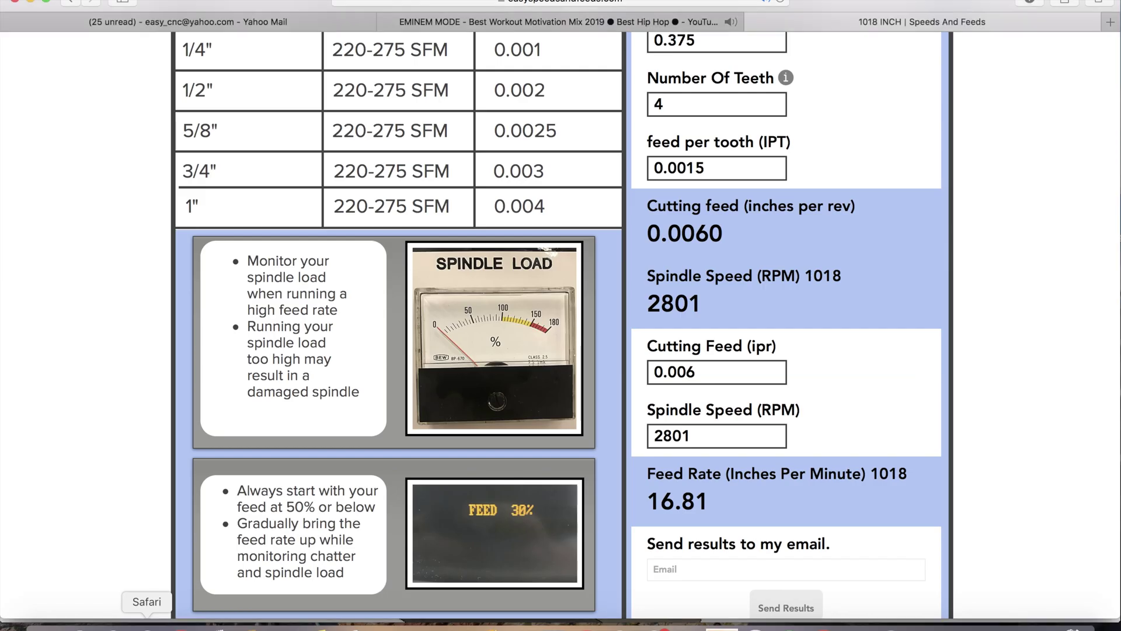
{"action": "left_click", "coordinate": [722, 626]}
Set cutting, lead-in, lead-out, ramp and plunge feedrates to 16 and confirm Bore1.
{"action": "type", "text": "1"}
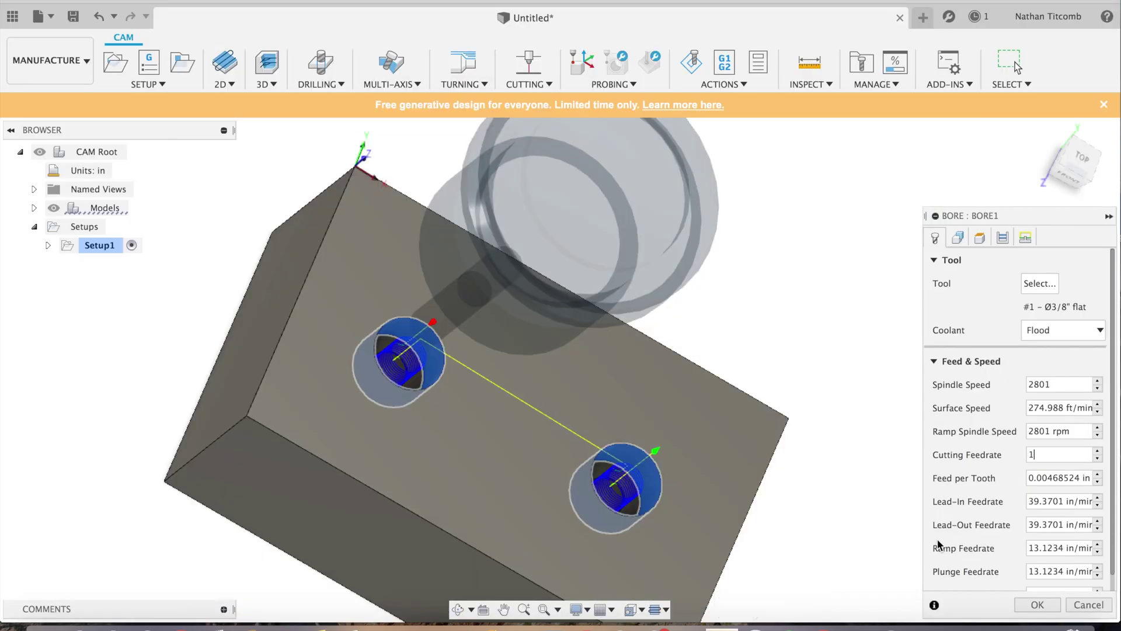
{"action": "key", "text": "Tab"}
{"action": "key", "text": "Tab"}
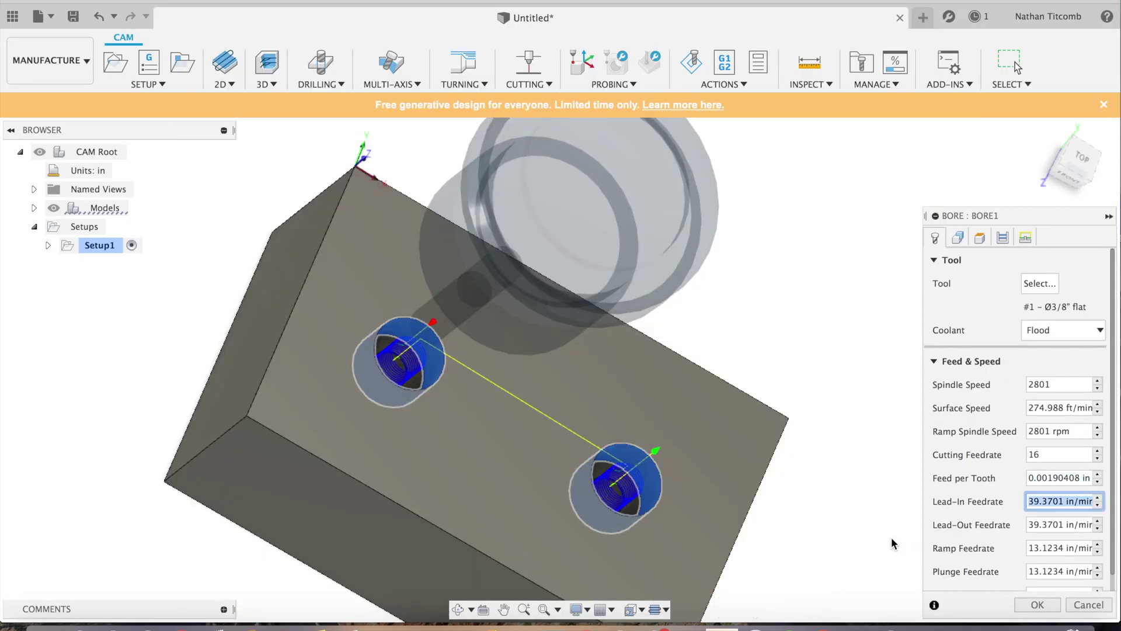
{"action": "type", "text": "16"}
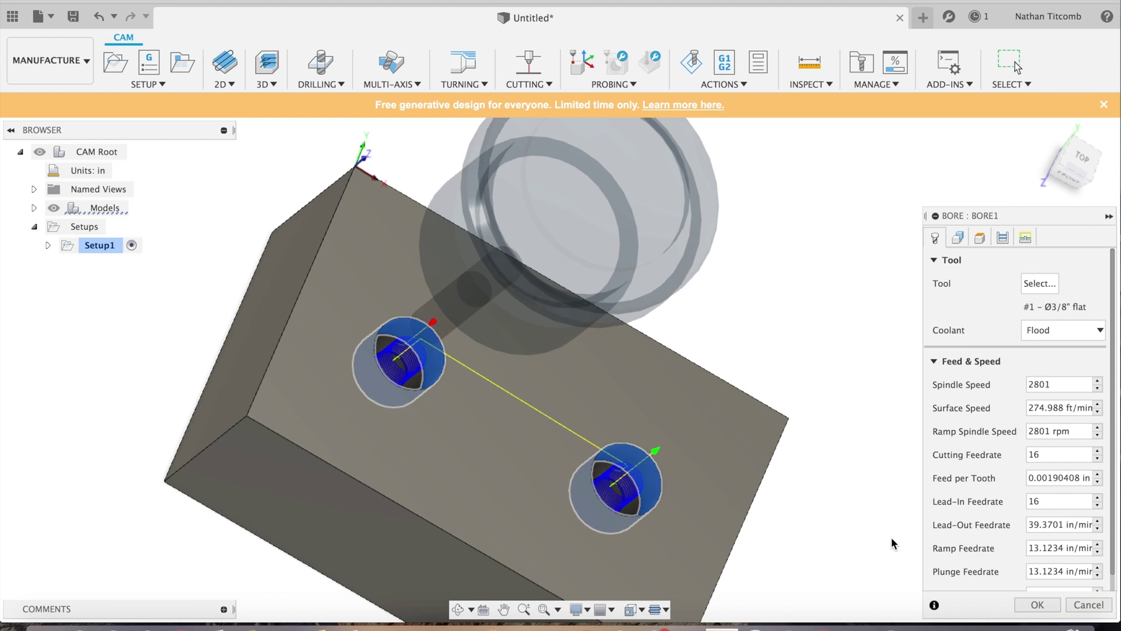
{"action": "key", "text": "Tab"}
{"action": "type", "text": "16"}
{"action": "key", "text": "Tab"}
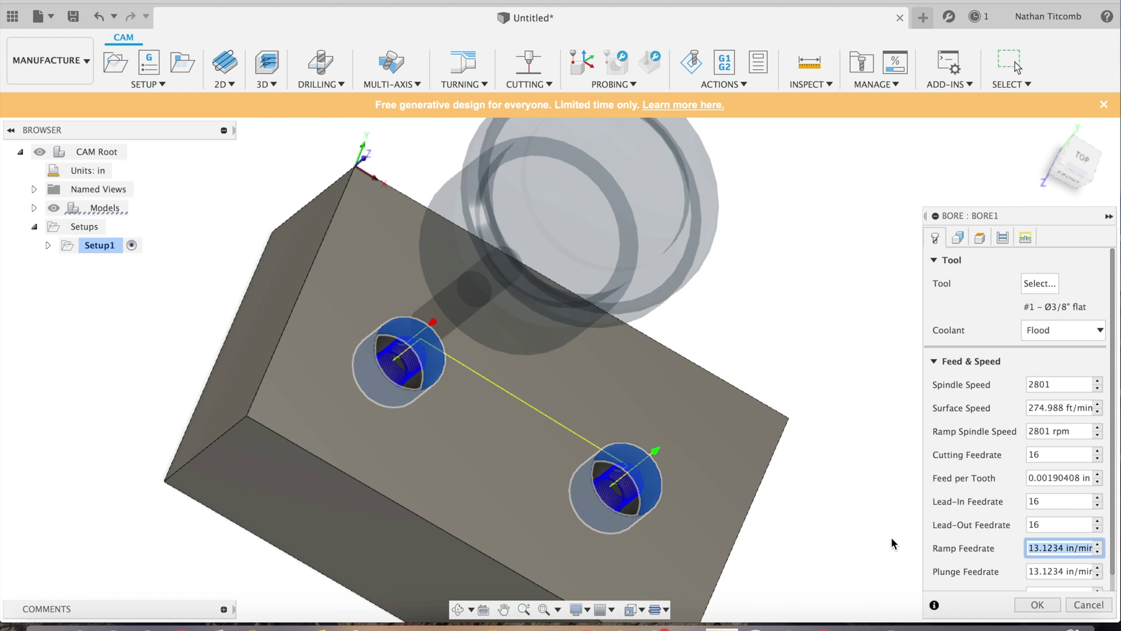
{"action": "type", "text": "16"}
{"action": "key", "text": "Tab"}
{"action": "type", "text": "16"}
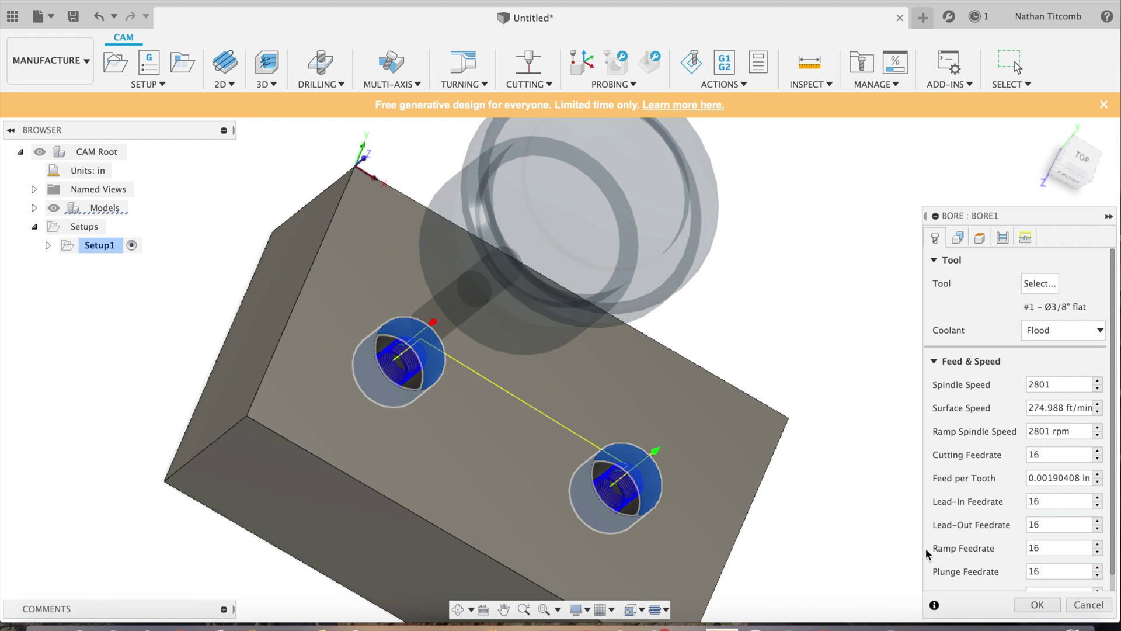
{"action": "left_click", "coordinate": [1037, 605]}
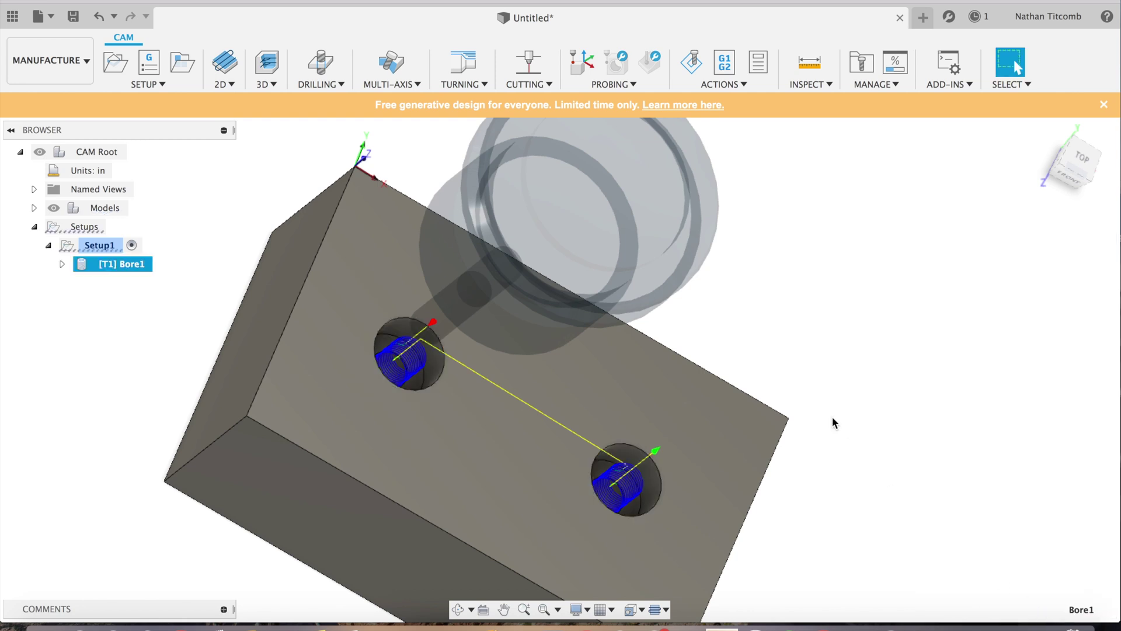
Orbit the block and start a new 2D Drill operation.
{"action": "left_click_drag", "start_coordinate": [1085, 164], "coordinate": [1070, 141]}
{"action": "left_click", "coordinate": [223, 84]}
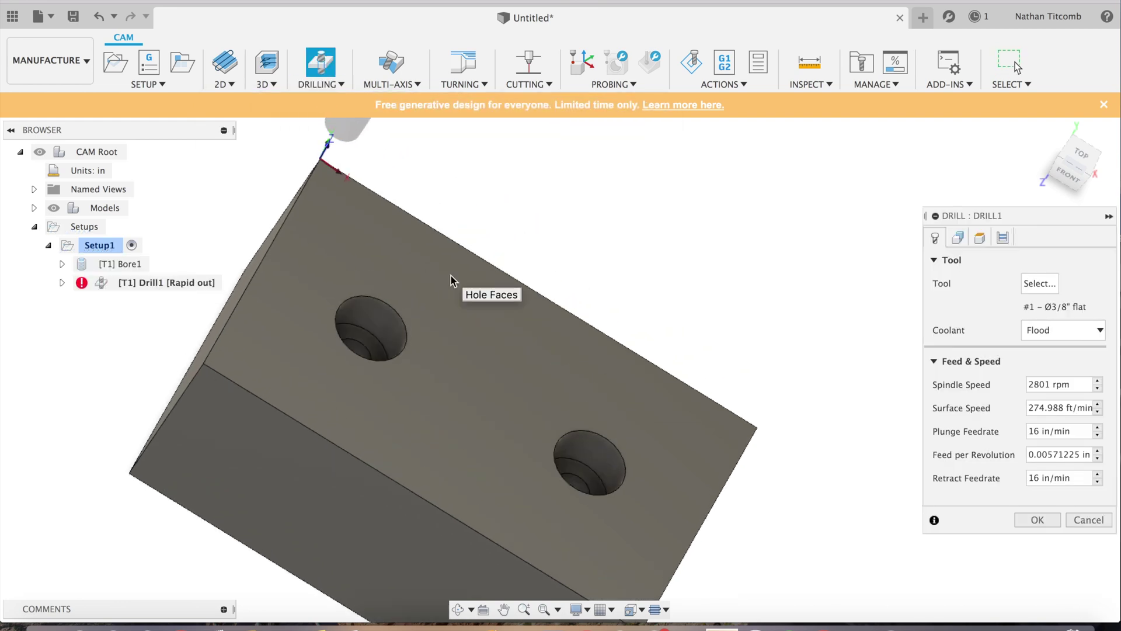
{"action": "left_click", "coordinate": [959, 238]}
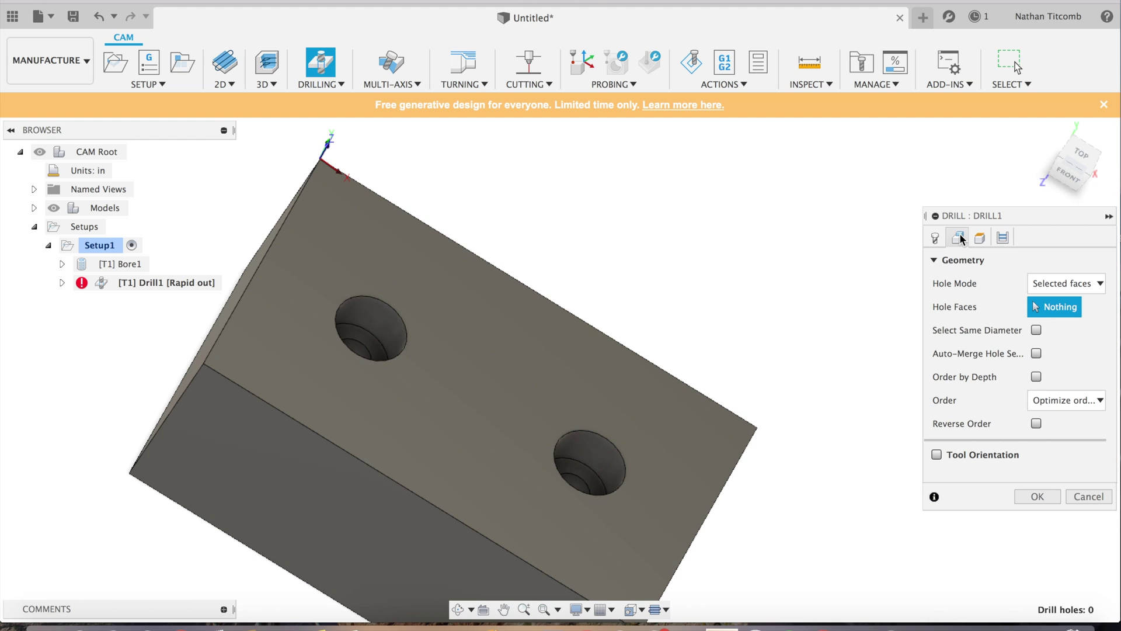
{"action": "left_click", "coordinate": [935, 238]}
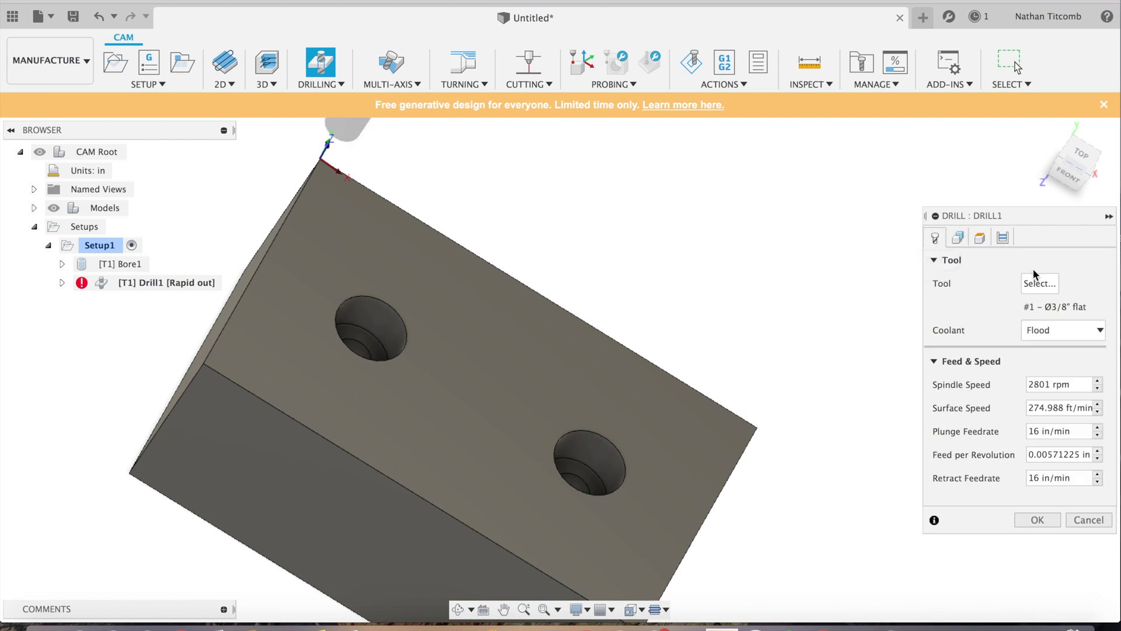
Create tool 2, a 0.5 in 90° spot drill, and assign it to Drill1.
{"action": "left_click", "coordinate": [1040, 284]}
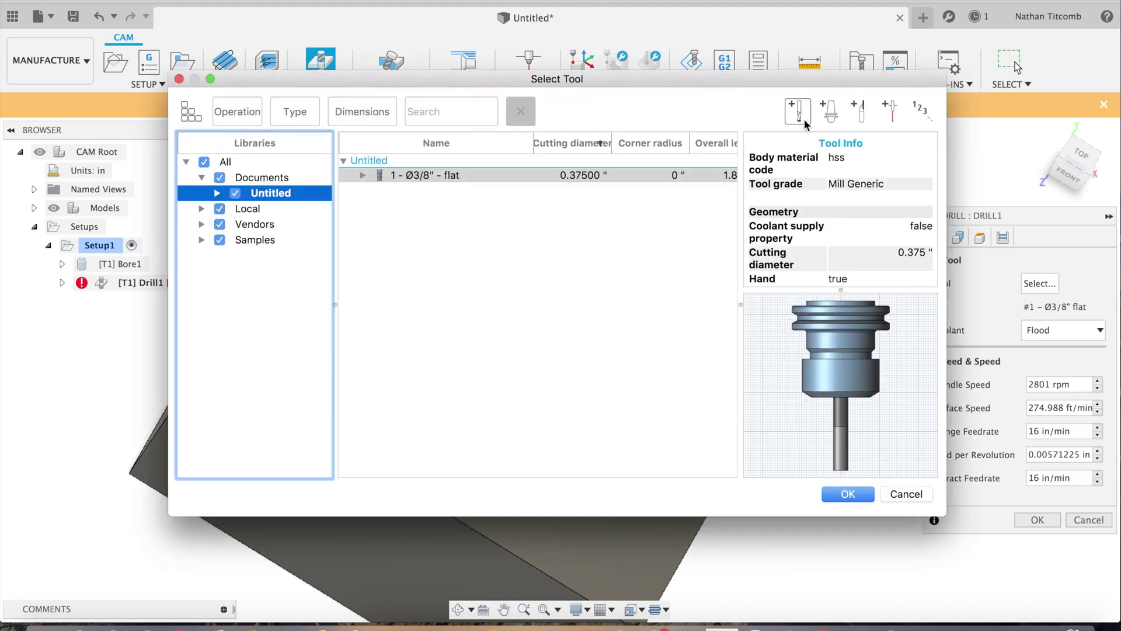
{"action": "double_click", "coordinate": [622, 178]}
{"action": "left_click", "coordinate": [283, 179]}
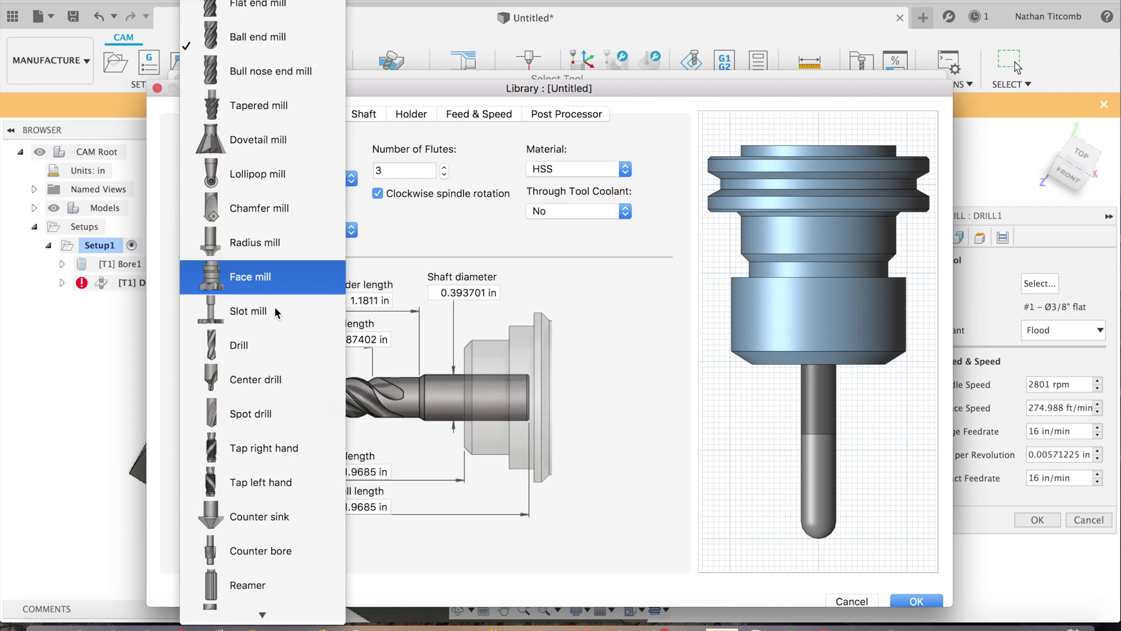
{"action": "left_click", "coordinate": [269, 414]}
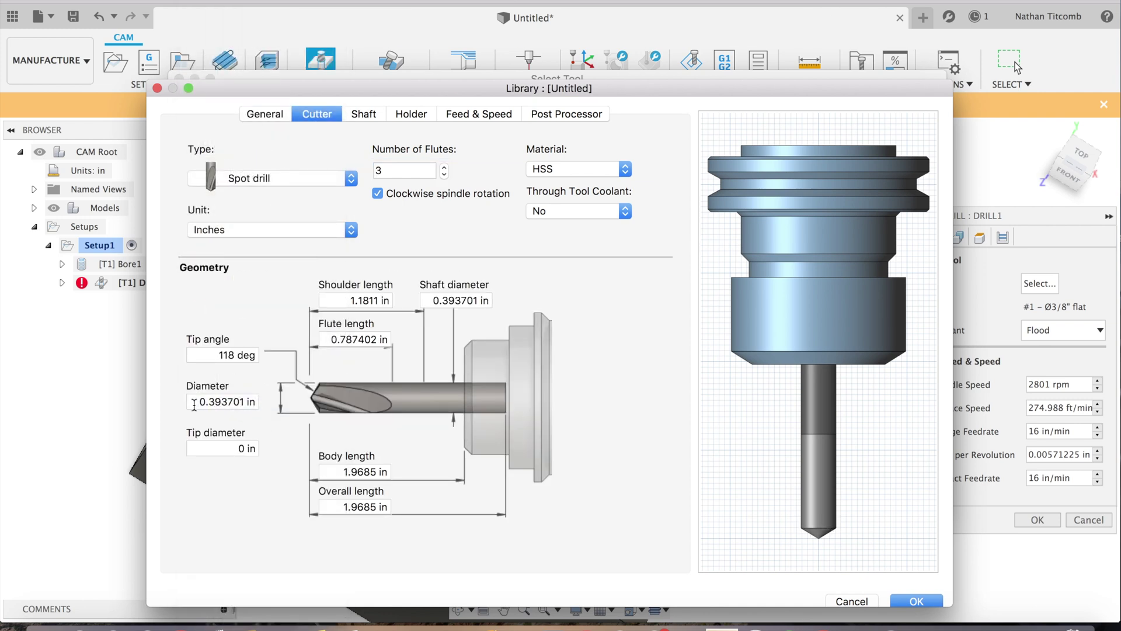
{"action": "left_click", "coordinate": [196, 403]}
{"action": "type", "text": "0.5"}
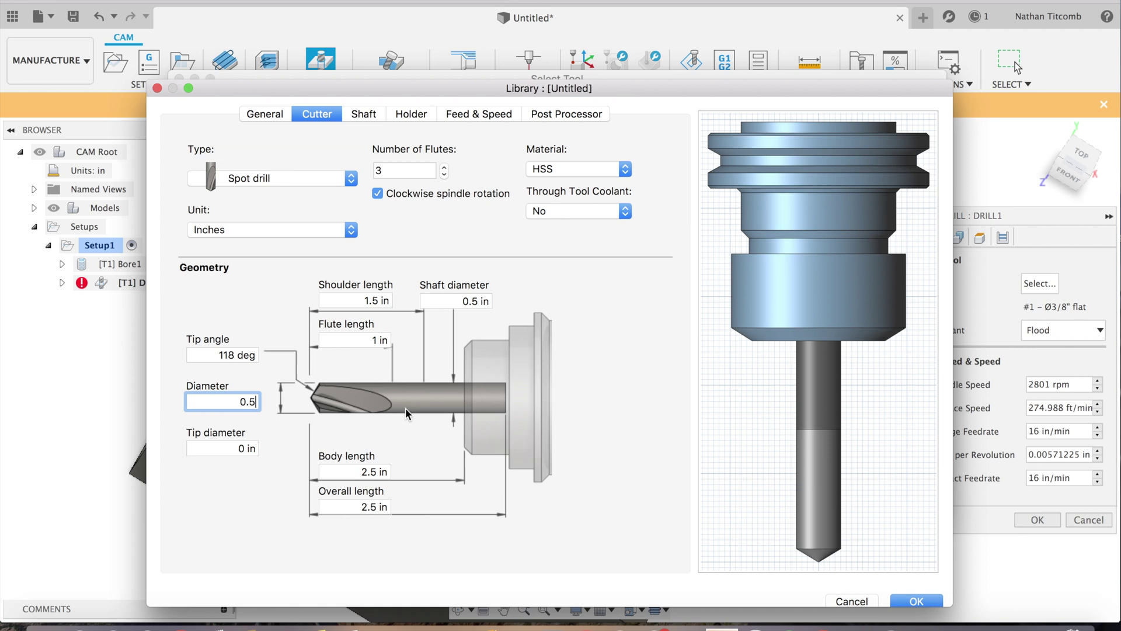
{"action": "left_click", "coordinate": [215, 355]}
{"action": "type", "text": "90"}
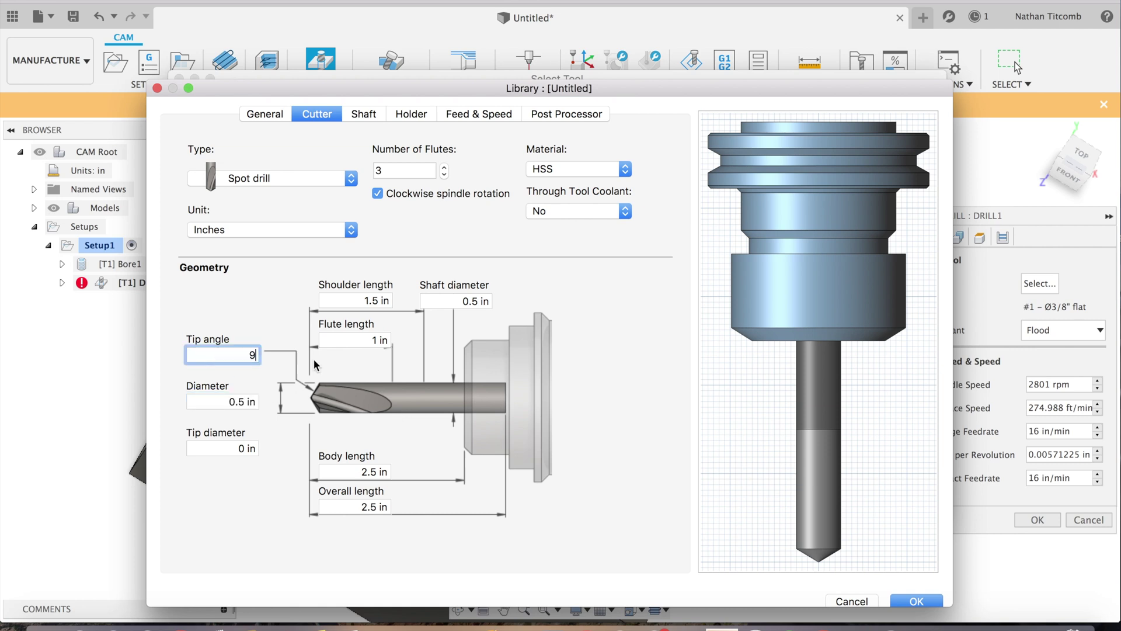
{"action": "left_click", "coordinate": [559, 114]}
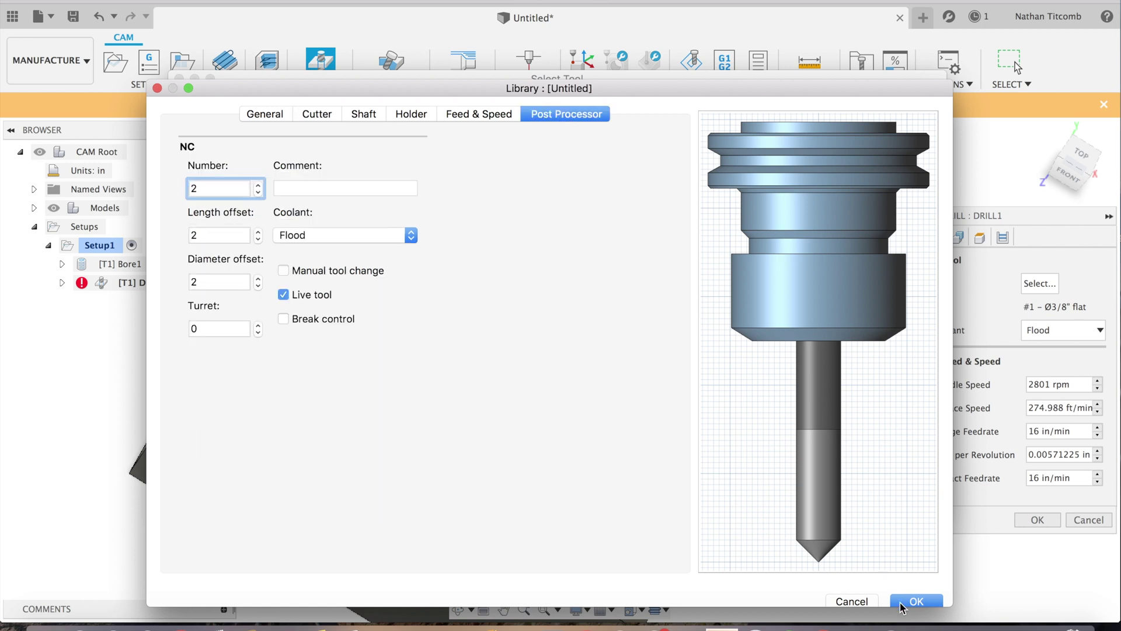
{"action": "left_click", "coordinate": [917, 601]}
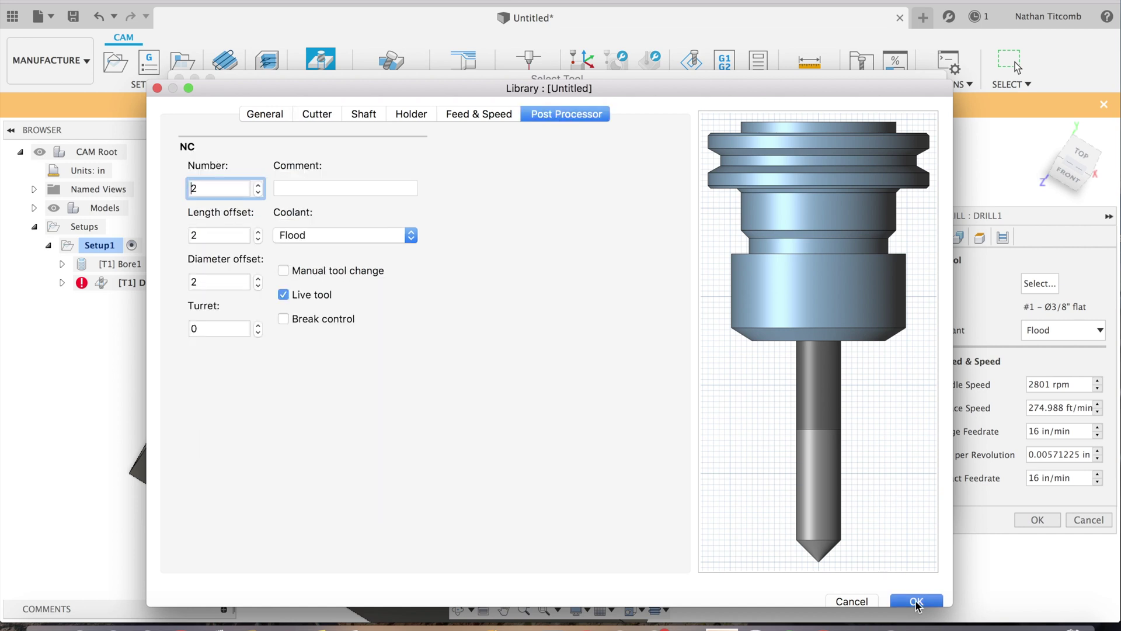
{"action": "left_click", "coordinate": [848, 494]}
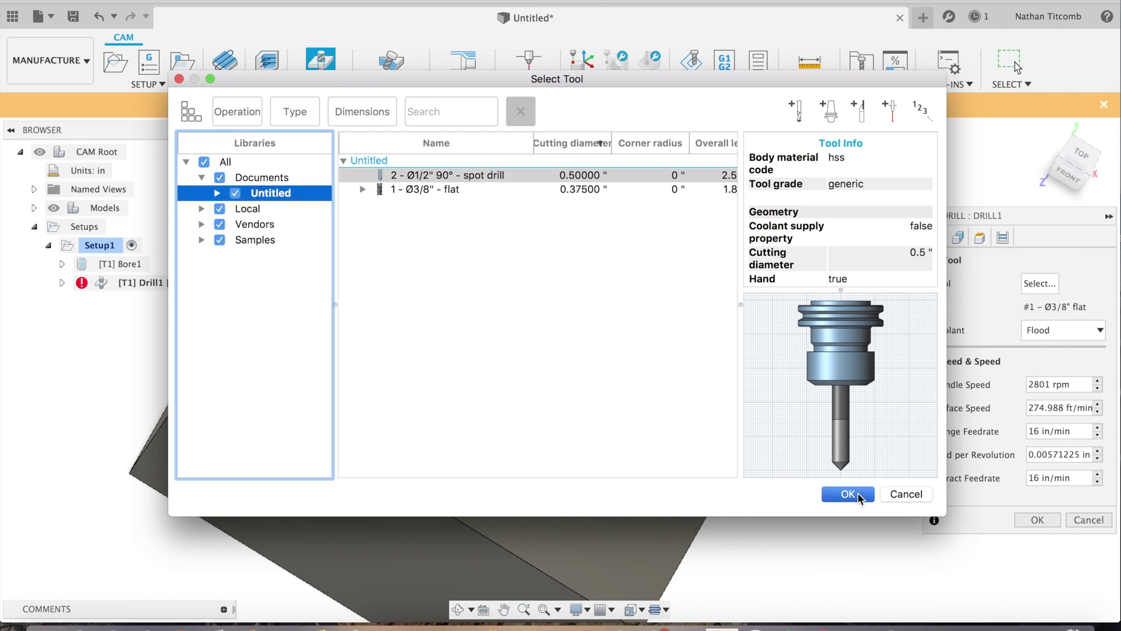
Select the upper and lower hole faces as Drill1's geometry.
{"action": "left_click", "coordinate": [958, 237]}
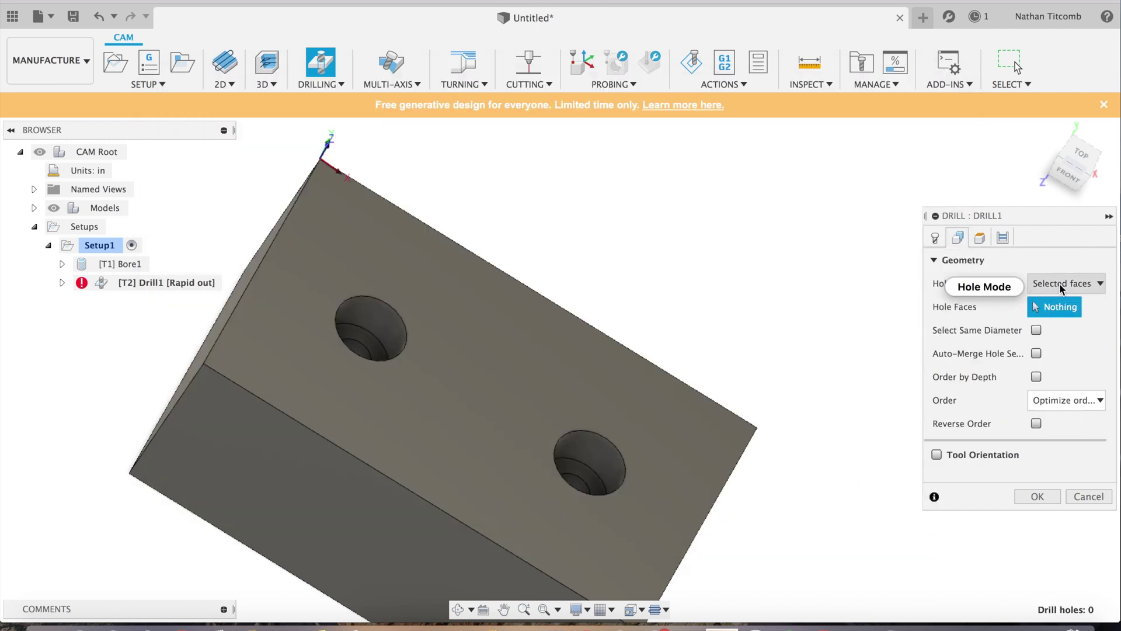
{"action": "left_click", "coordinate": [361, 345]}
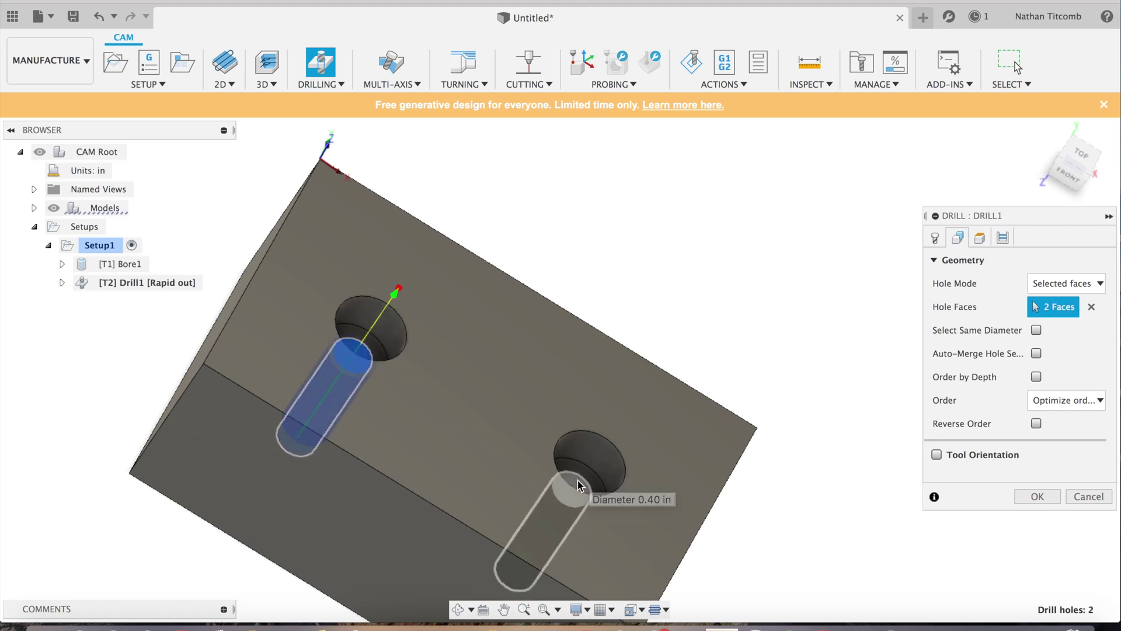
{"action": "left_click", "coordinate": [578, 485]}
Measure Drill1's bottom height to chamfer width, with a 0.01 in chamfer width.
{"action": "left_click", "coordinate": [981, 238]}
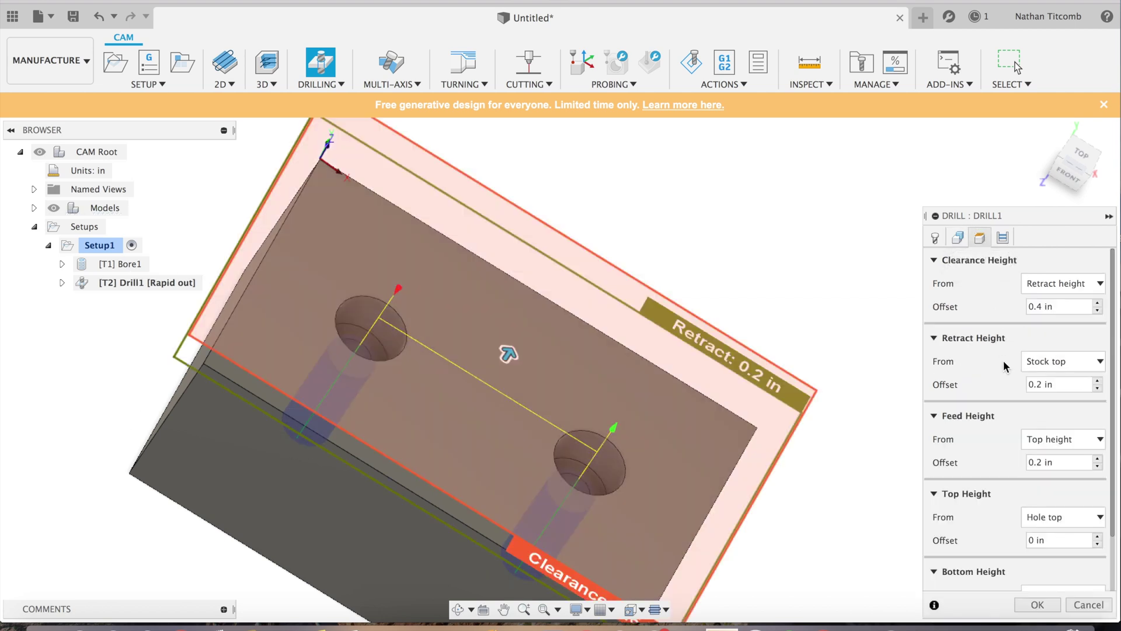
{"action": "scroll", "coordinate": [1051, 408], "scroll_direction": "down", "scroll_amount": 3}
{"action": "left_click", "coordinate": [1073, 532]}
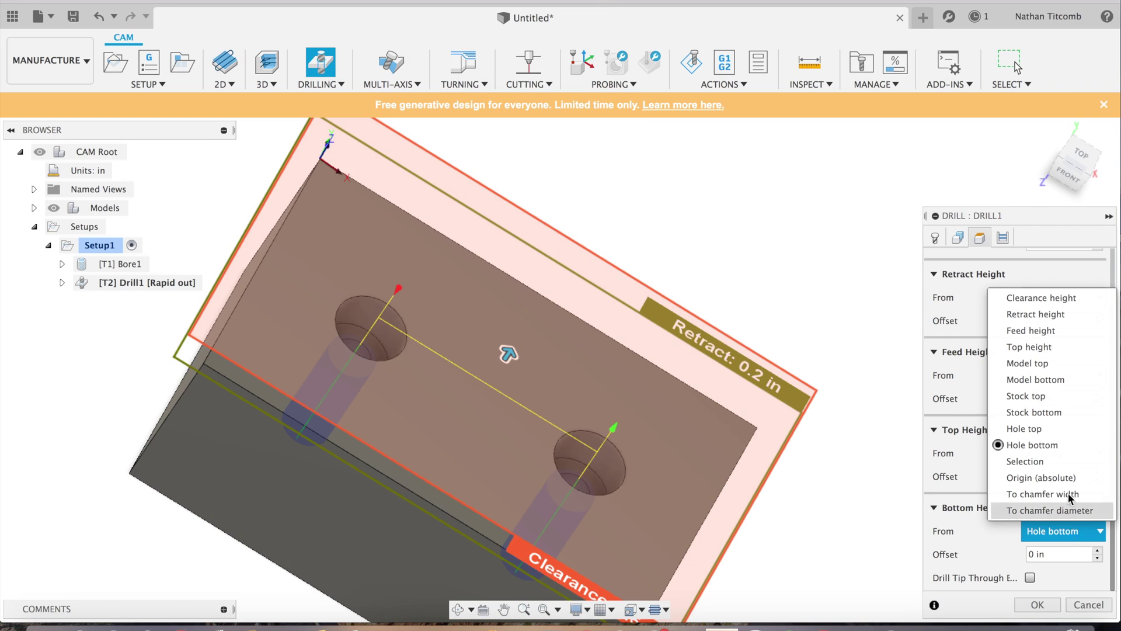
{"action": "left_click", "coordinate": [1067, 495]}
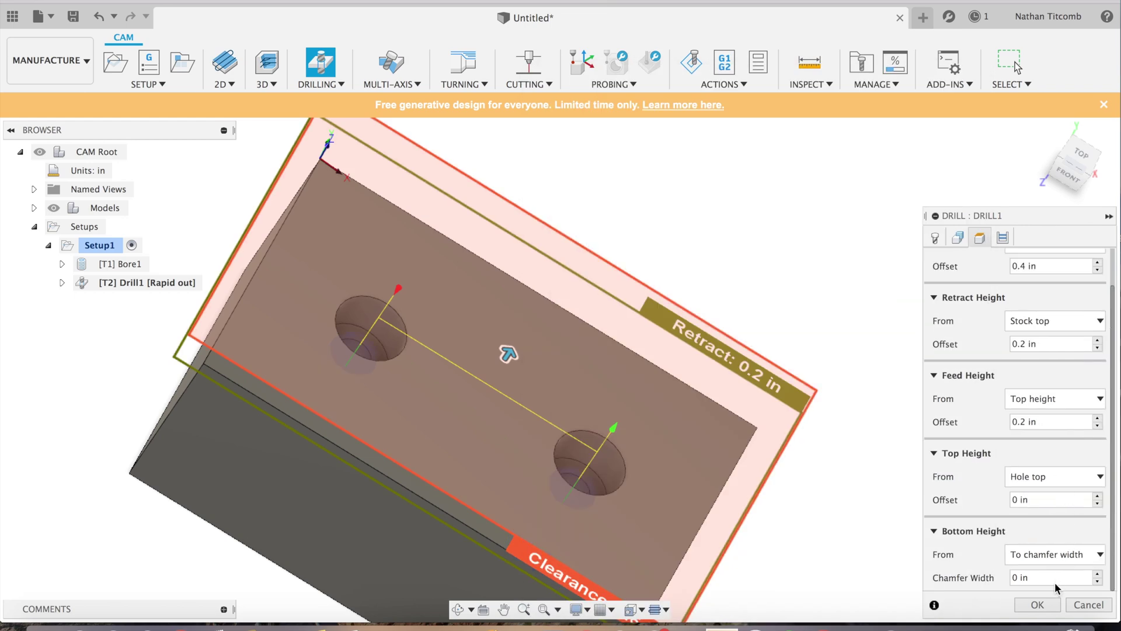
{"action": "left_click_drag", "start_coordinate": [1058, 584], "coordinate": [973, 587]}
{"action": "type", "text": "0.01"}
Keep the drilling–rapid out cycle and review Drill1's geometry and tool settings.
{"action": "left_click", "coordinate": [1003, 237]}
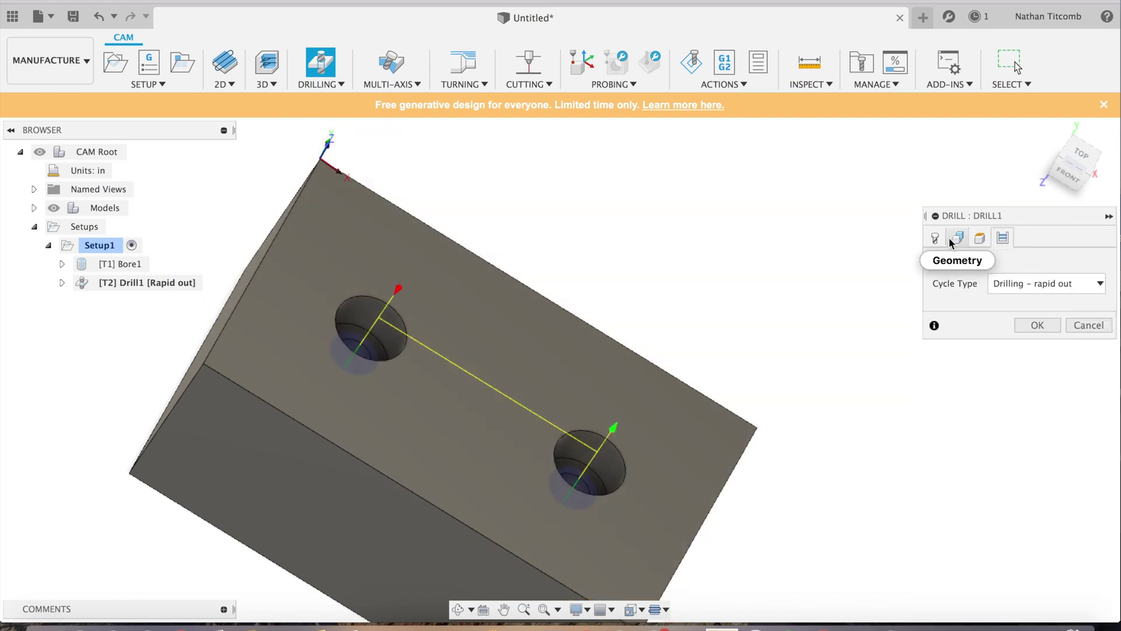
{"action": "left_click", "coordinate": [1011, 284]}
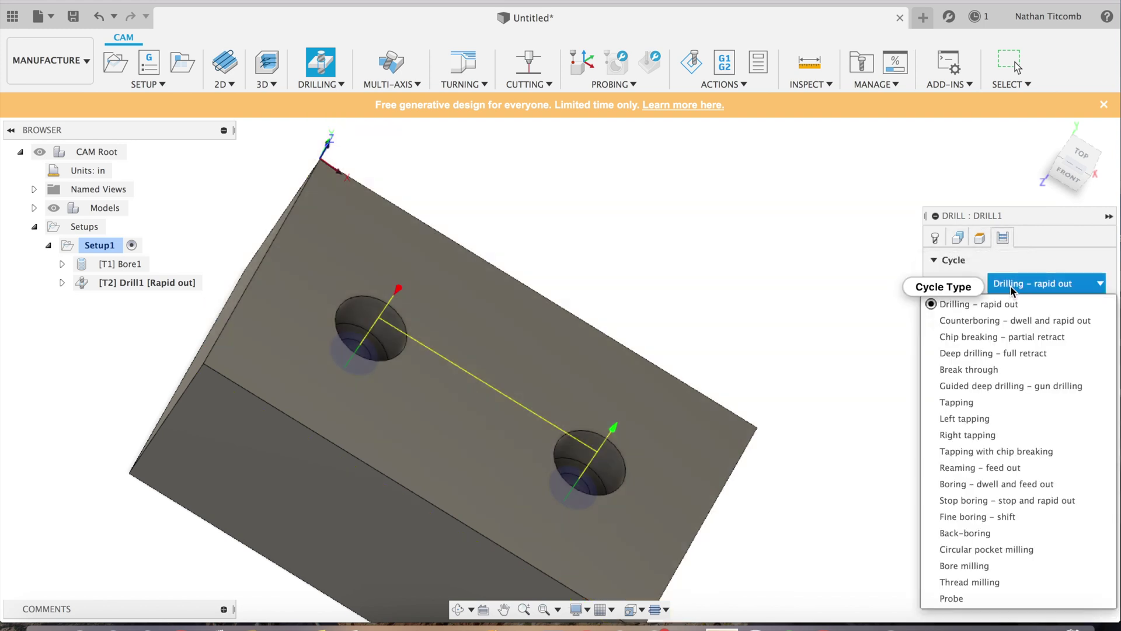
{"action": "mouse_move", "coordinate": [1011, 285]}
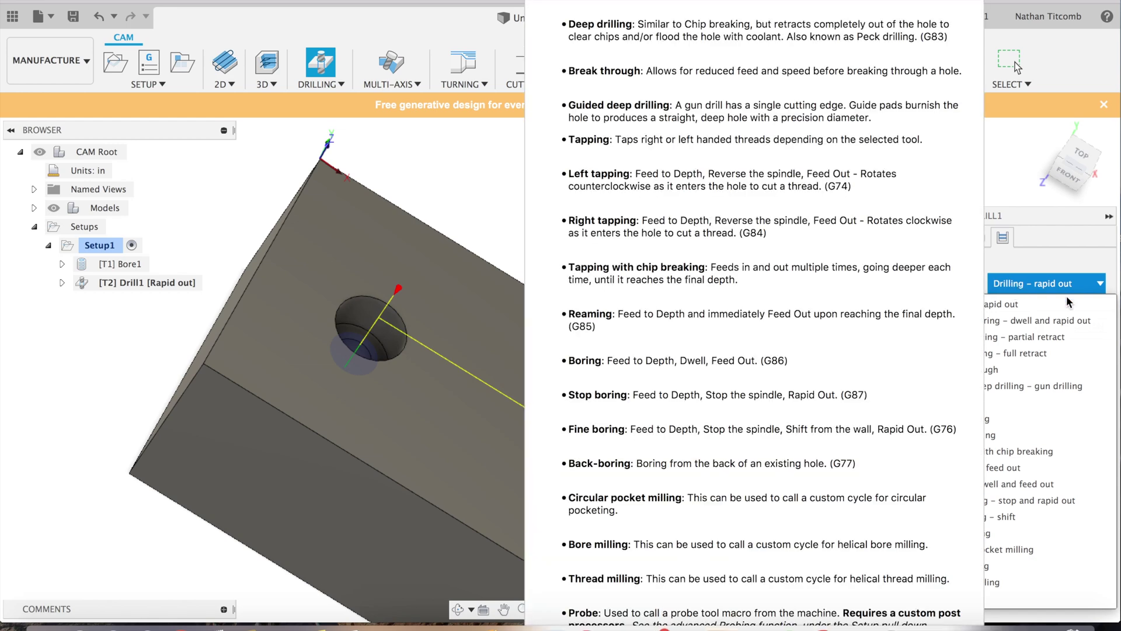
{"action": "left_click", "coordinate": [1081, 310]}
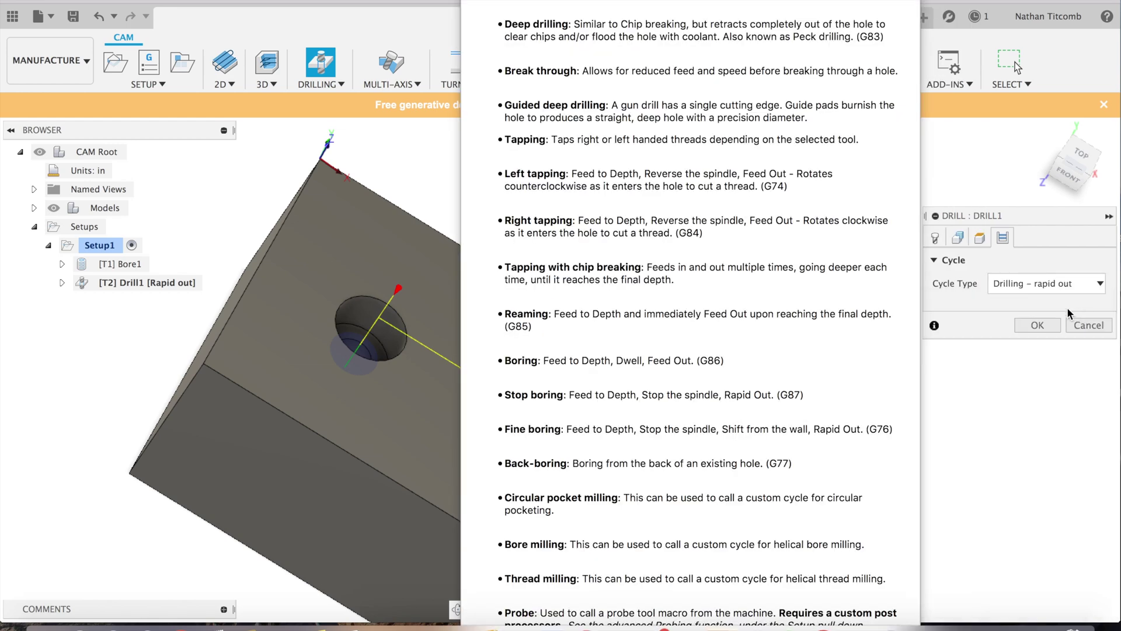
{"action": "left_click", "coordinate": [953, 238]}
{"action": "left_click", "coordinate": [935, 238]}
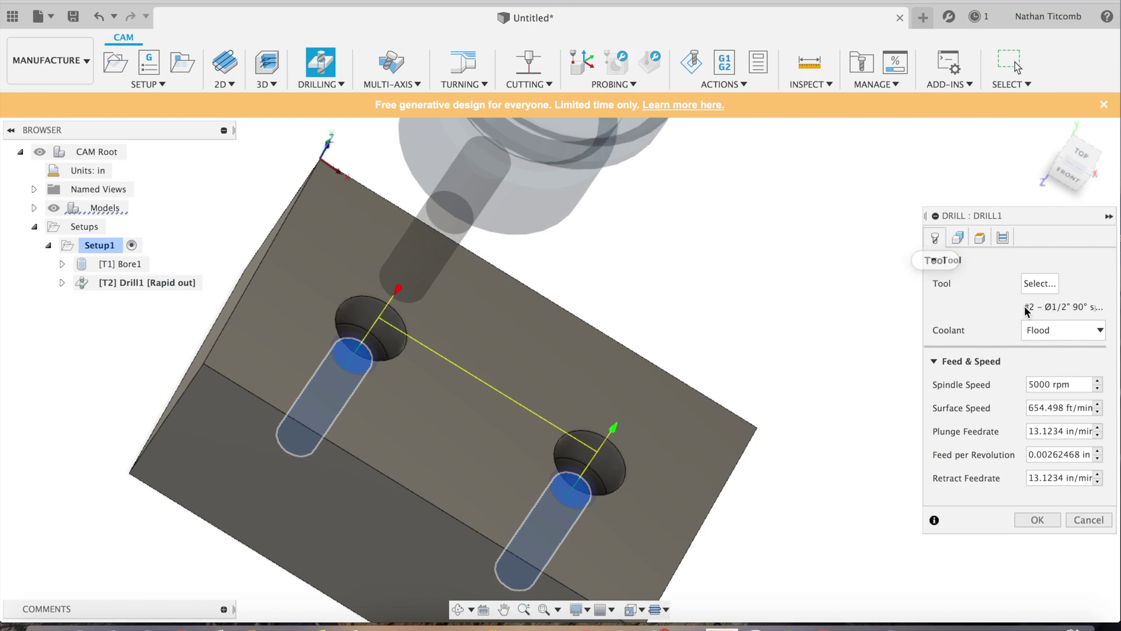
Enter 225 SFM, 1719 RPM and 0.005 IPR in the reaming calculator, giving 9 IPM.
{"action": "key", "text": "Escape"}
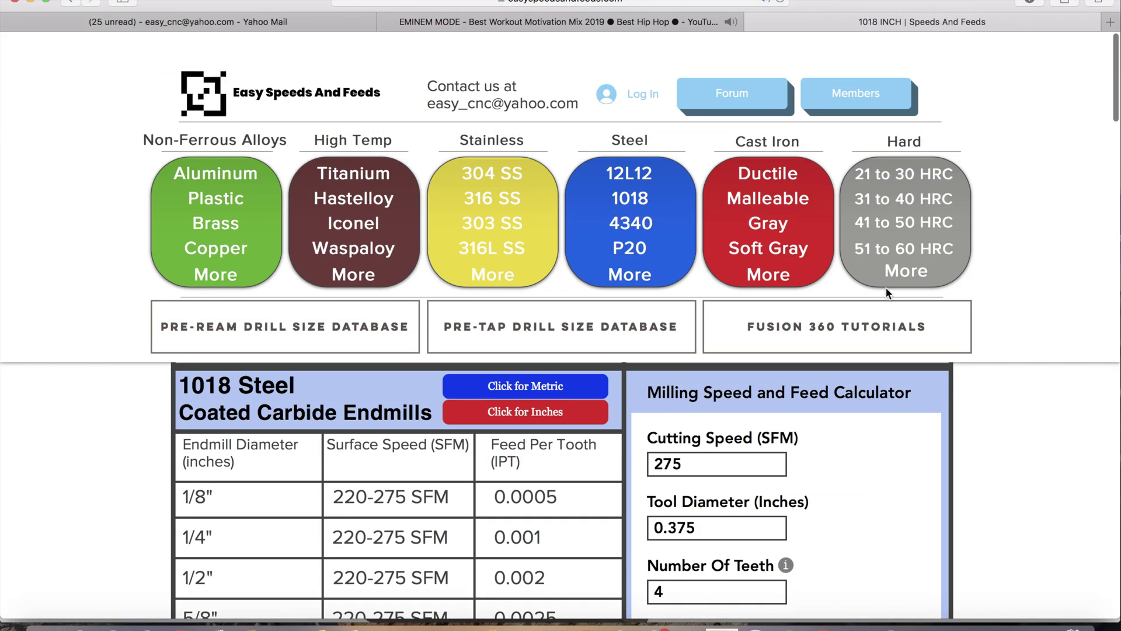
{"action": "scroll", "coordinate": [885, 287], "scroll_direction": "down", "scroll_amount": 15}
{"action": "scroll", "coordinate": [886, 292], "scroll_direction": "down", "scroll_amount": 12}
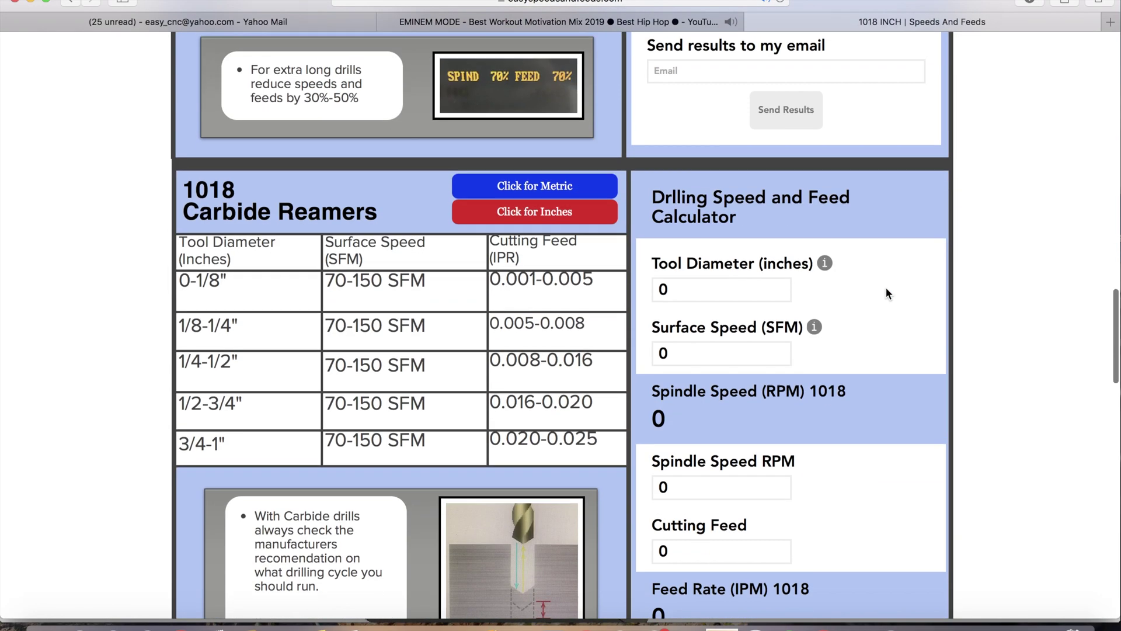
{"action": "scroll", "coordinate": [886, 292], "scroll_direction": "up", "scroll_amount": 9}
{"action": "scroll", "coordinate": [886, 289], "scroll_direction": "up", "scroll_amount": 3}
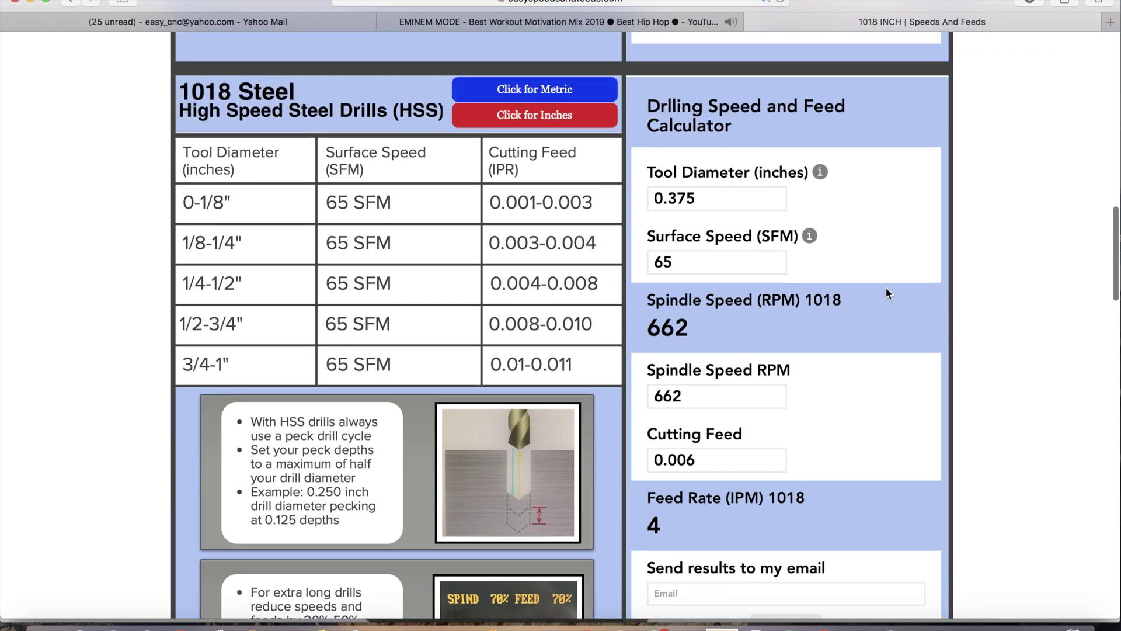
{"action": "scroll", "coordinate": [885, 288], "scroll_direction": "down", "scroll_amount": 15}
{"action": "left_click", "coordinate": [730, 285]}
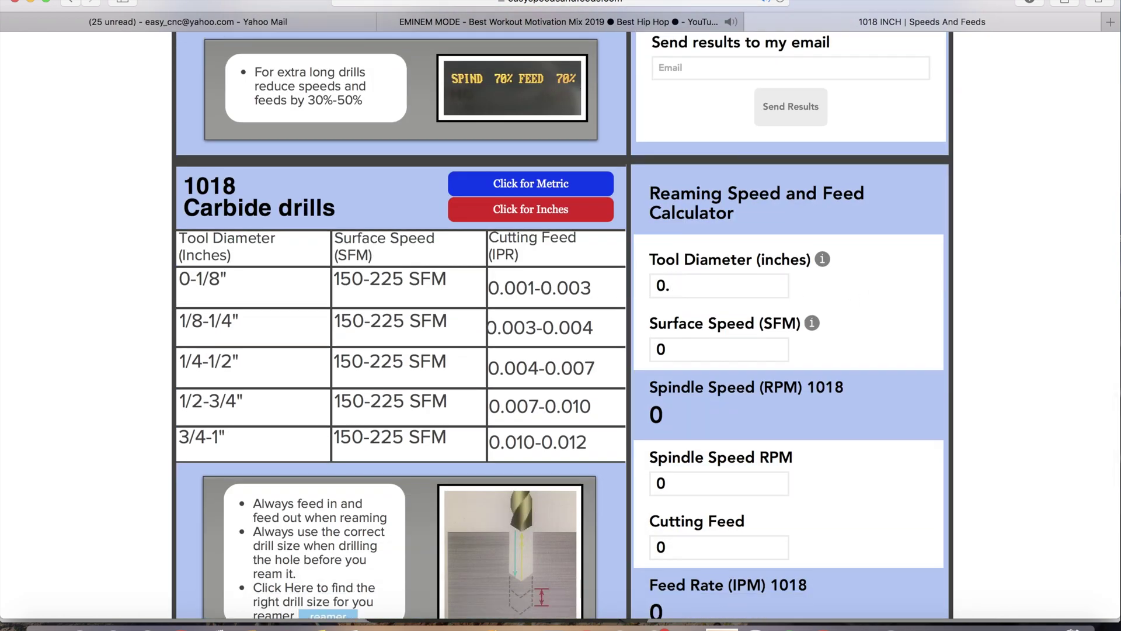
{"action": "key", "text": "Tab"}
{"action": "type", "text": "225"}
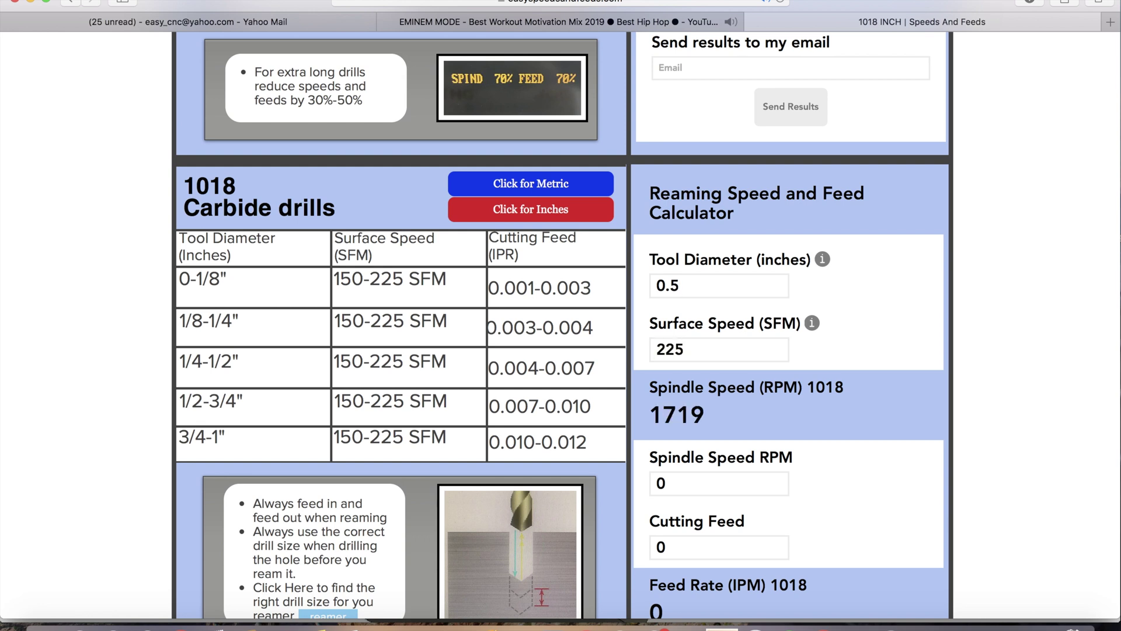
{"action": "key", "text": "Tab"}
{"action": "type", "text": "1719"}
{"action": "scroll", "coordinate": [647, 324], "scroll_direction": "down", "scroll_amount": 2}
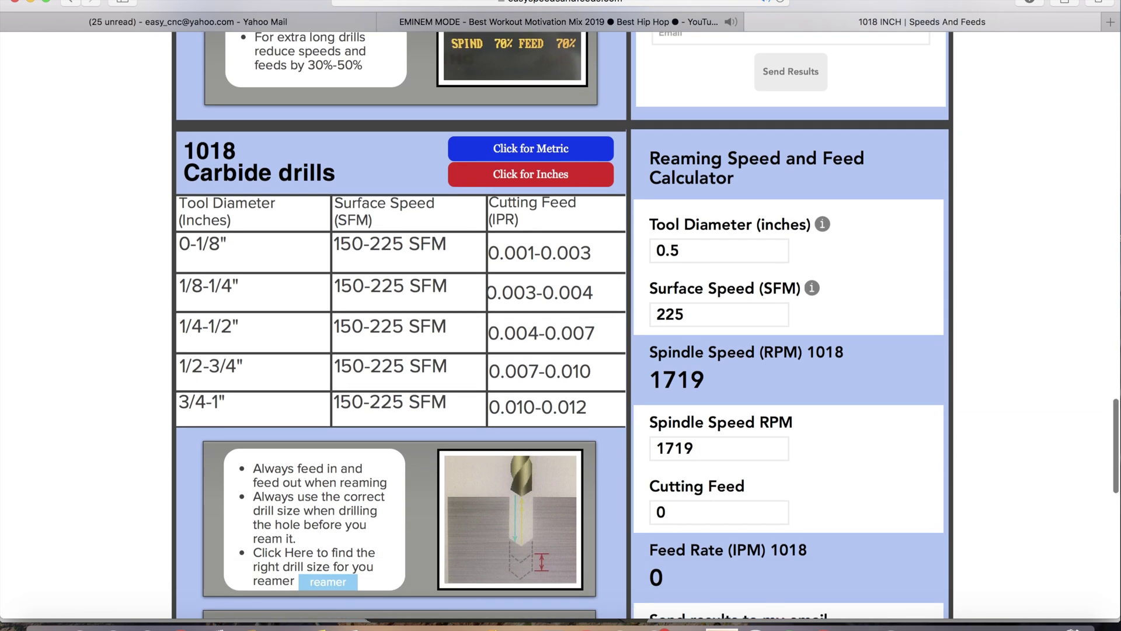
{"action": "key", "text": "Tab"}
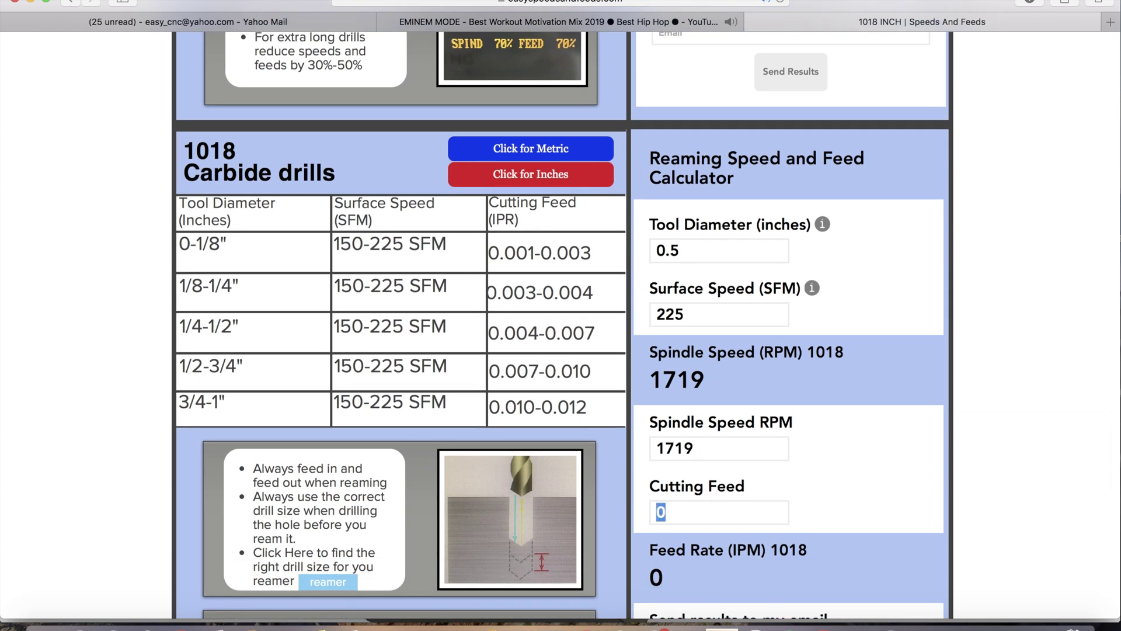
{"action": "type", "text": "0.005"}
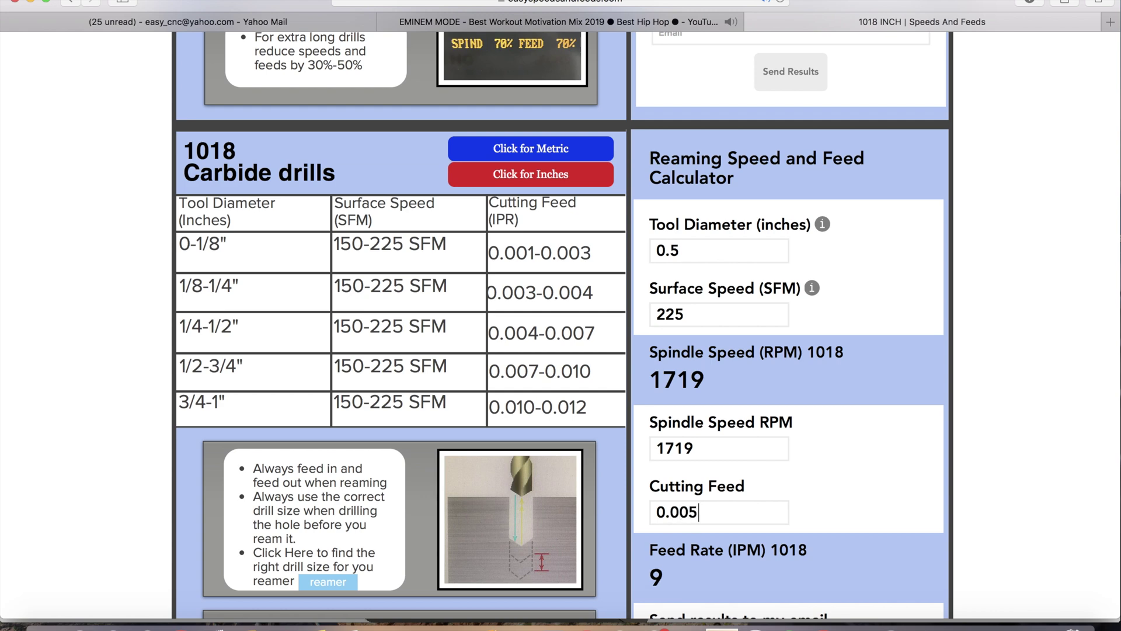
{"action": "scroll", "coordinate": [648, 324], "scroll_direction": "down", "scroll_amount": 2}
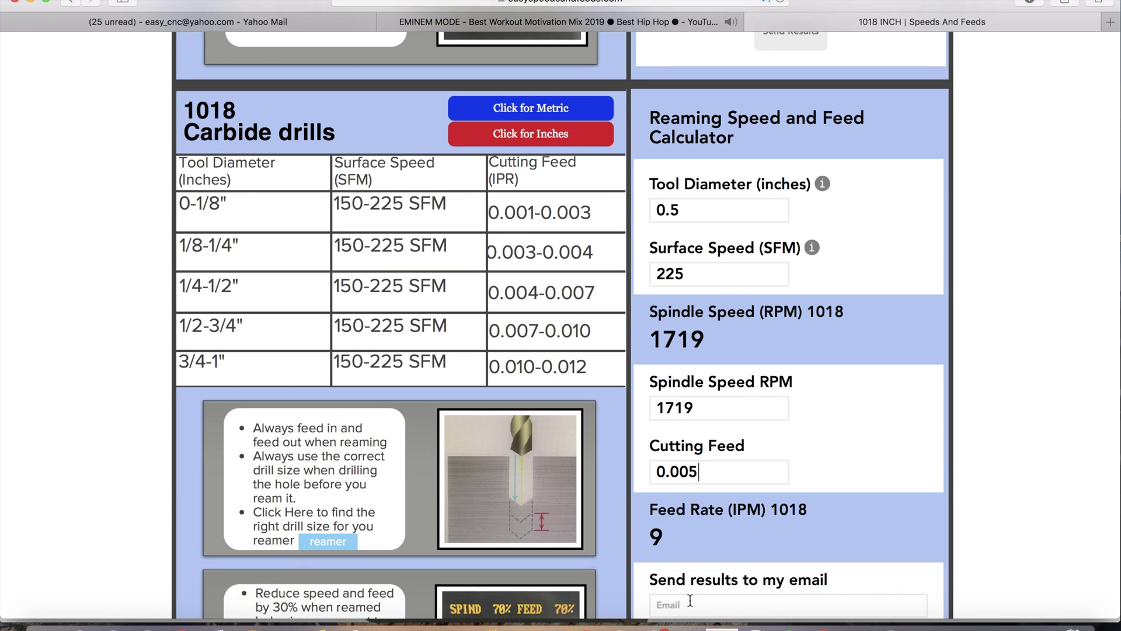
{"action": "left_click", "coordinate": [722, 628]}
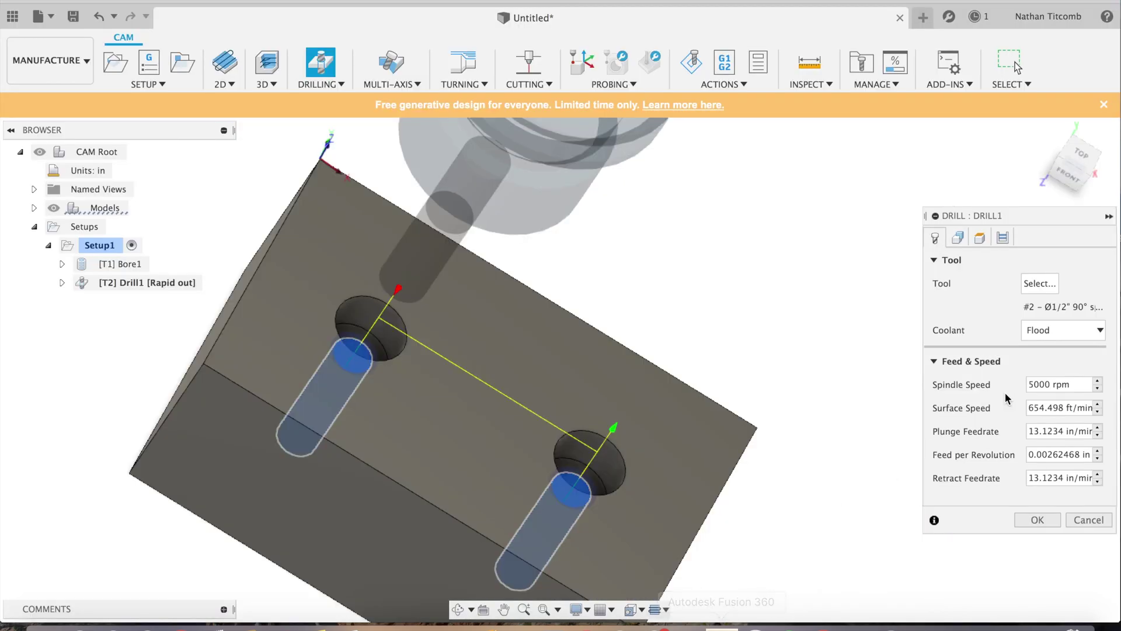
Set Drill1 to 1719 rpm, 9 in/min plunge and 20 in/min retract, then confirm it.
{"action": "left_click", "coordinate": [1075, 385]}
{"action": "type", "text": "1719"}
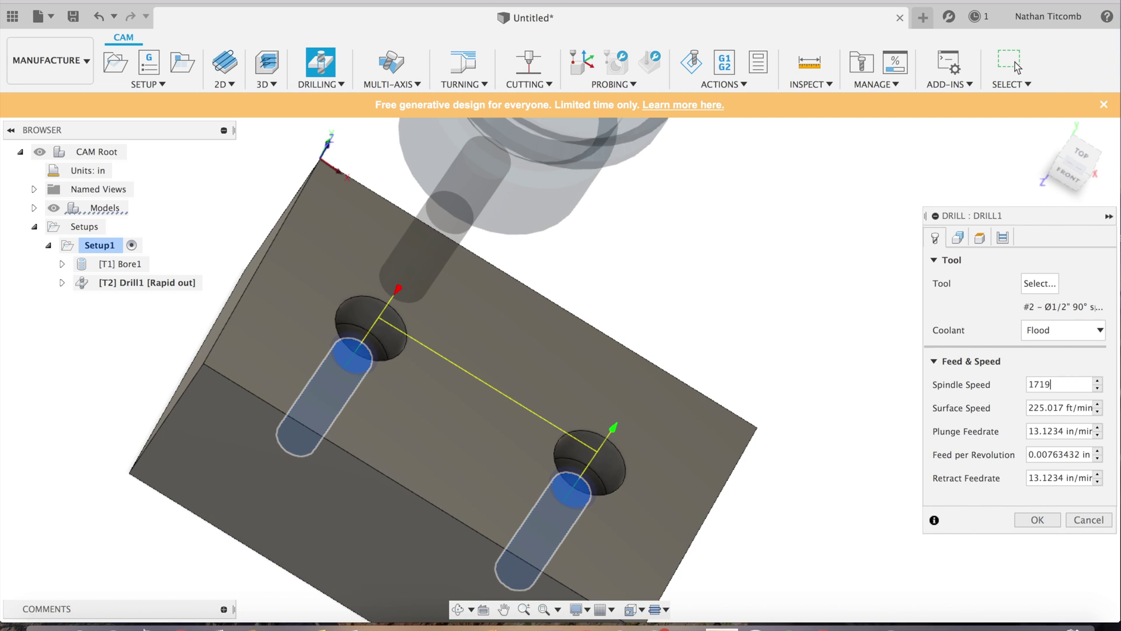
{"action": "left_click", "coordinate": [146, 627]}
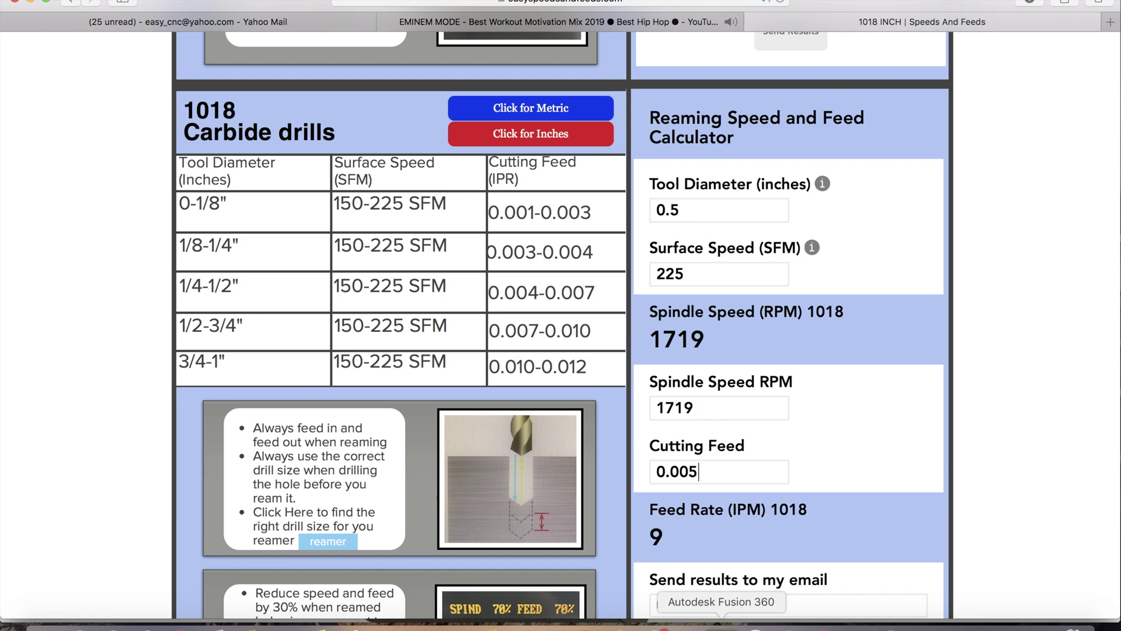
{"action": "left_click", "coordinate": [721, 627]}
{"action": "key", "text": "Tab"}
{"action": "key", "text": "Tab"}
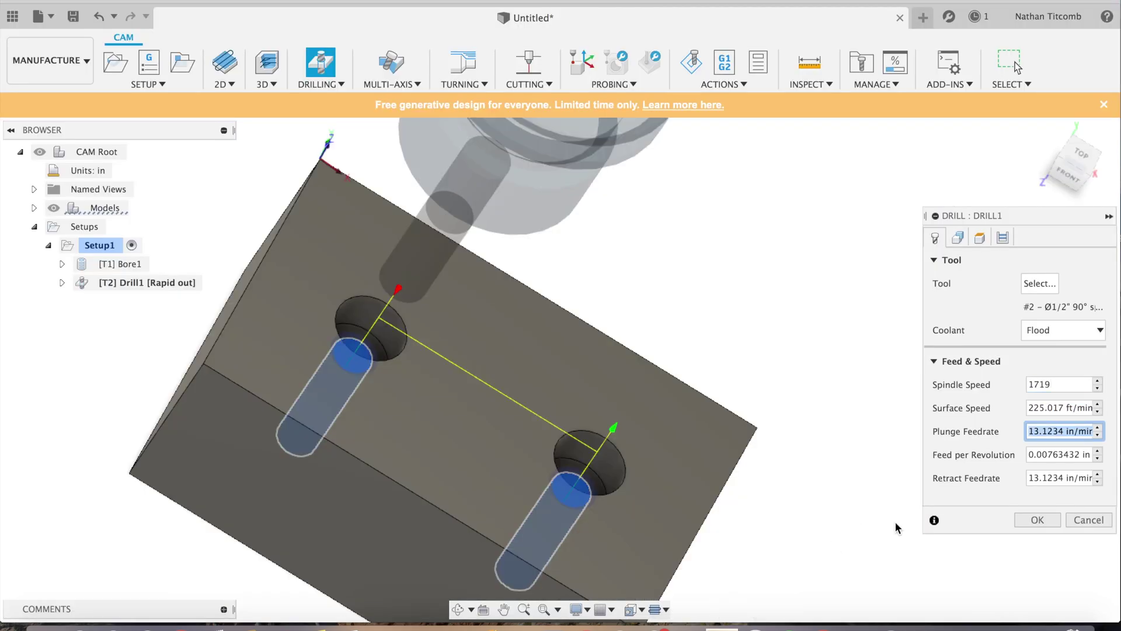
{"action": "type", "text": "9"}
{"action": "key", "text": "Tab"}
{"action": "key", "text": "Tab"}
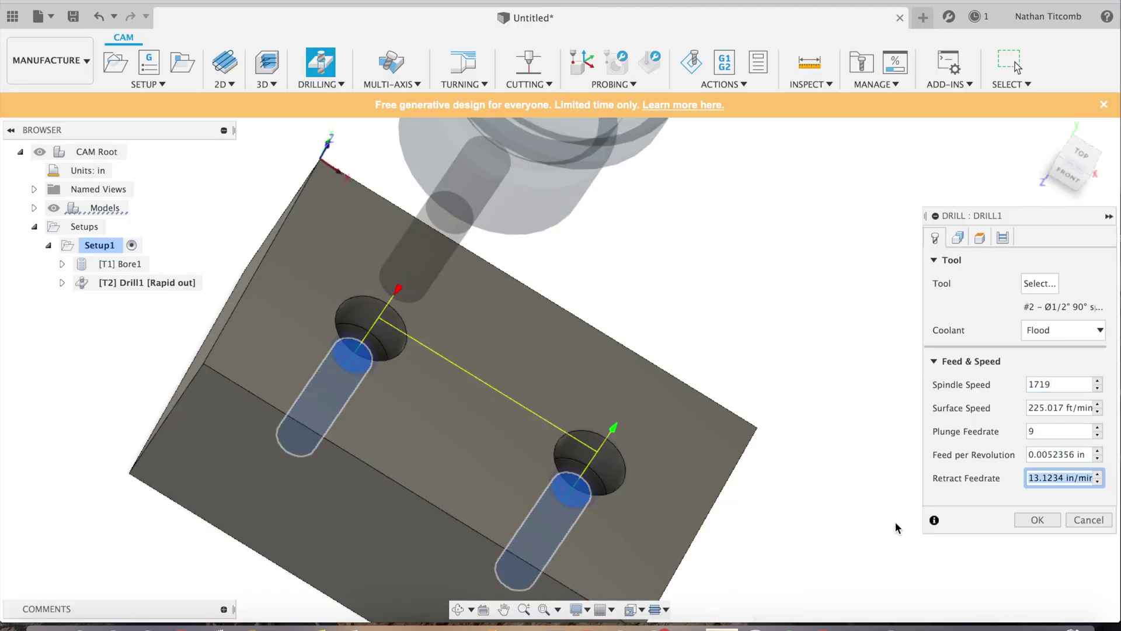
{"action": "type", "text": "20"}
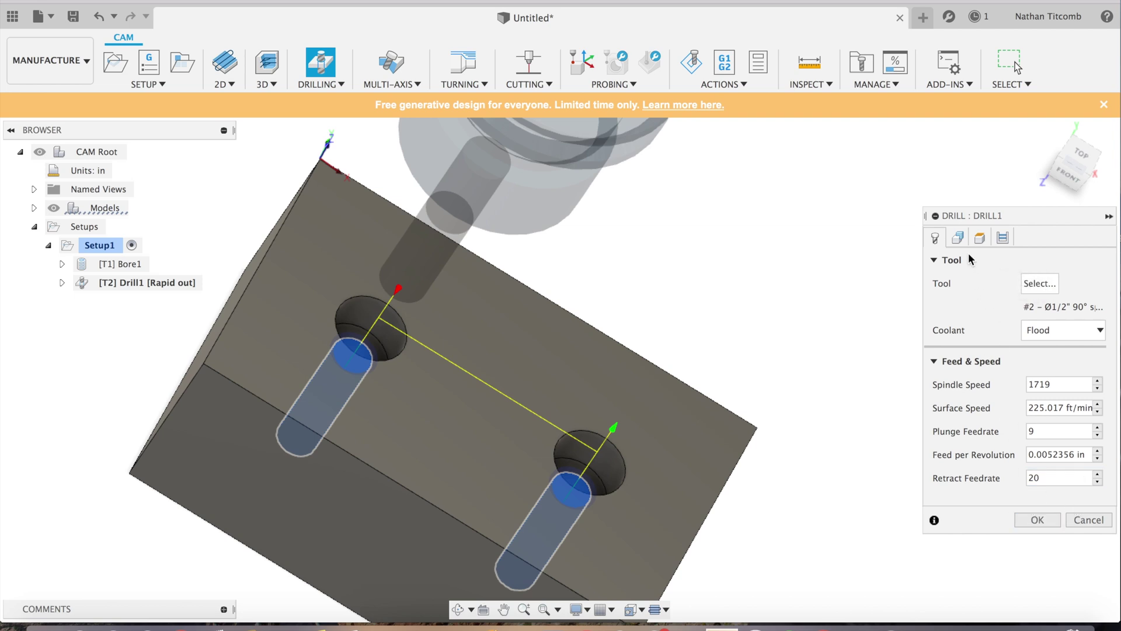
{"action": "left_click", "coordinate": [981, 239]}
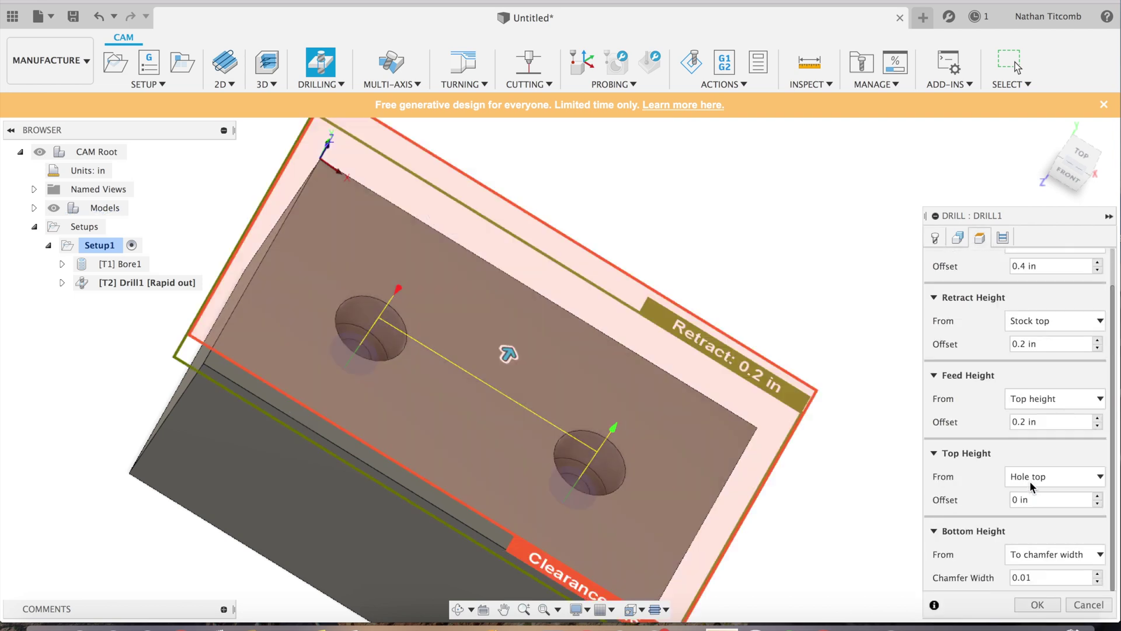
{"action": "left_click", "coordinate": [1038, 604]}
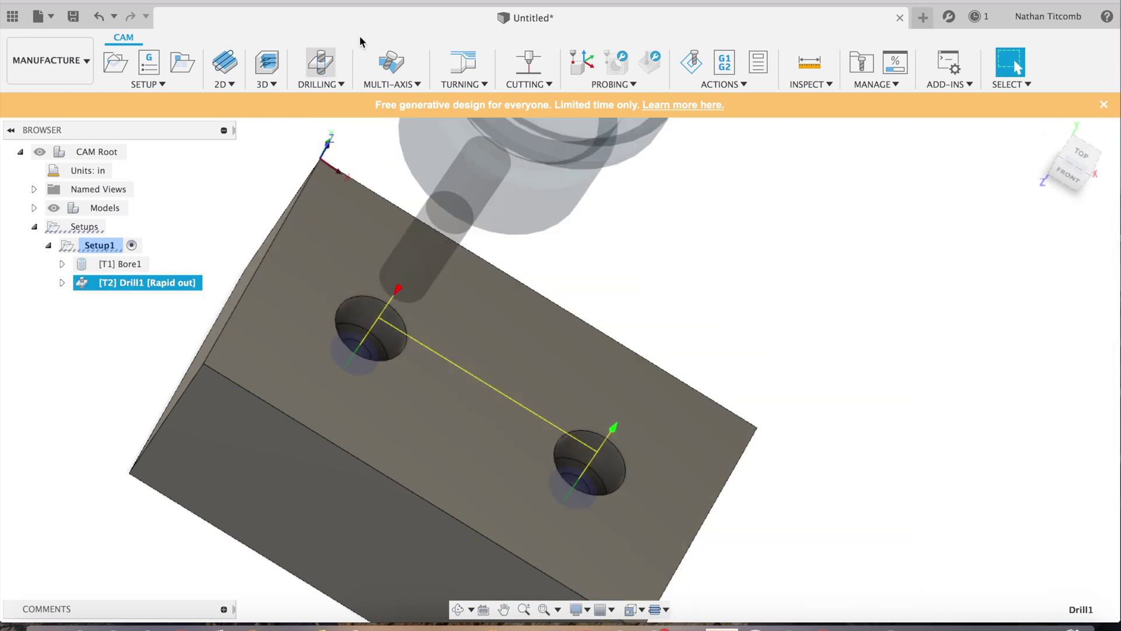
Start a new Drill2 operation and add a new tool to the library.
{"action": "left_click", "coordinate": [348, 79]}
{"action": "left_click", "coordinate": [331, 103]}
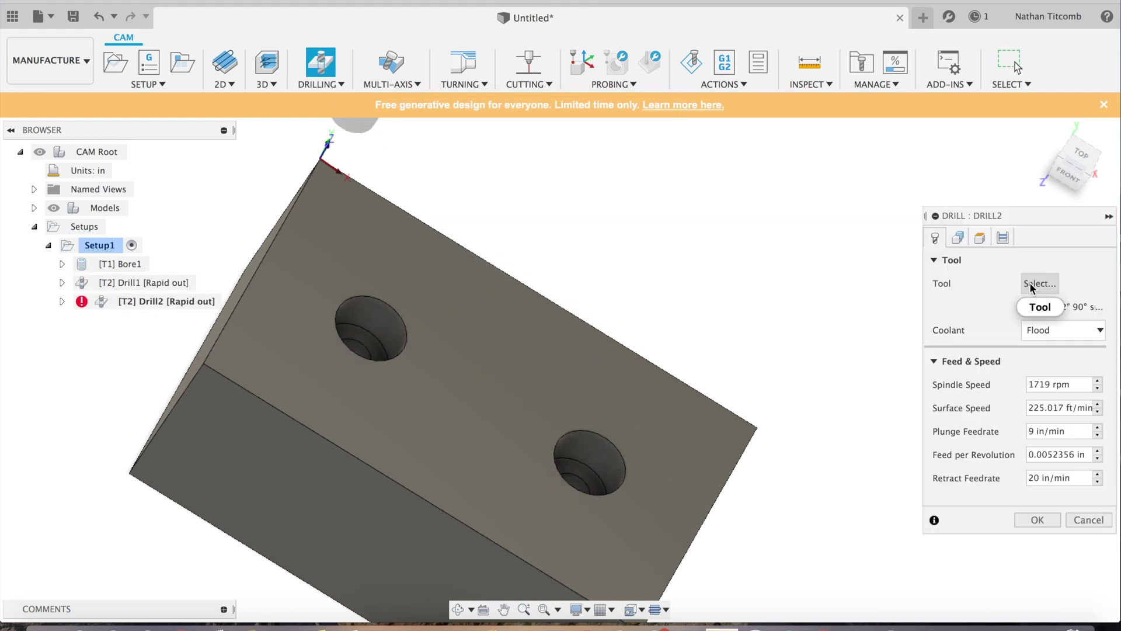
{"action": "left_click", "coordinate": [1029, 283]}
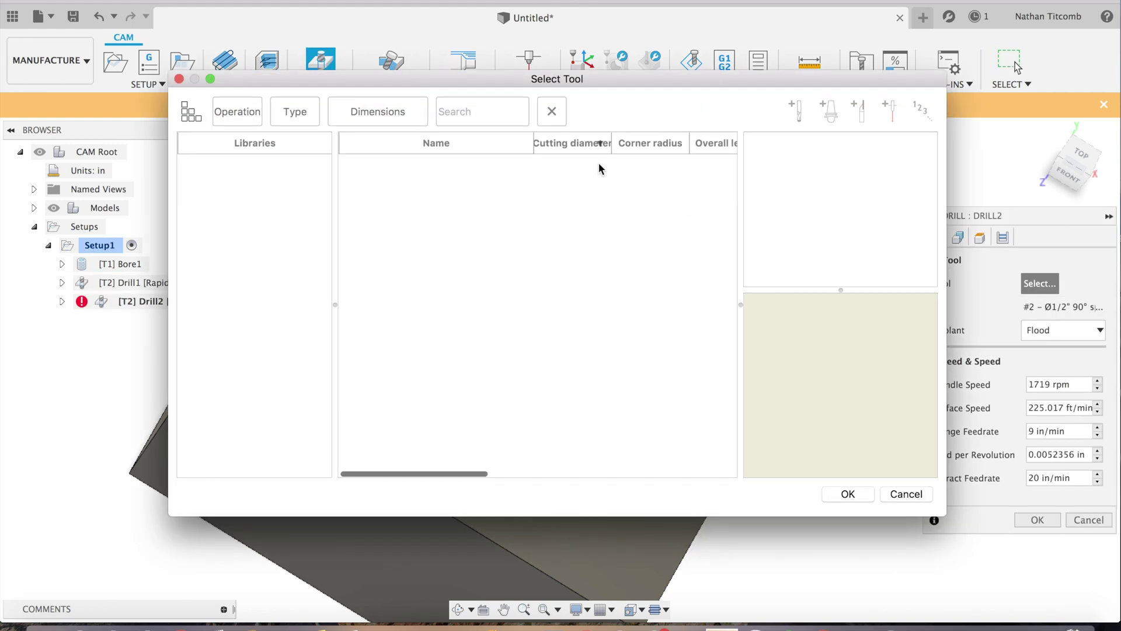
{"action": "left_click", "coordinate": [796, 111]}
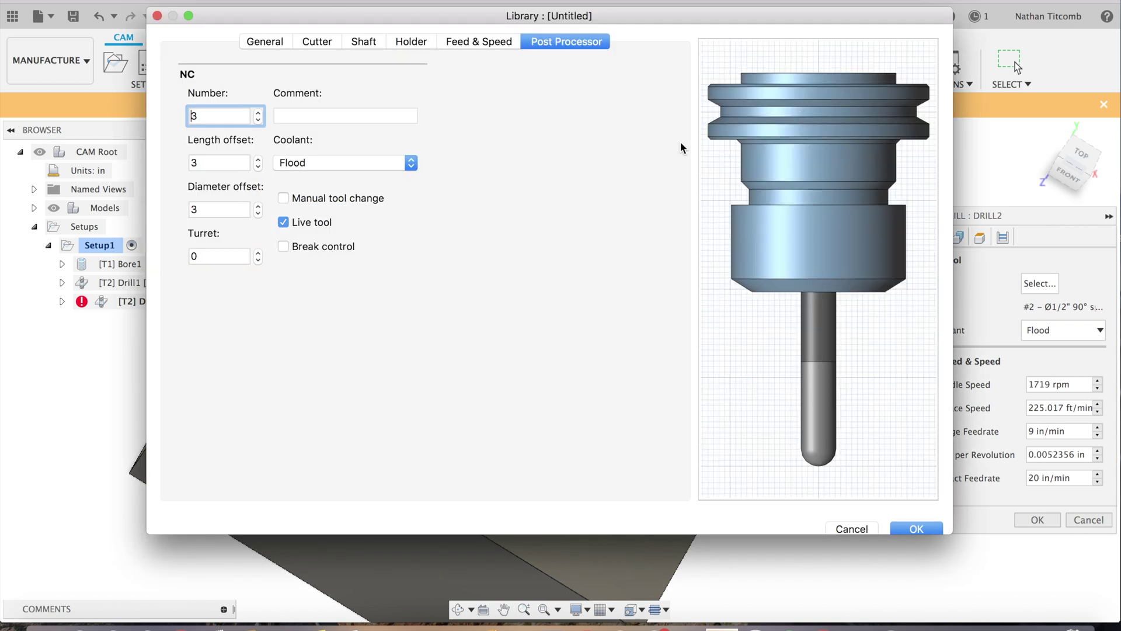
Define the new tool as a 0.4 in drill with 3 in flute length and save it.
{"action": "left_click", "coordinate": [328, 44]}
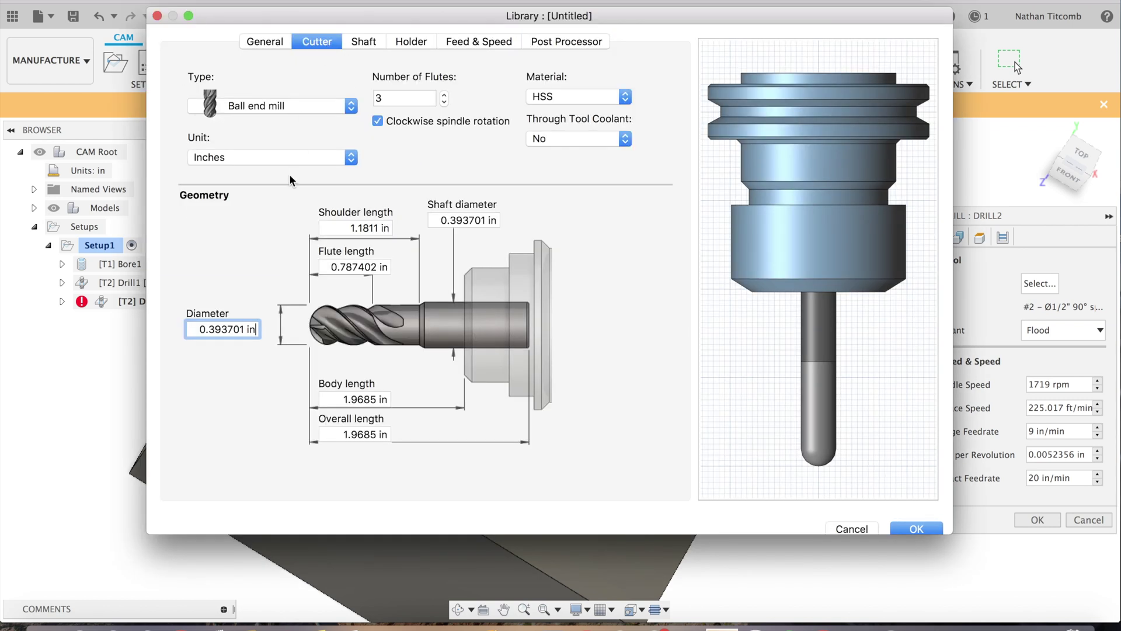
{"action": "left_click", "coordinate": [313, 108]}
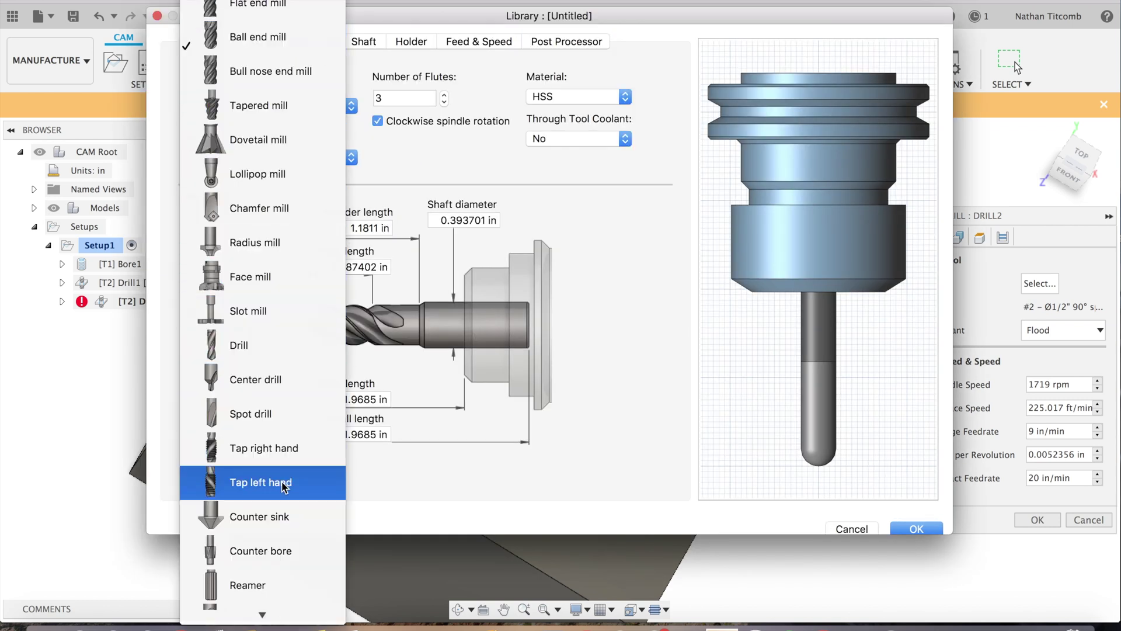
{"action": "scroll", "coordinate": [282, 487], "scroll_direction": "down", "scroll_amount": 4}
{"action": "scroll", "coordinate": [283, 488], "scroll_direction": "up", "scroll_amount": 2}
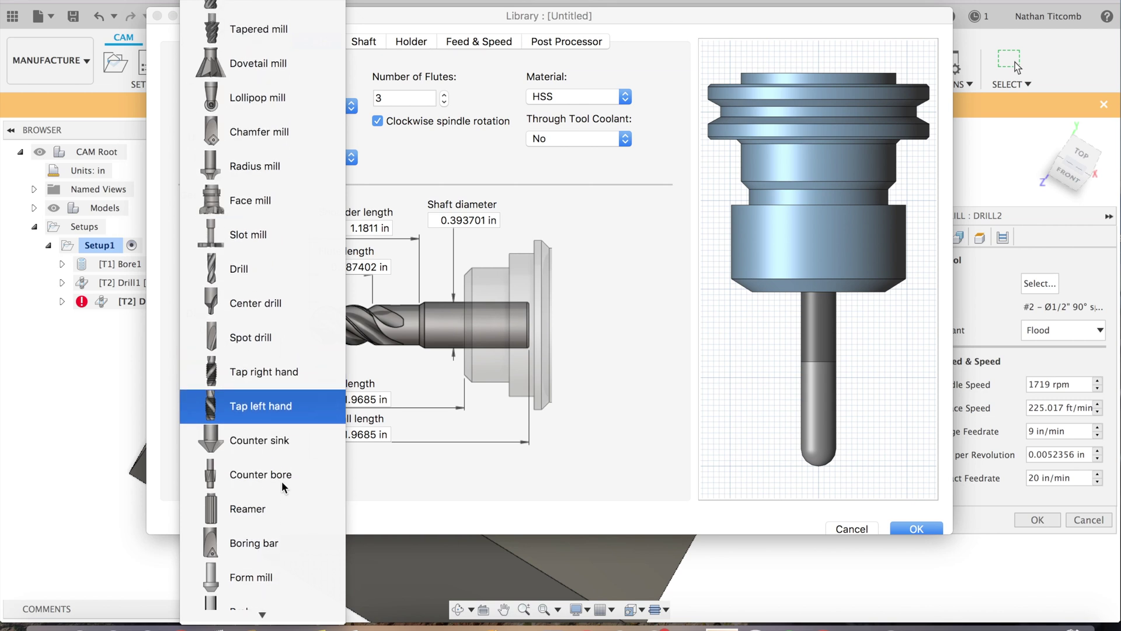
{"action": "scroll", "coordinate": [282, 487], "scroll_direction": "up", "scroll_amount": 1}
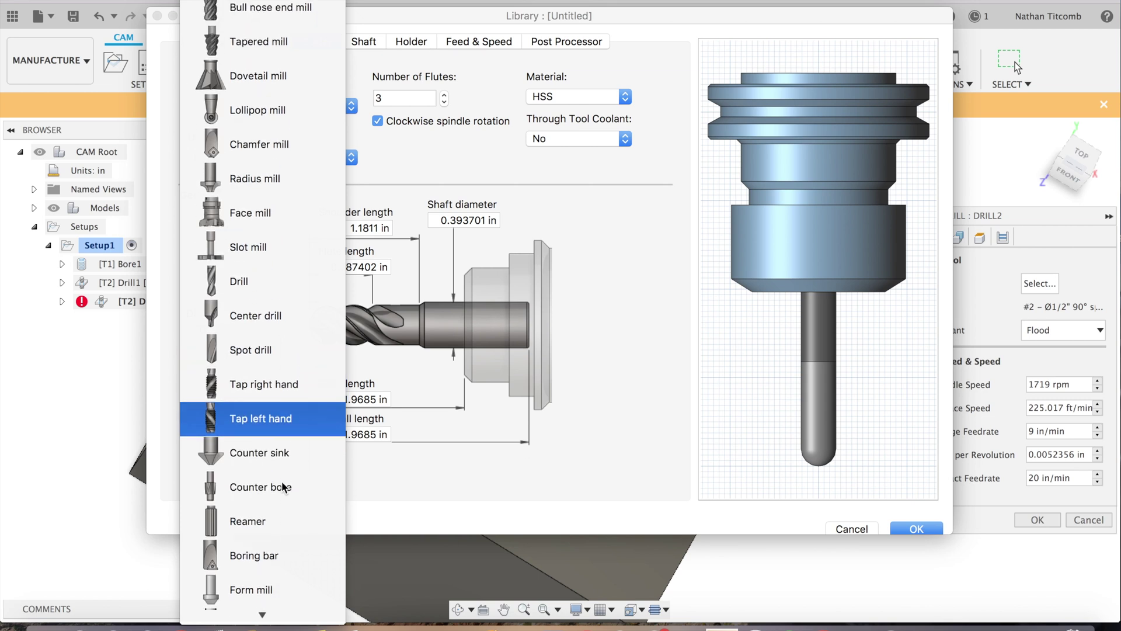
{"action": "left_click", "coordinate": [258, 282]}
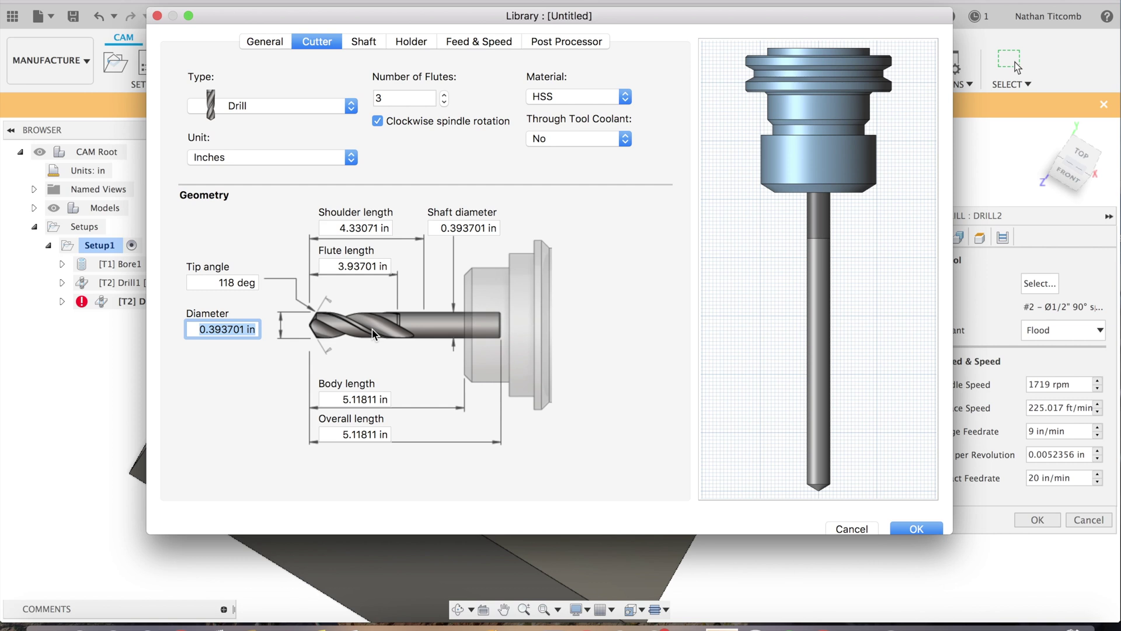
{"action": "type", "text": "0.4"}
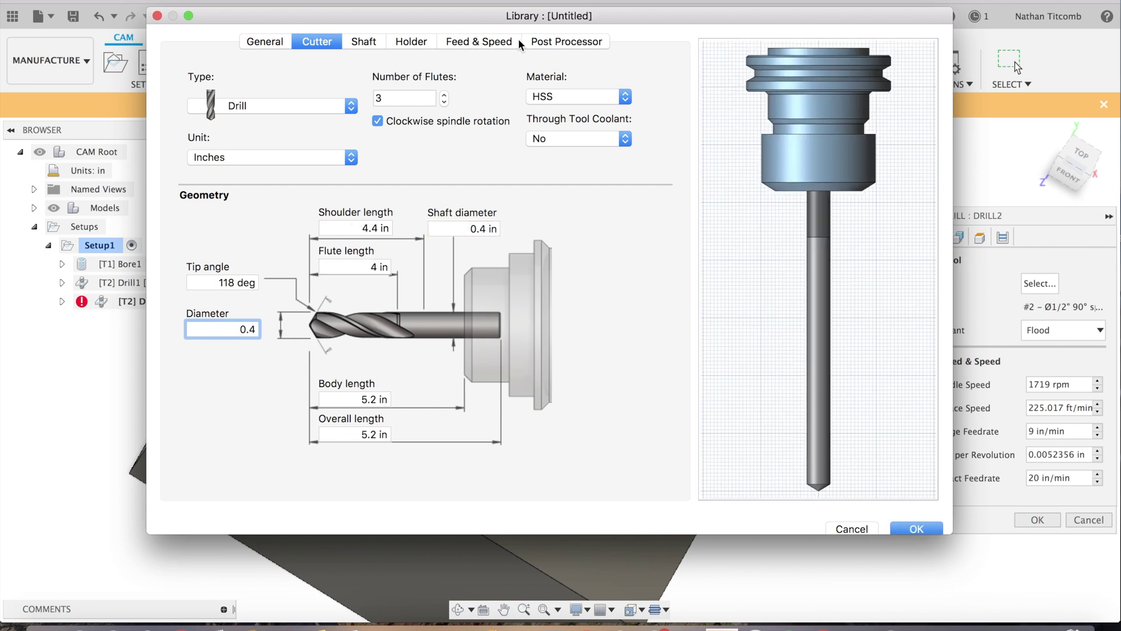
{"action": "left_click", "coordinate": [354, 269]}
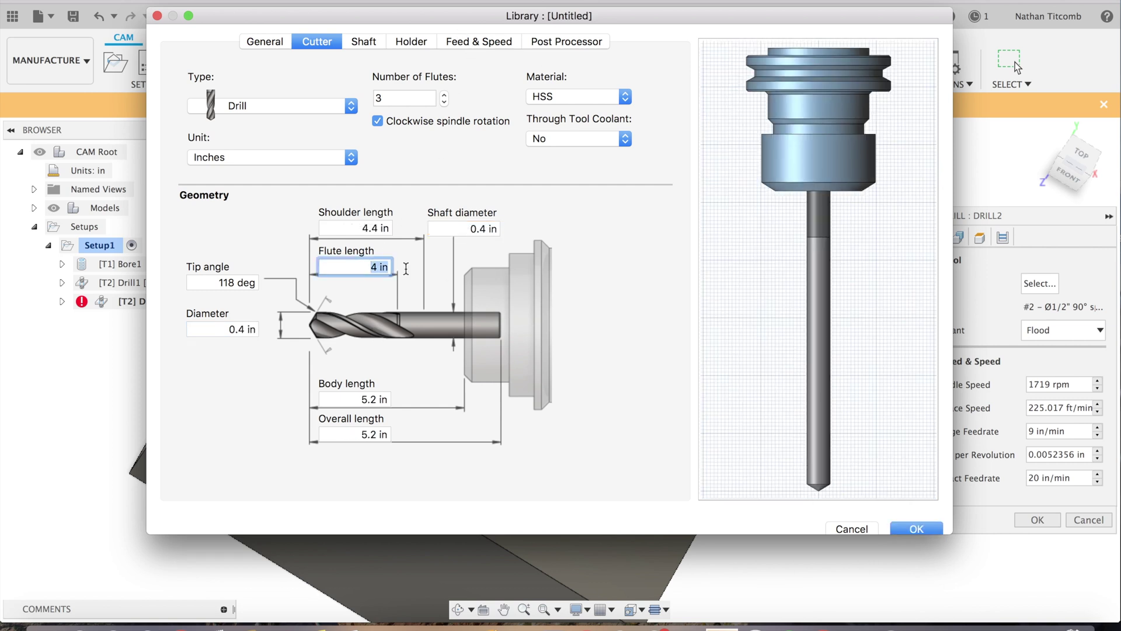
{"action": "type", "text": "3"}
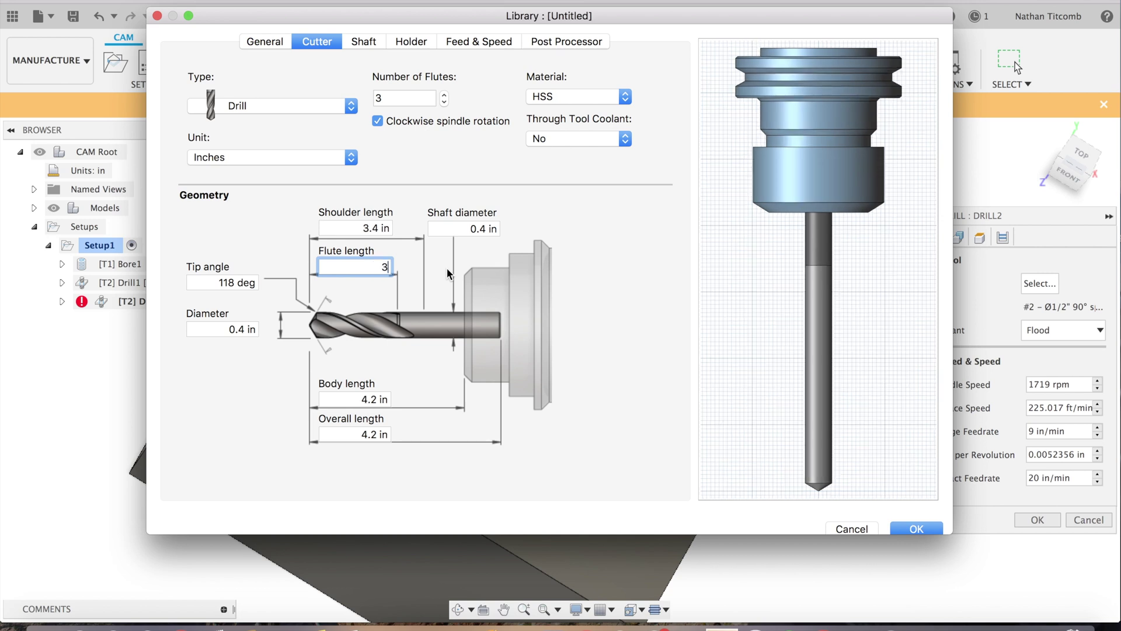
{"action": "left_click", "coordinate": [927, 530]}
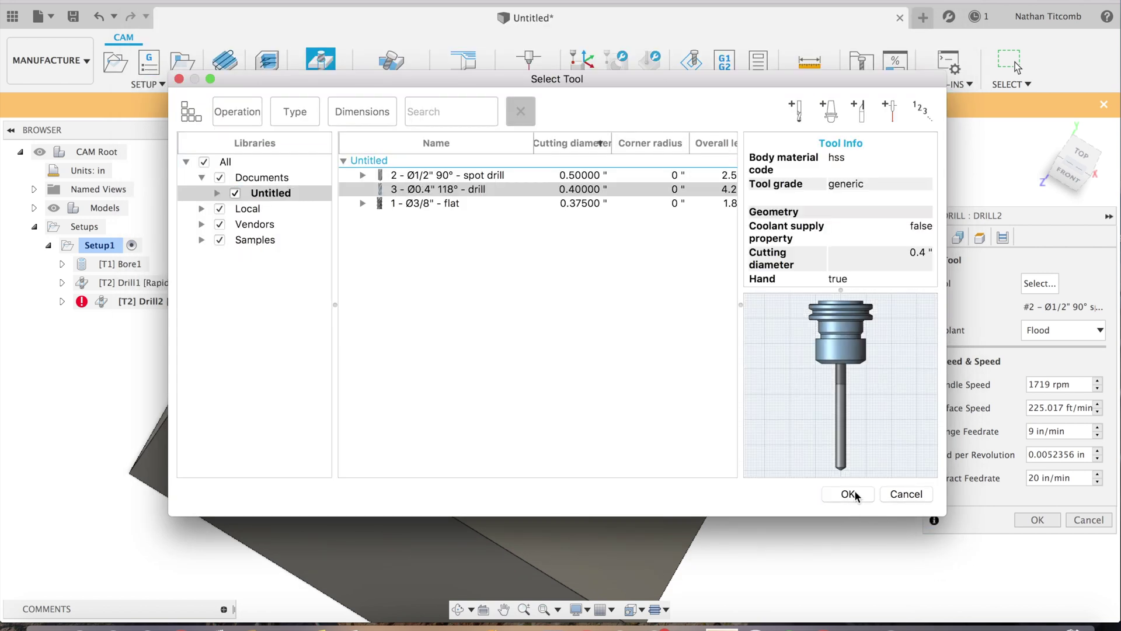
Assign drill #3 to Drill2 and select both hole faces.
{"action": "left_click", "coordinate": [849, 495]}
{"action": "left_click", "coordinate": [958, 237]}
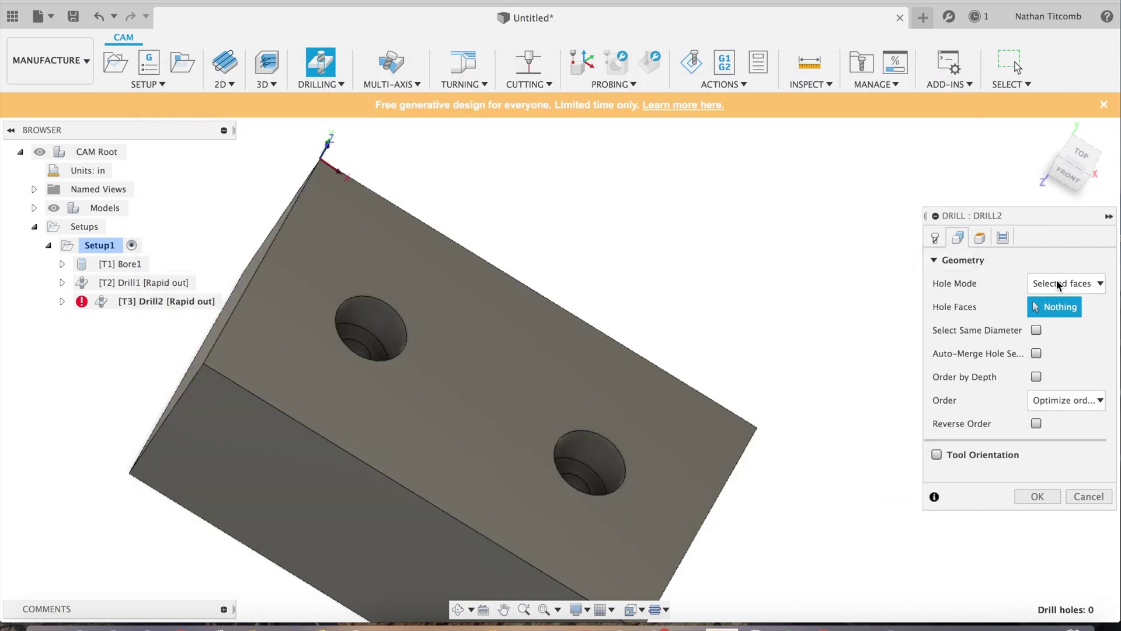
{"action": "left_click", "coordinate": [361, 351]}
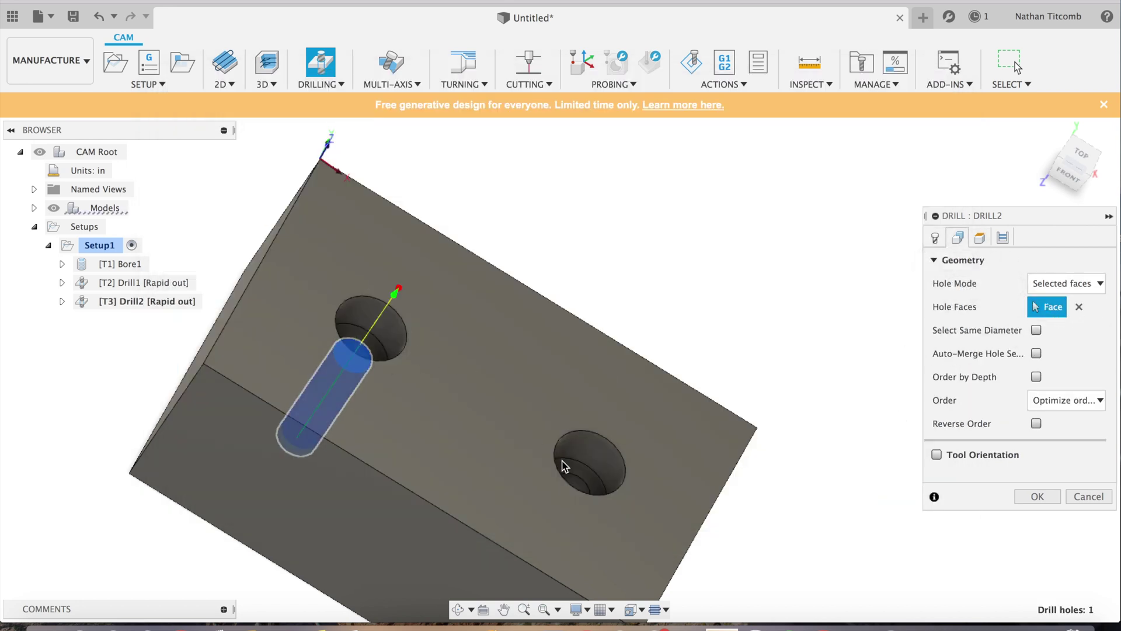
{"action": "left_click", "coordinate": [580, 485]}
Let Drill2's tip pass through the bottom with a -0.1 in offset.
{"action": "left_click", "coordinate": [980, 239]}
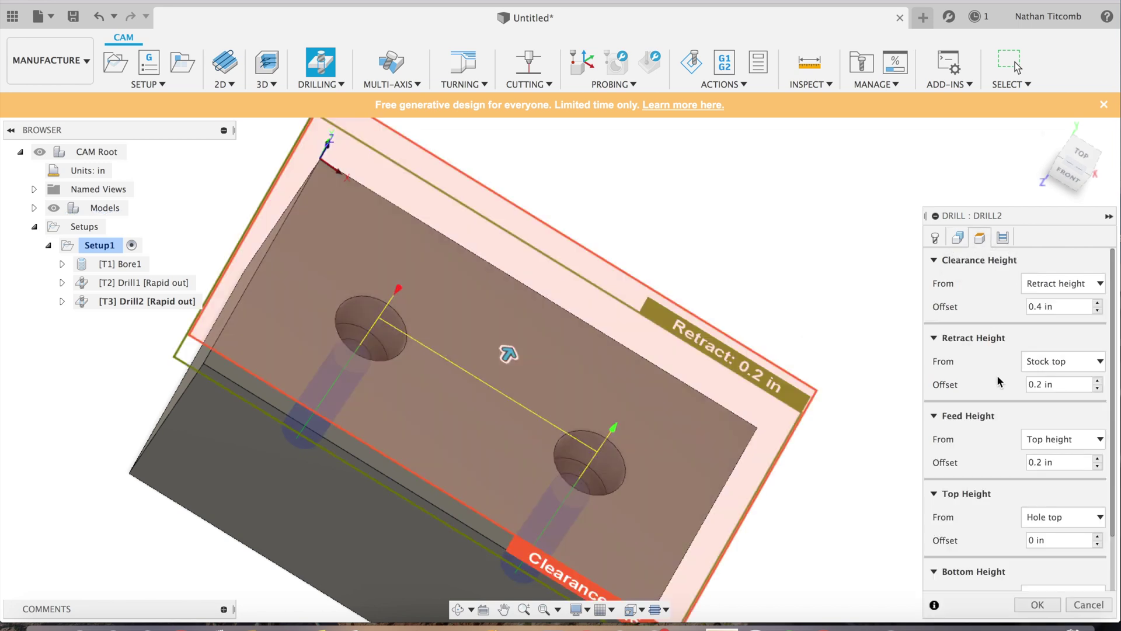
{"action": "scroll", "coordinate": [998, 380], "scroll_direction": "down", "scroll_amount": 2}
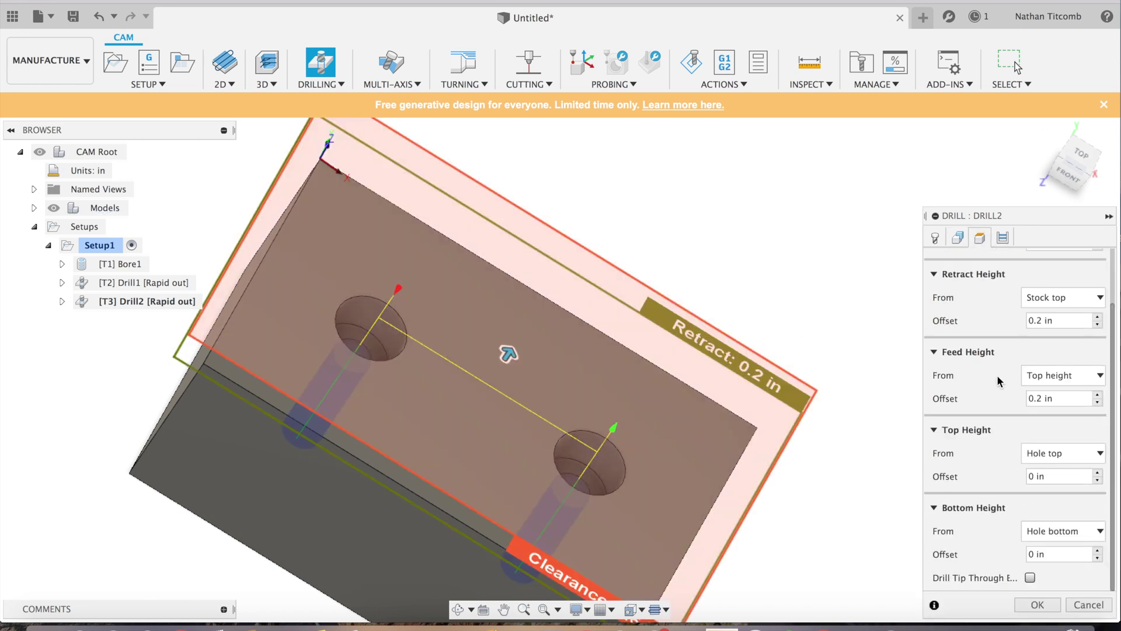
{"action": "left_click", "coordinate": [1031, 577]}
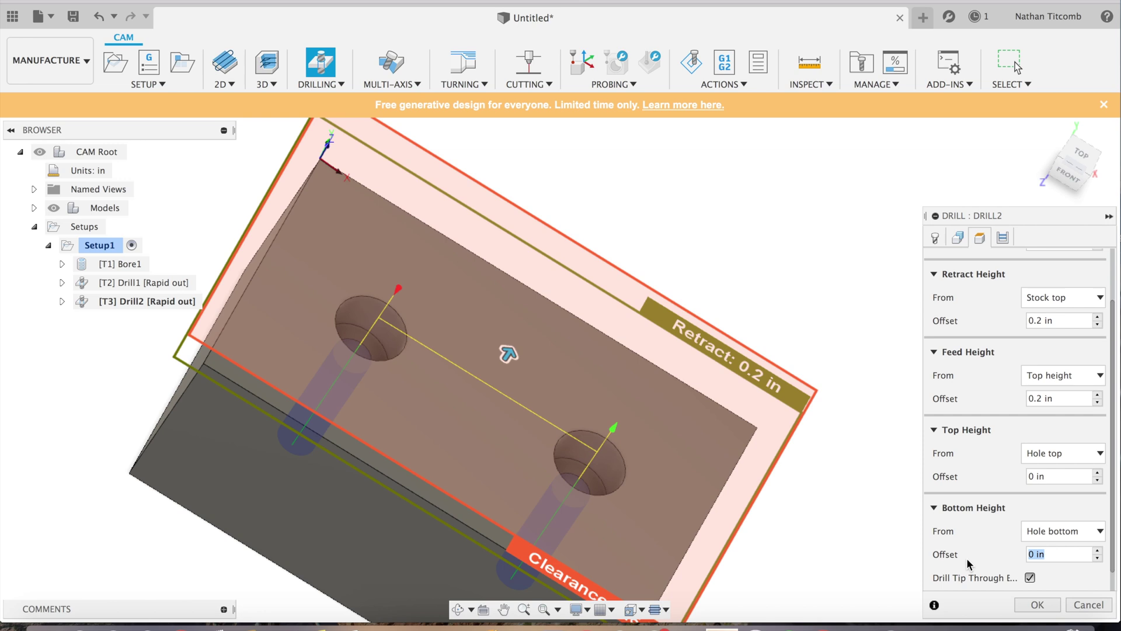
{"action": "type", "text": "-0.1"}
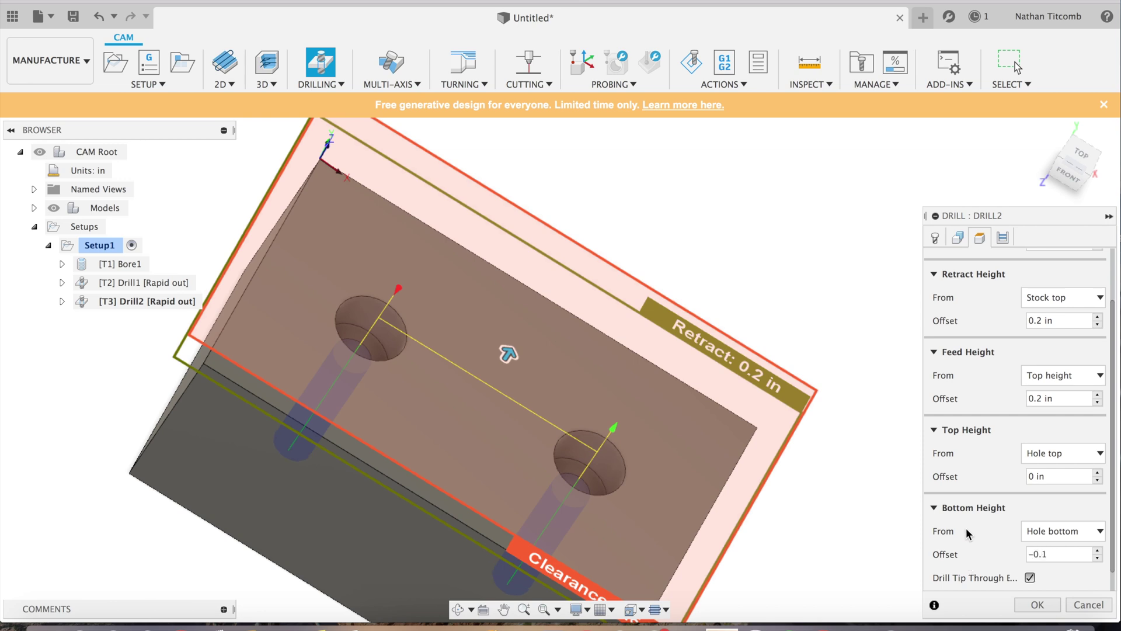
{"action": "left_click", "coordinate": [935, 237]}
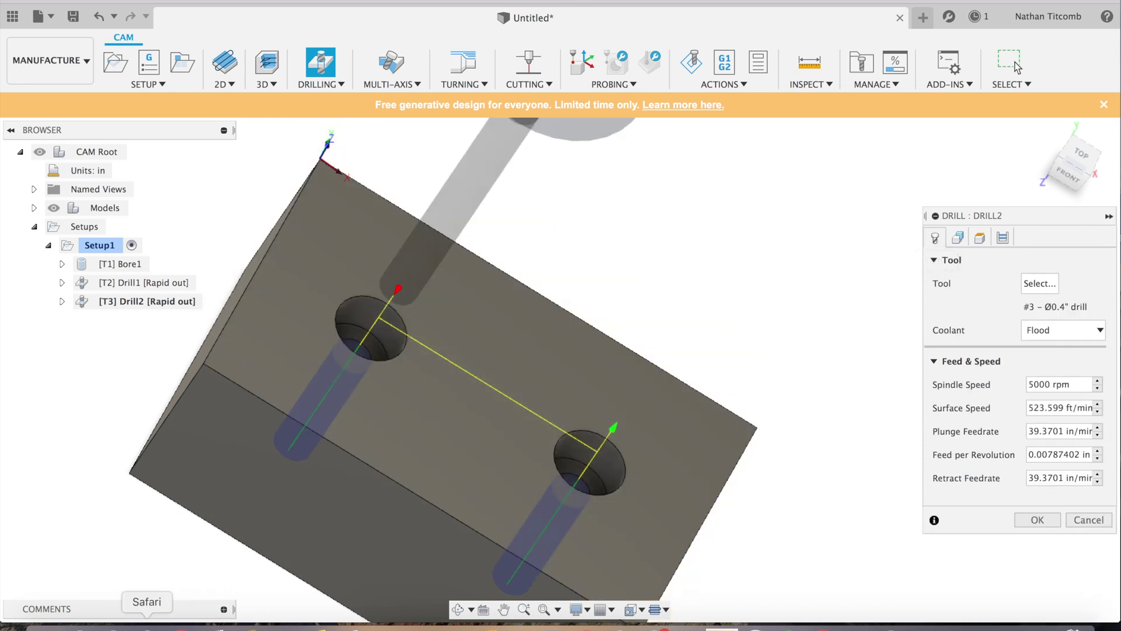
{"action": "left_click", "coordinate": [146, 627]}
Enter a 0.4 in tool diameter and 621 RPM in the drilling calculator, then return to Fusion.
{"action": "scroll", "coordinate": [700, 298], "scroll_direction": "down", "scroll_amount": 10}
{"action": "scroll", "coordinate": [700, 298], "scroll_direction": "up", "scroll_amount": 10}
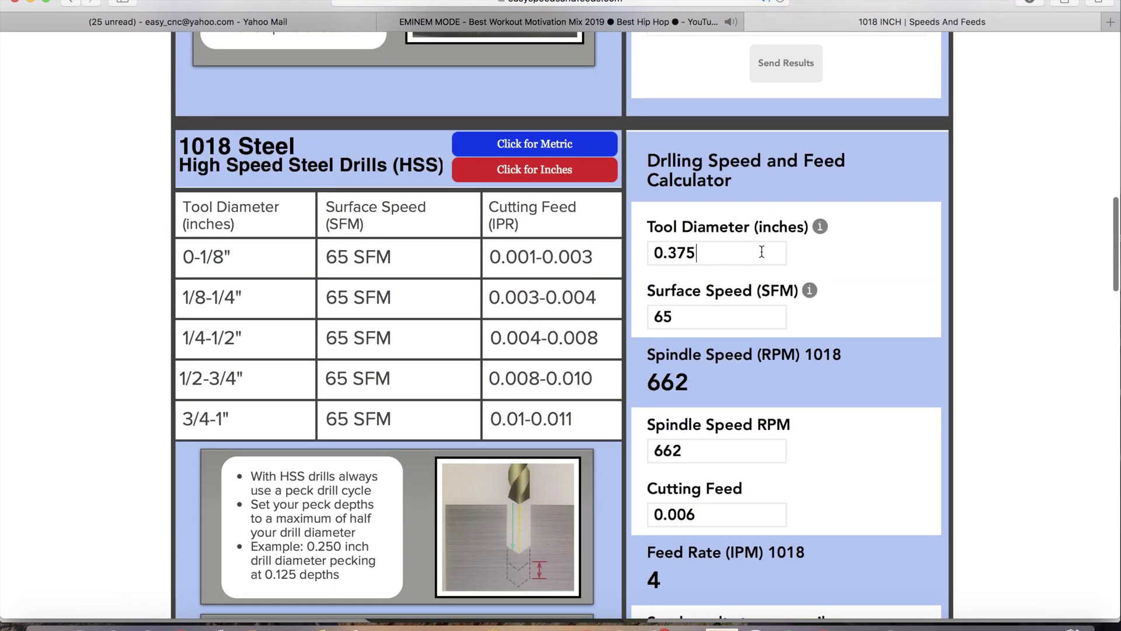
{"action": "left_click_drag", "start_coordinate": [713, 253], "coordinate": [626, 259]}
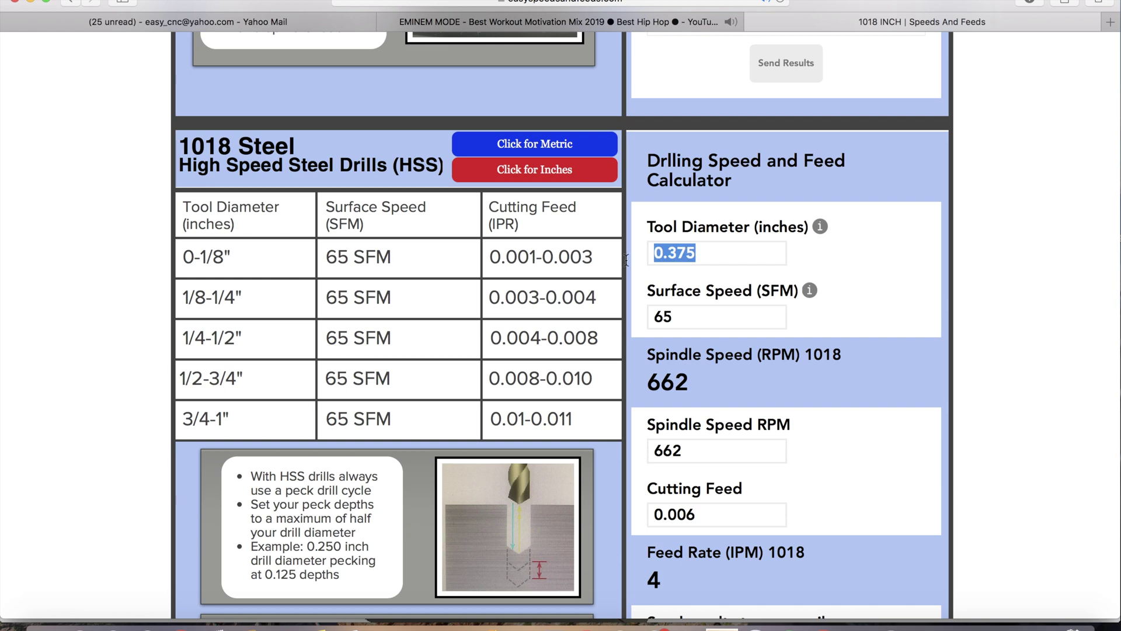
{"action": "type", "text": "0.4"}
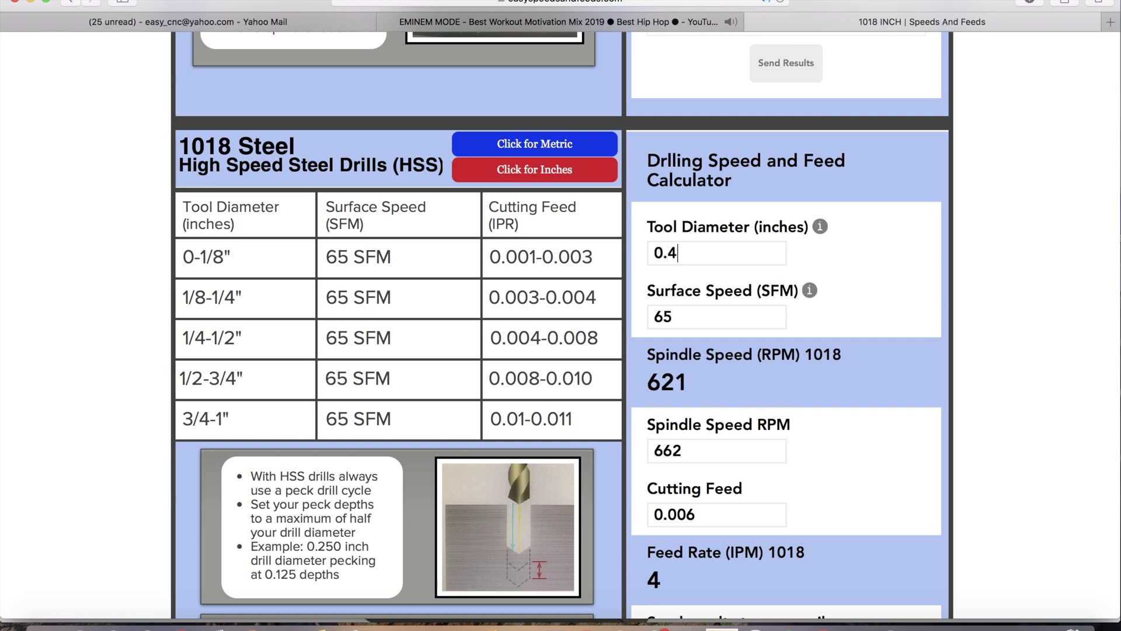
{"action": "scroll", "coordinate": [561, 328], "scroll_direction": "up", "scroll_amount": 7}
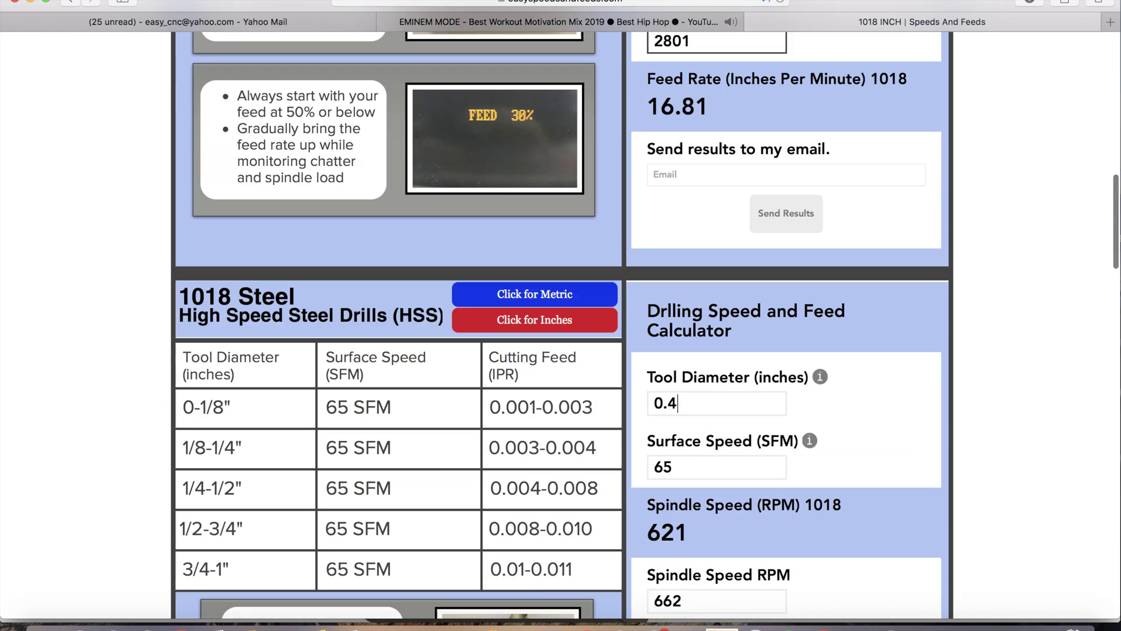
{"action": "scroll", "coordinate": [561, 328], "scroll_direction": "down", "scroll_amount": 8}
{"action": "scroll", "coordinate": [561, 327], "scroll_direction": "down", "scroll_amount": 1}
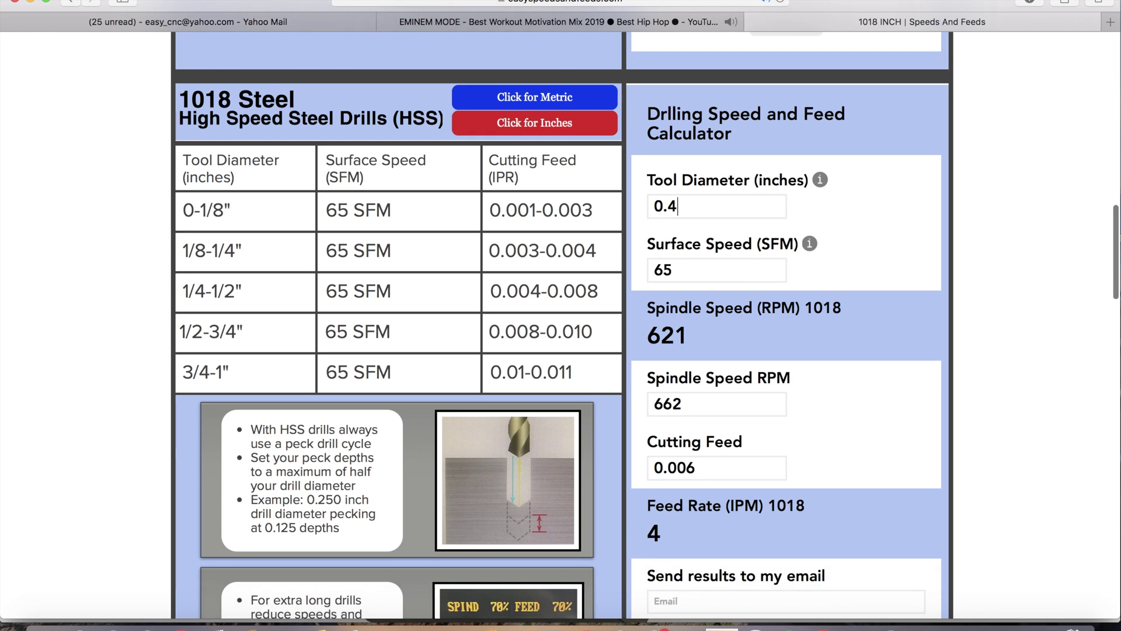
{"action": "key", "text": "Tab"}
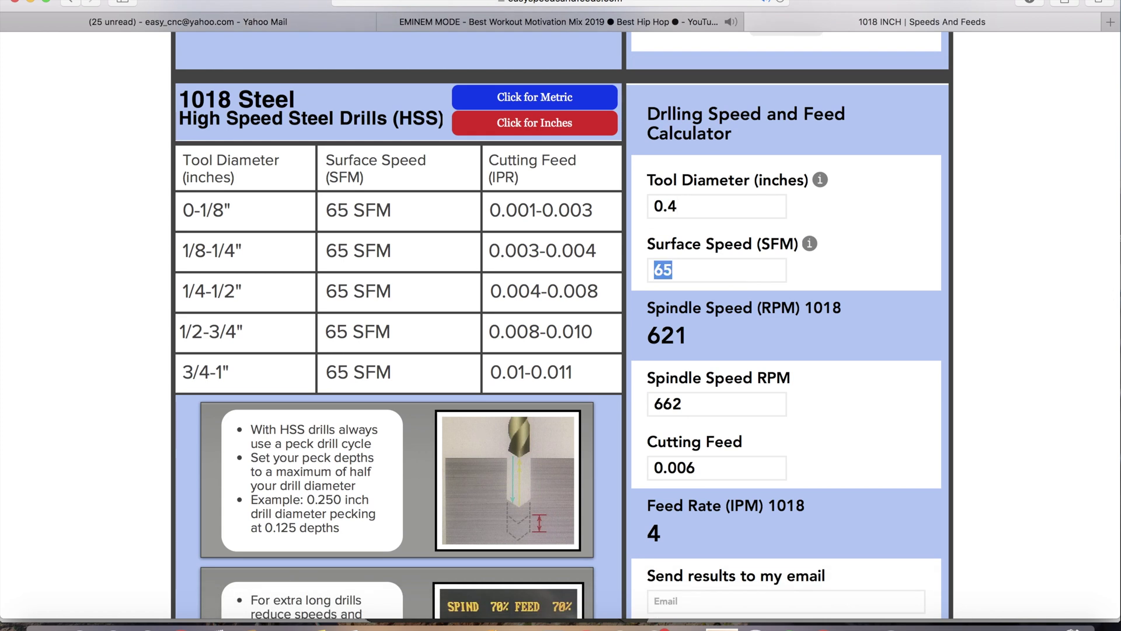
{"action": "key", "text": "Tab"}
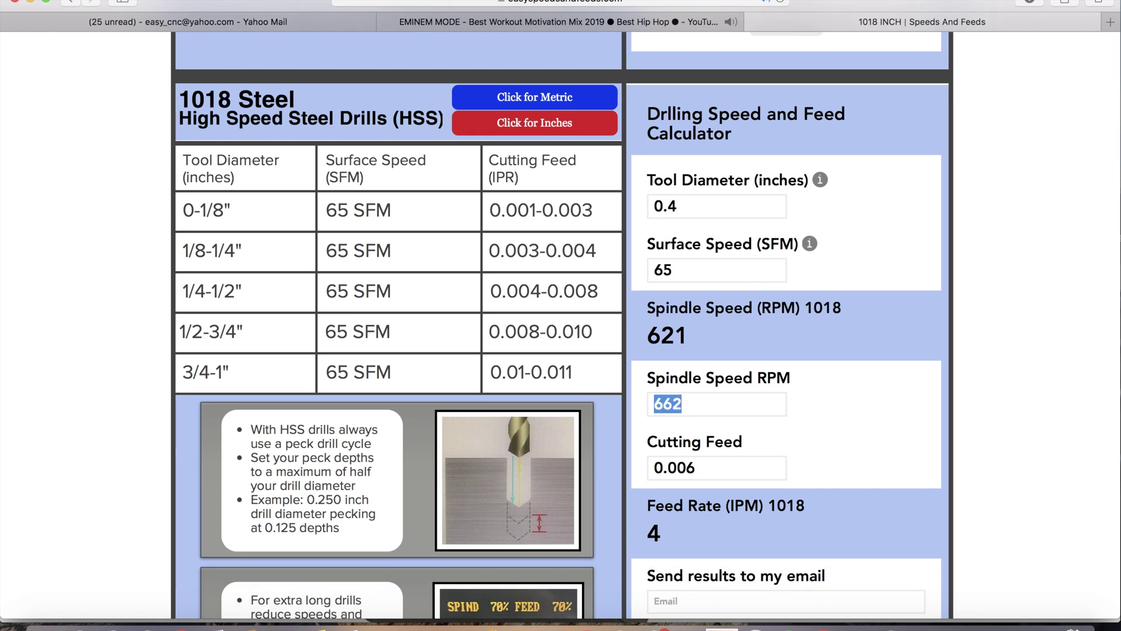
{"action": "type", "text": "621"}
{"action": "key", "text": "Tab"}
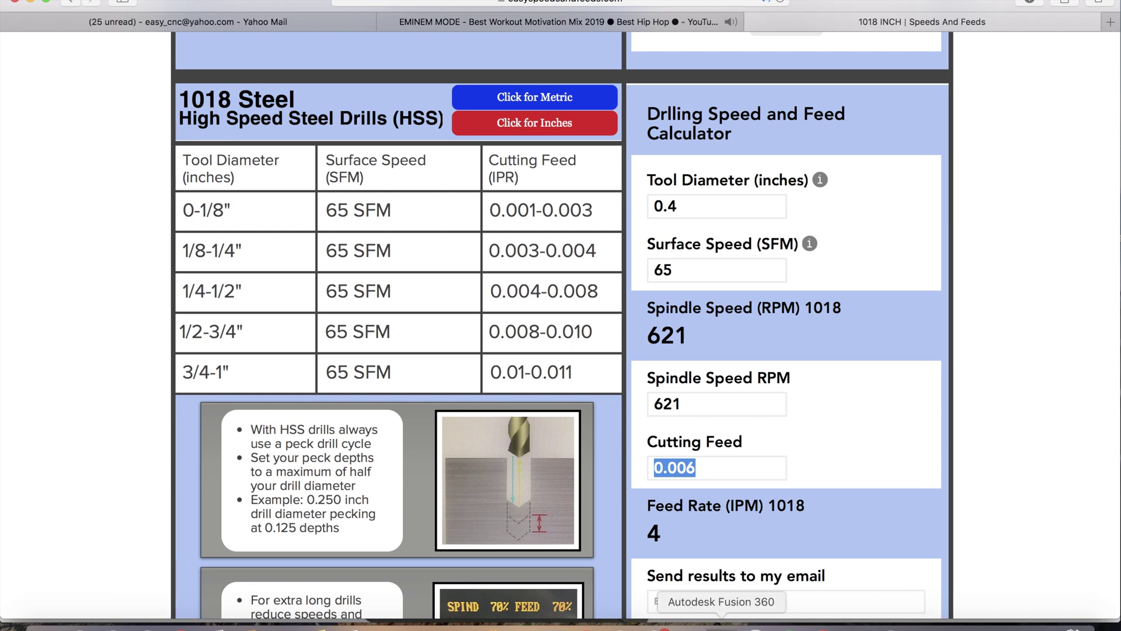
{"action": "left_click", "coordinate": [722, 628]}
Set Drill2 to 621 rpm with 4 in/min plunge and 40 in/min retract feedrates.
{"action": "left_click", "coordinate": [1062, 384]}
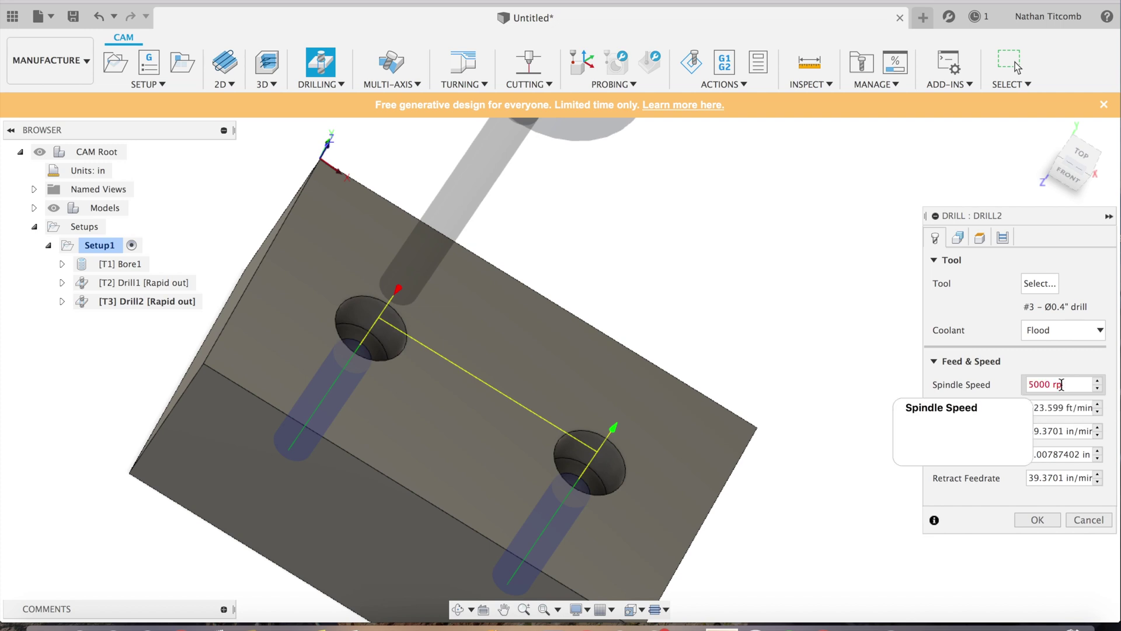
{"action": "key", "text": "BackSpace"}
{"action": "key", "text": "BackSpace"}
{"action": "key", "text": "BackSpace"}
{"action": "key", "text": "BackSpace"}
{"action": "key", "text": "BackSpace"}
{"action": "key", "text": "BackSpace"}
{"action": "key", "text": "BackSpace"}
{"action": "key", "text": "BackSpace"}
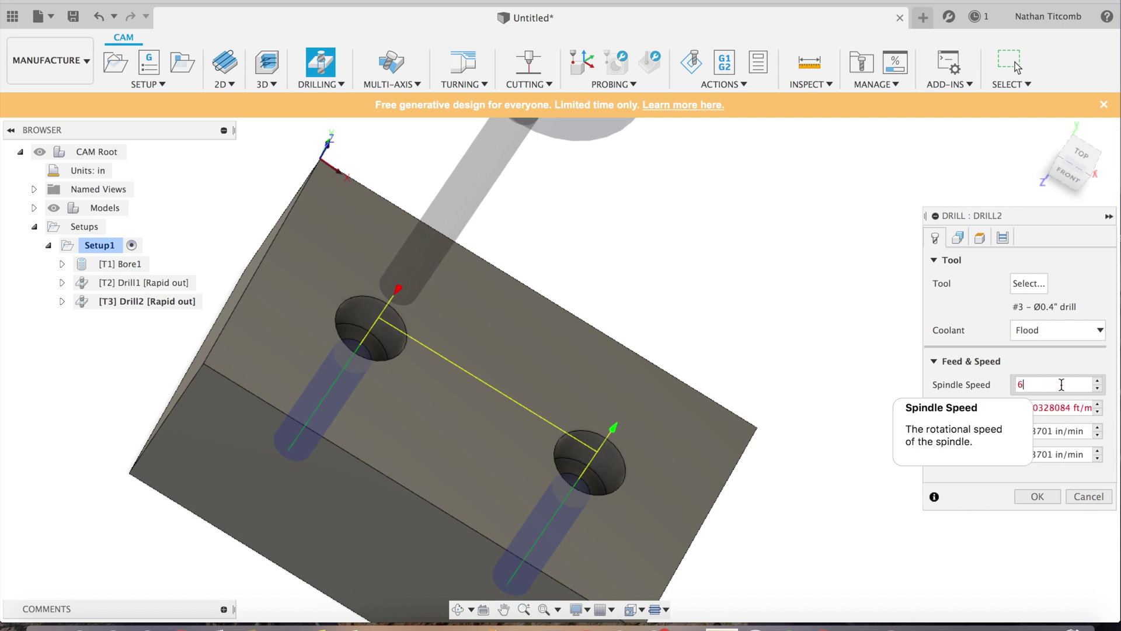
{"action": "type", "text": "621"}
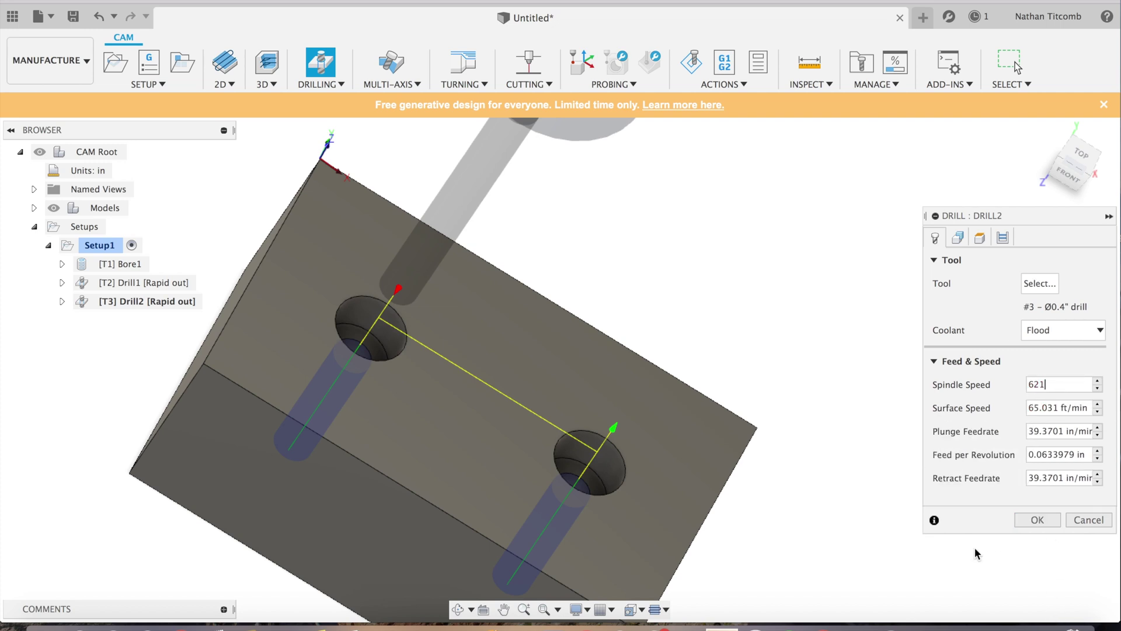
{"action": "key", "text": "Tab"}
{"action": "key", "text": "Tab"}
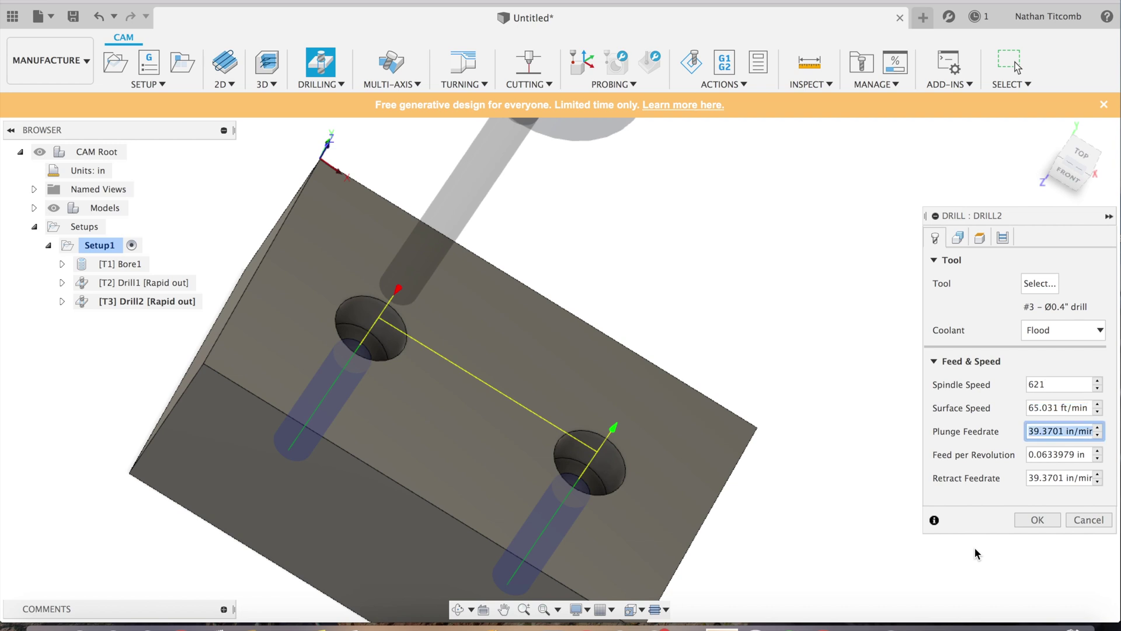
{"action": "type", "text": "4"}
{"action": "key", "text": "Tab"}
{"action": "key", "text": "Tab"}
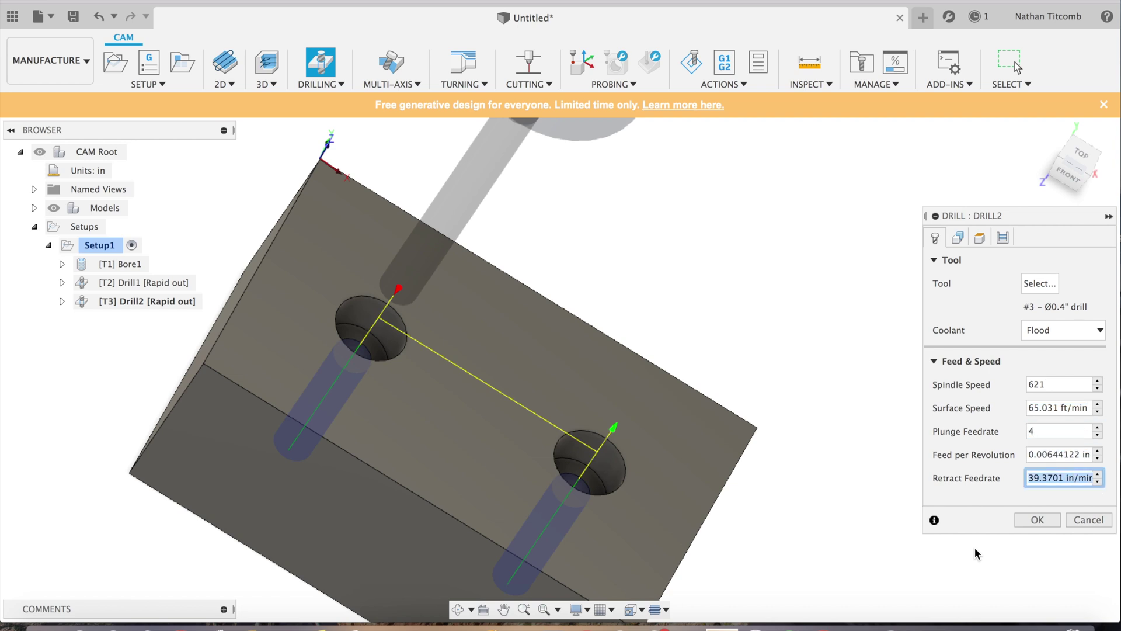
{"action": "type", "text": "40"}
{"action": "left_click", "coordinate": [995, 235]}
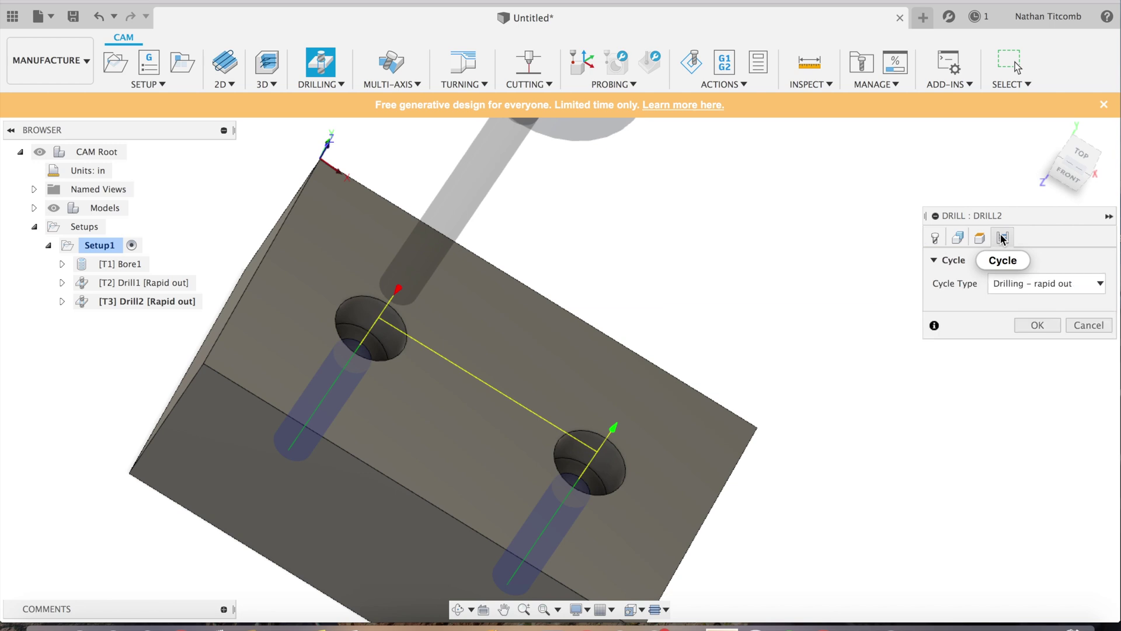
Make Drill2 a chip-breaking cycle with 0.05 in pecking depth and 0.2 in accumulated pecking.
{"action": "left_click", "coordinate": [1099, 284]}
{"action": "mouse_move", "coordinate": [1033, 338]}
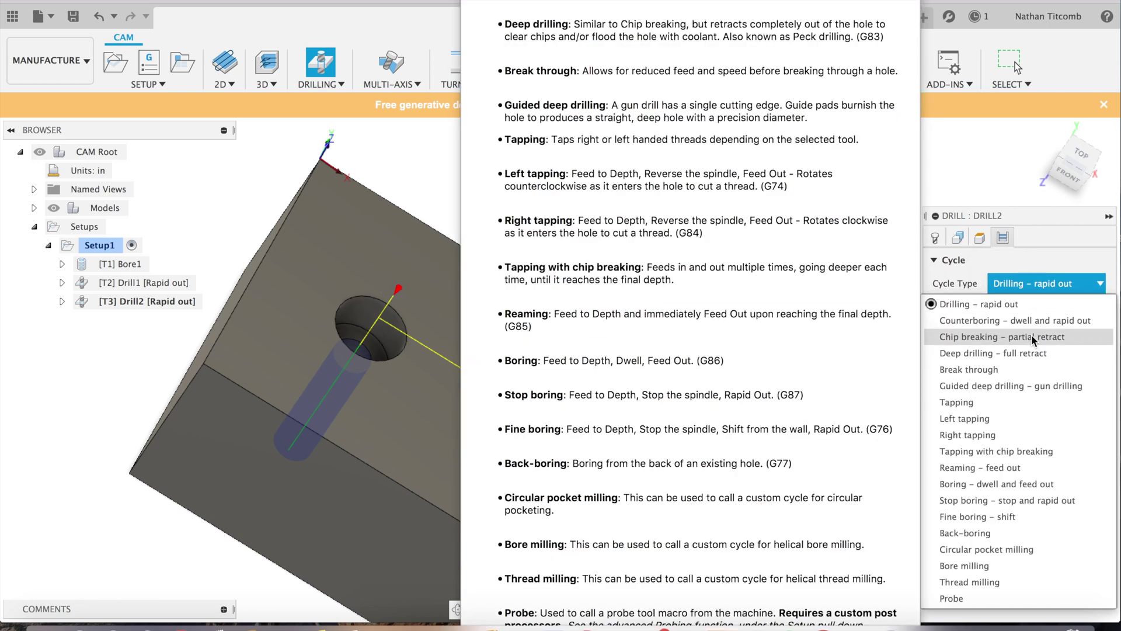
{"action": "left_click", "coordinate": [1032, 335]}
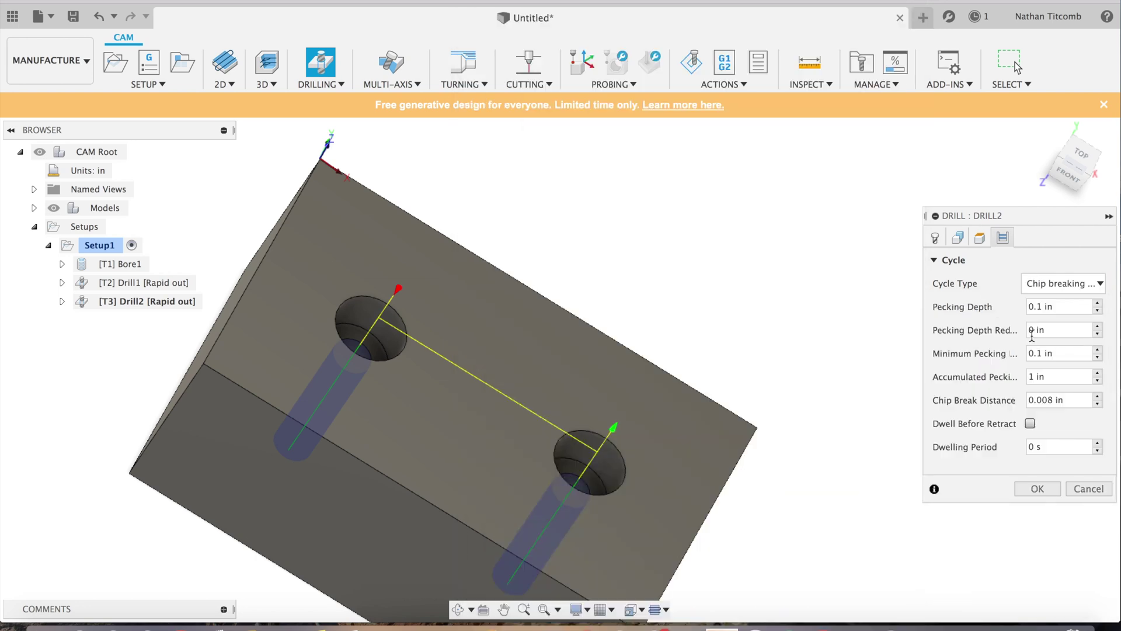
{"action": "left_click", "coordinate": [1074, 305]}
{"action": "triple_click", "coordinate": [1074, 305]}
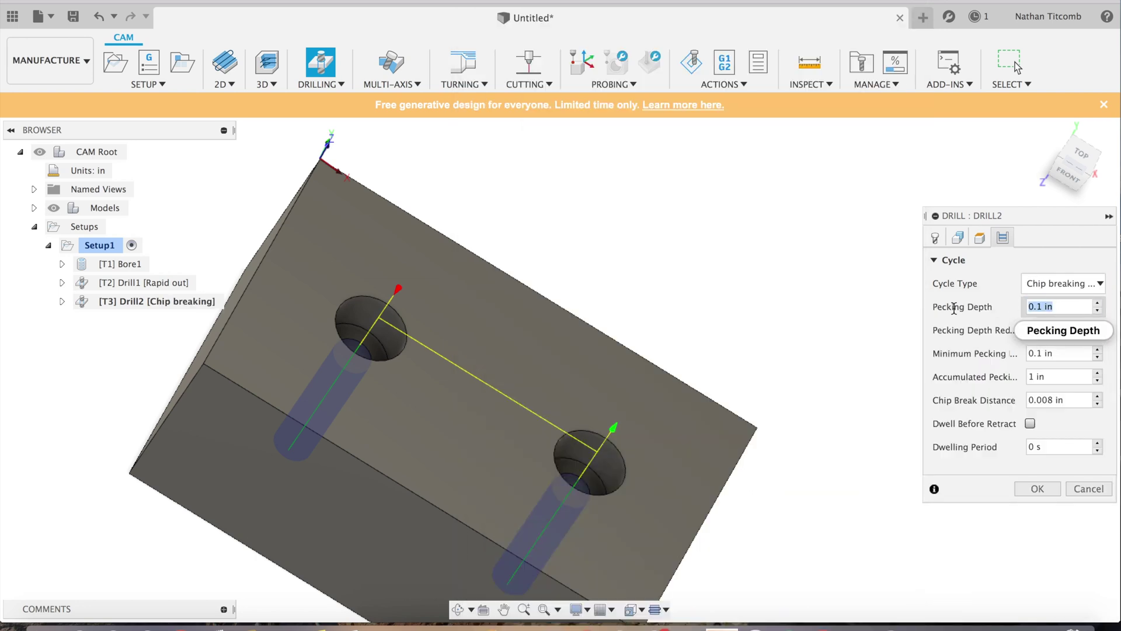
{"action": "type", "text": "0.05"}
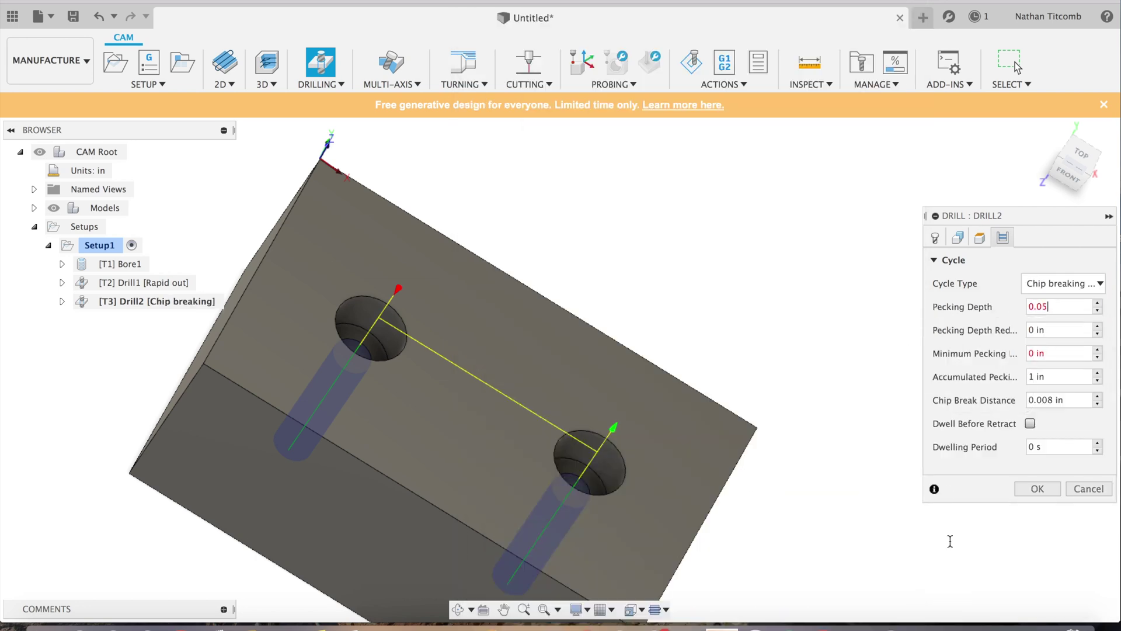
{"action": "key", "text": "Tab"}
{"action": "key", "text": "Tab"}
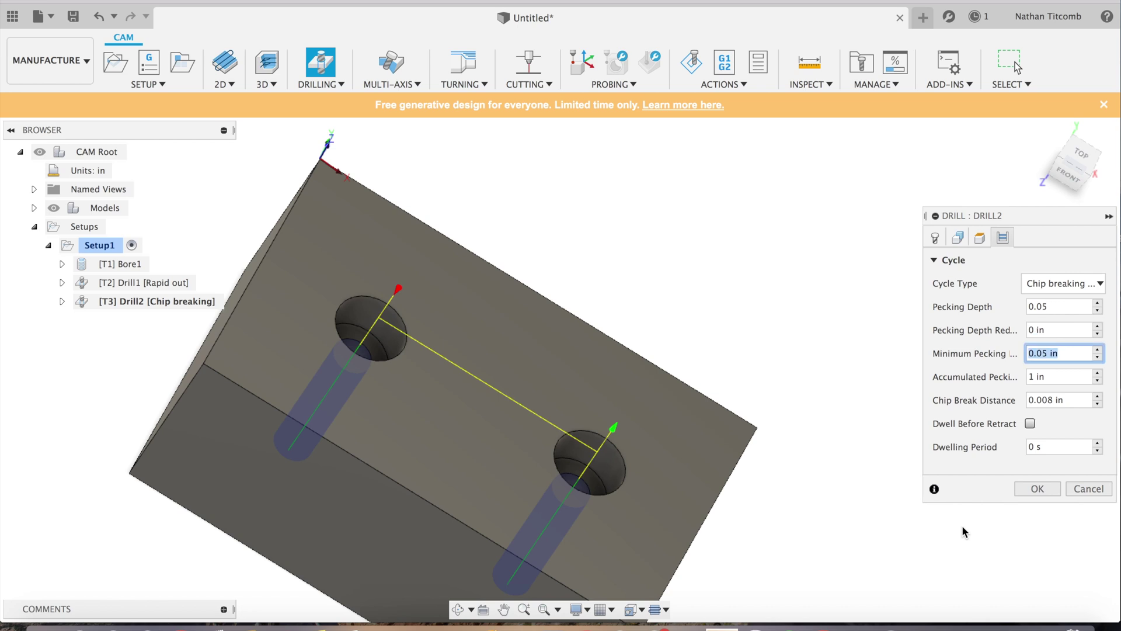
{"action": "key", "text": "Tab"}
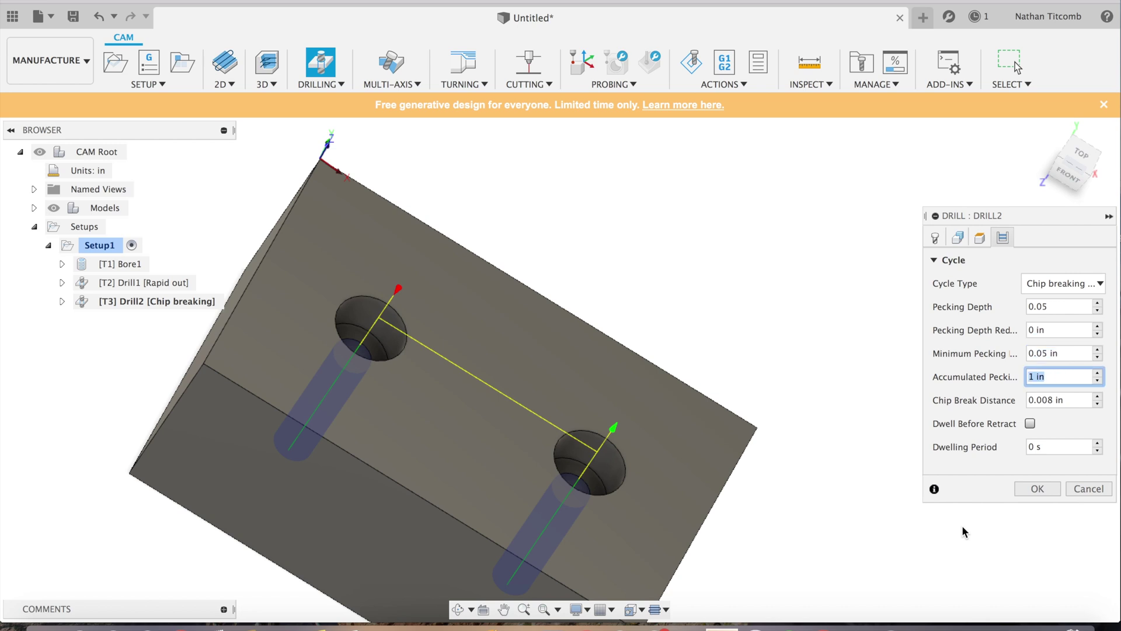
{"action": "type", "text": "0.2"}
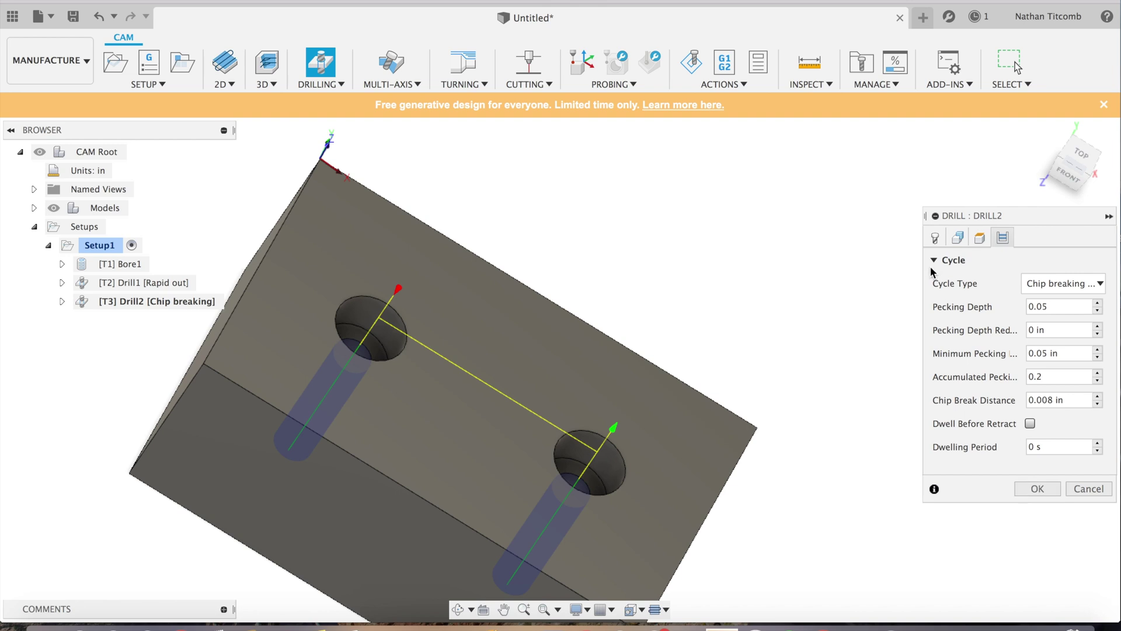
Review Drill2's tool, geometry and height settings, confirm it, and orbit the block.
{"action": "left_click", "coordinate": [935, 237]}
{"action": "left_click", "coordinate": [959, 238]}
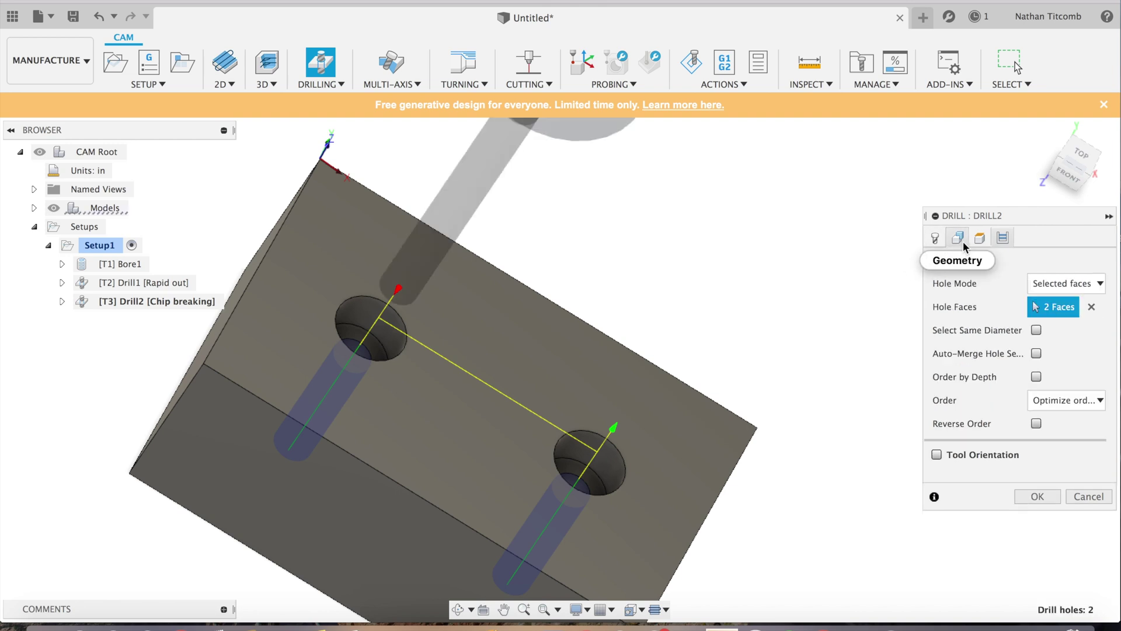
{"action": "left_click", "coordinate": [980, 238]}
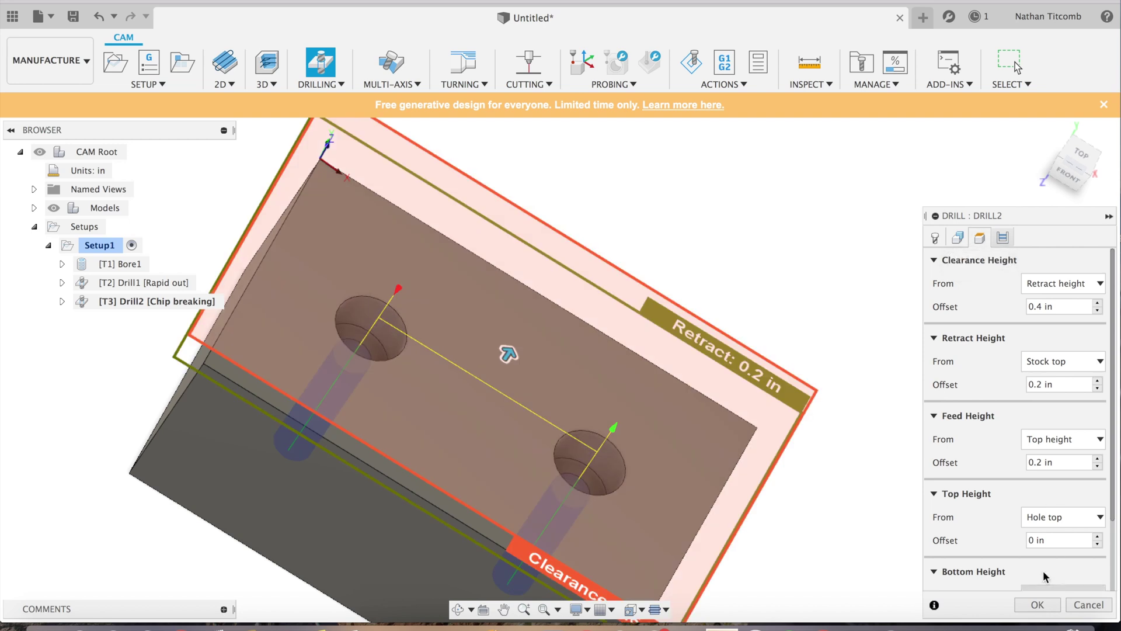
{"action": "scroll", "coordinate": [1043, 570], "scroll_direction": "down", "scroll_amount": 3}
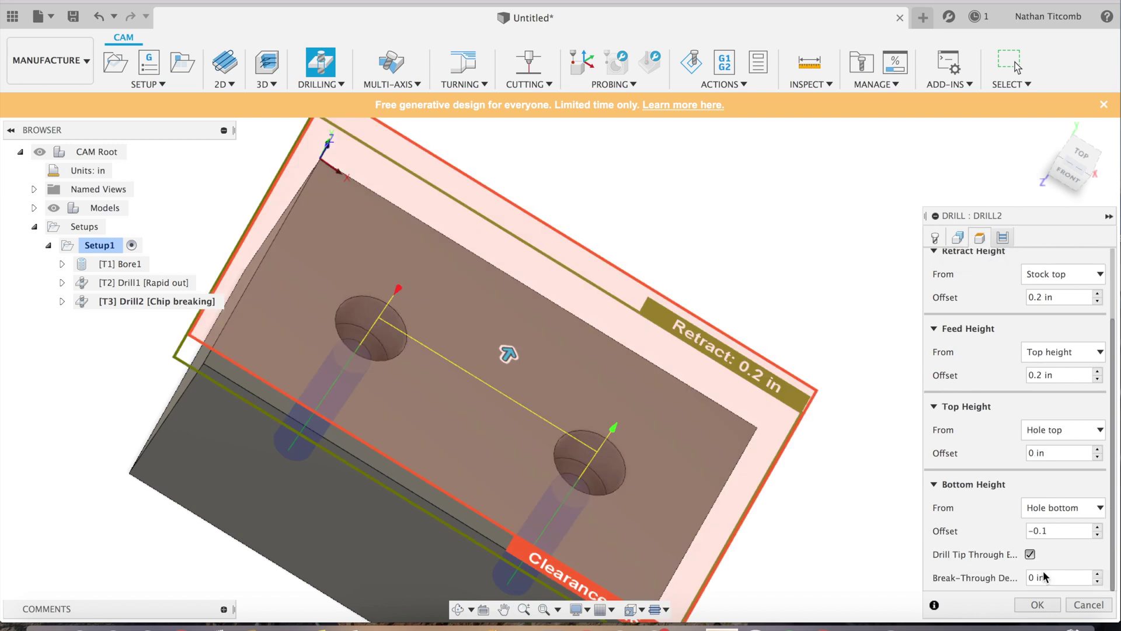
{"action": "left_click", "coordinate": [1038, 605]}
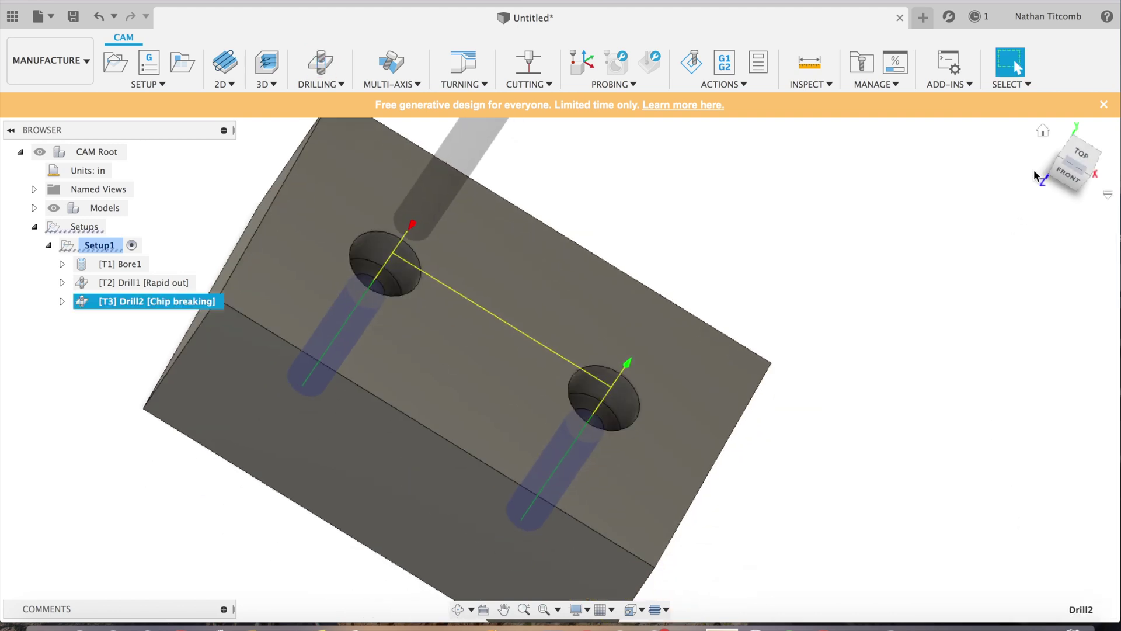
{"action": "mouse_move", "coordinate": [1072, 183]}
{"action": "left_mouse_down"}
{"action": "mouse_move", "coordinate": [1104, 131]}
{"action": "mouse_move", "coordinate": [1065, 186]}
{"action": "left_mouse_up"}
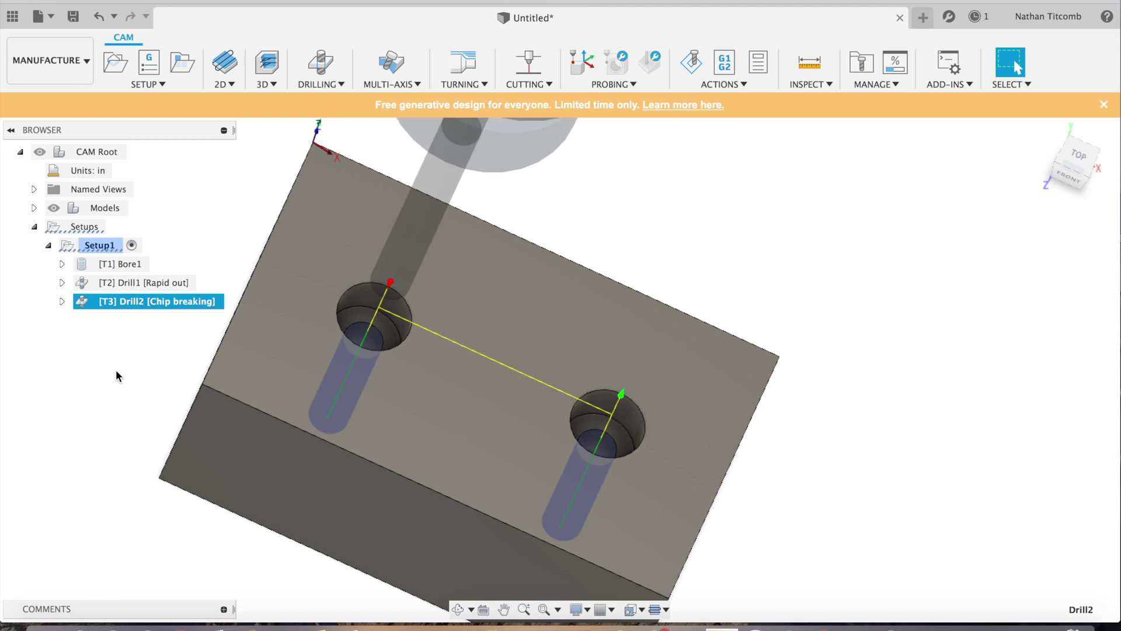
Start a 2D Chamfer operation and select the lower-right and upper-left hole edges.
{"action": "left_click", "coordinate": [224, 82]}
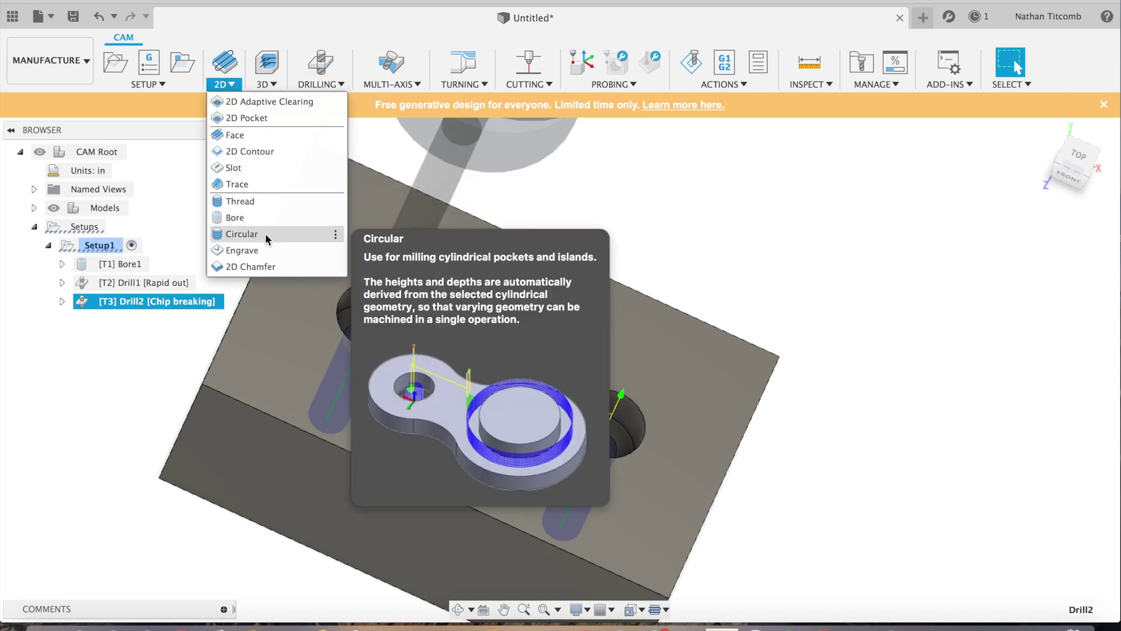
{"action": "key", "text": "Escape"}
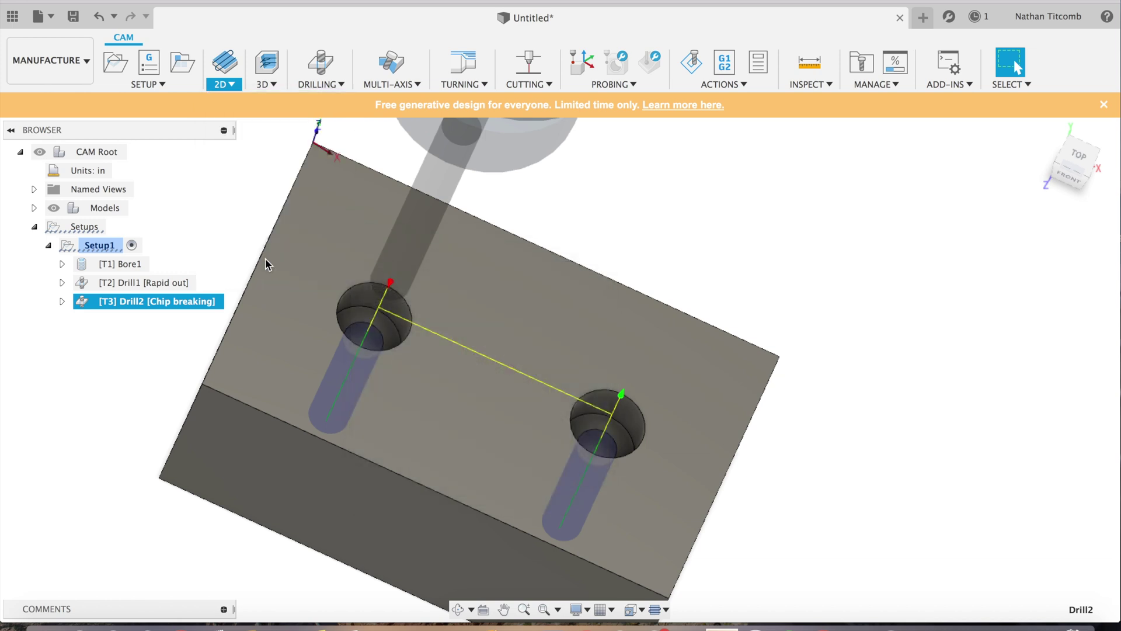
{"action": "left_click", "coordinate": [641, 422]}
{"action": "left_click", "coordinate": [411, 317]}
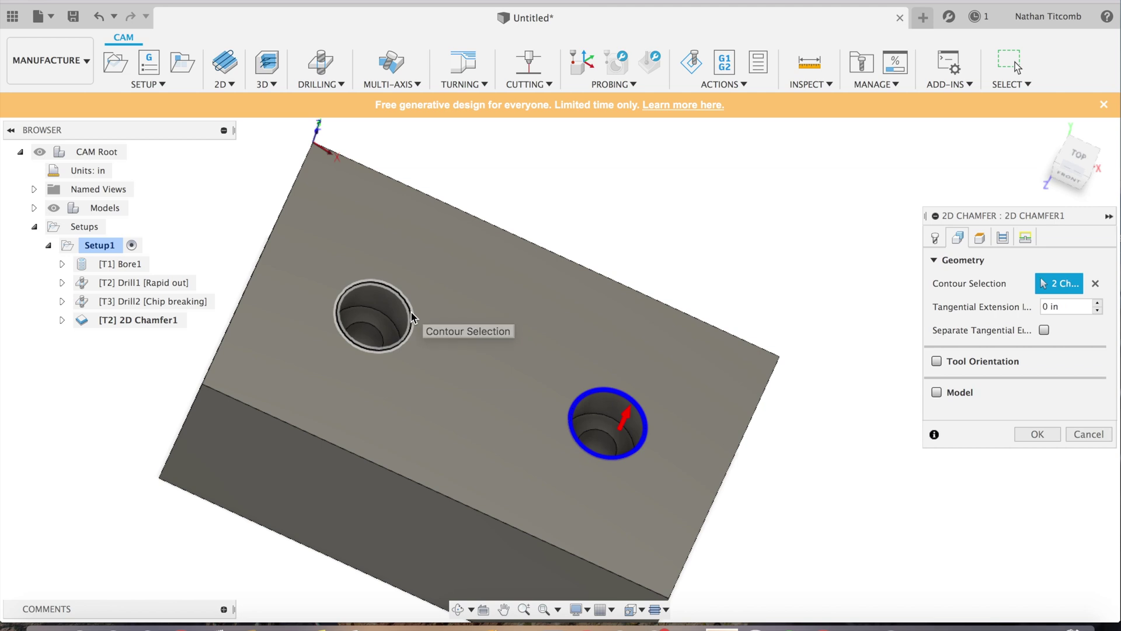
{"action": "left_click", "coordinate": [936, 238]}
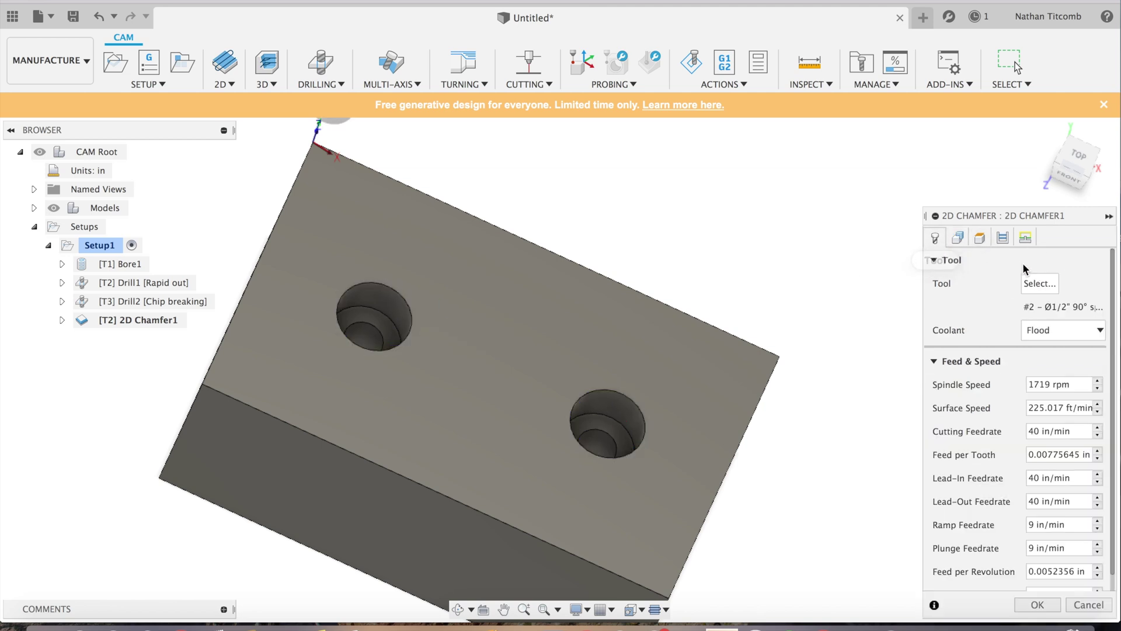
Create a new chamfer mill tool in the Untitled tool library.
{"action": "left_click", "coordinate": [1040, 284]}
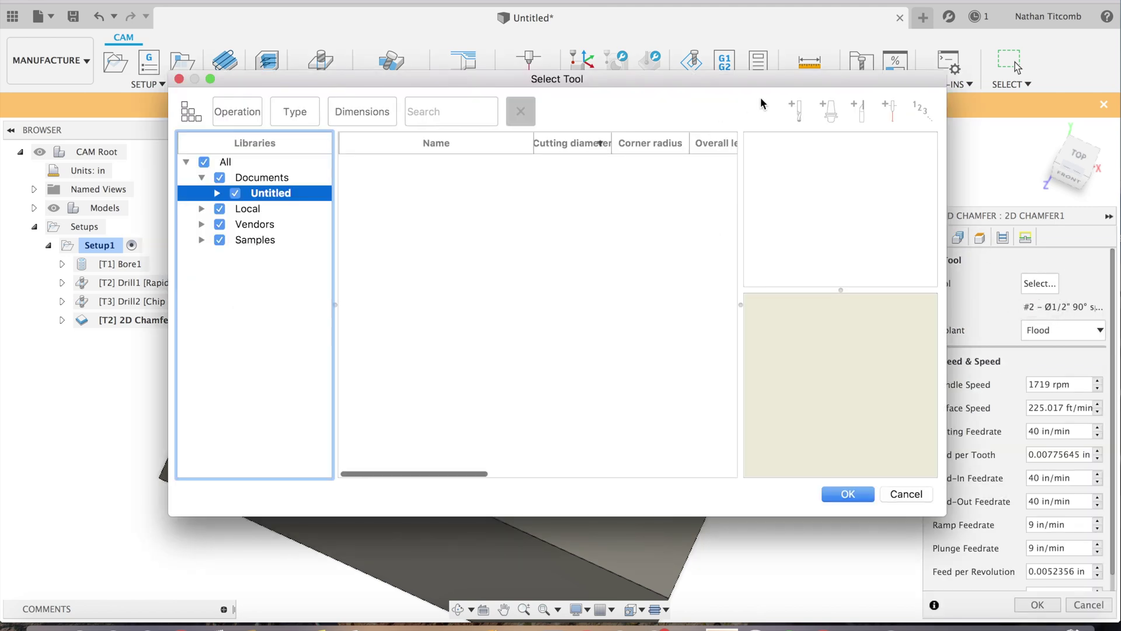
{"action": "left_click", "coordinate": [799, 108]}
{"action": "left_click", "coordinate": [300, 180]}
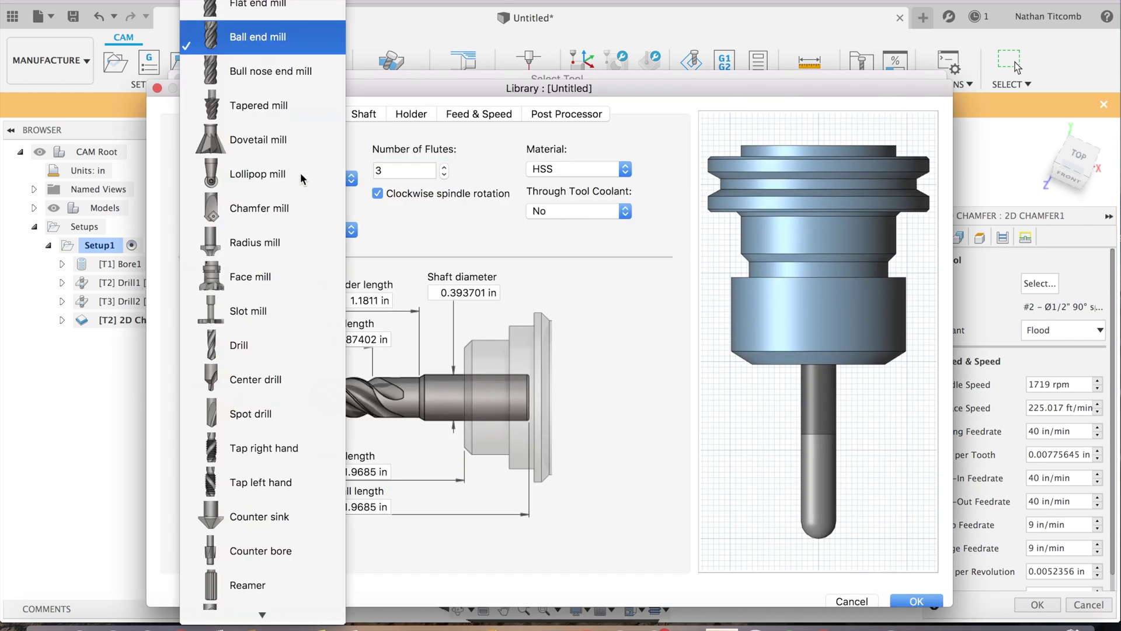
{"action": "scroll", "coordinate": [303, 447], "scroll_direction": "down", "scroll_amount": 3}
{"action": "scroll", "coordinate": [303, 446], "scroll_direction": "up", "scroll_amount": 3}
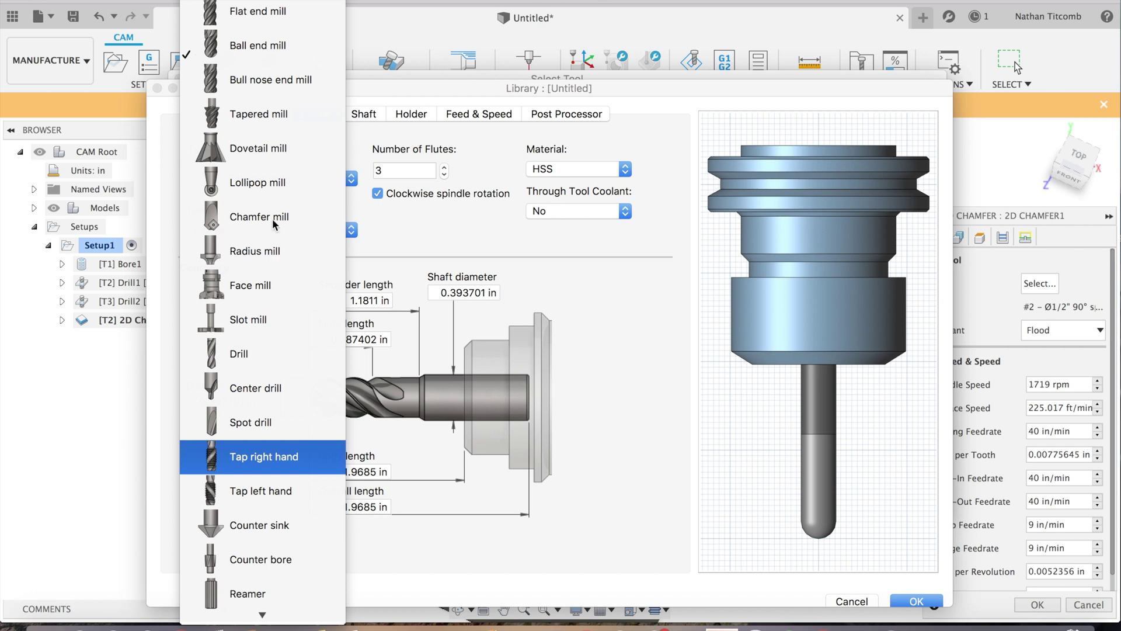
{"action": "left_click", "coordinate": [272, 215]}
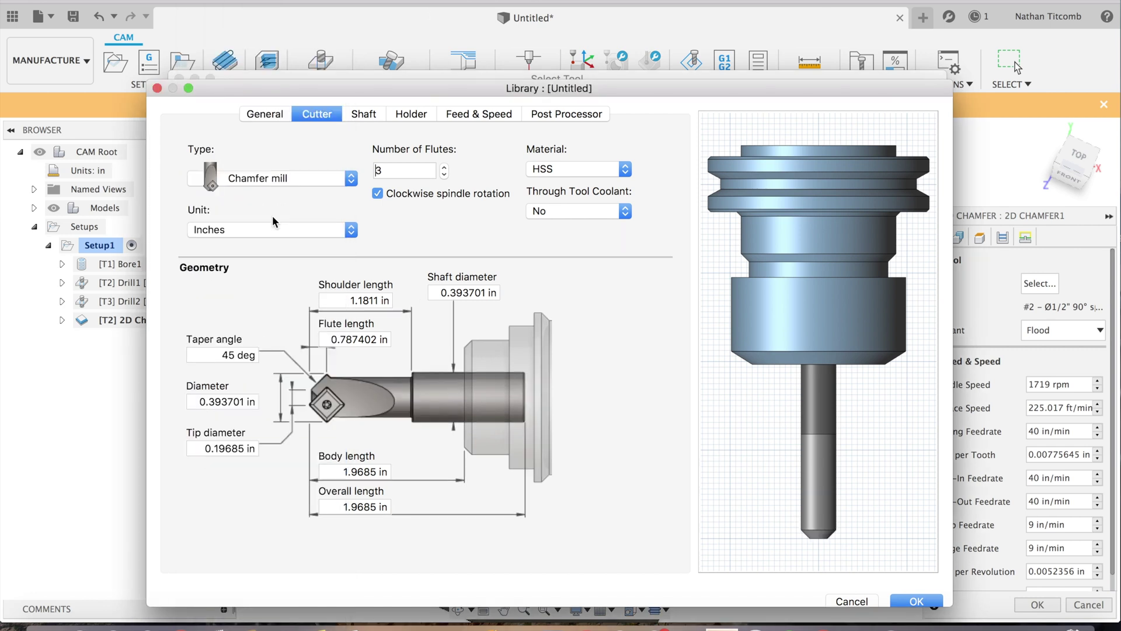
Give the chamfer mill diameter 0.25, shoulder length 1 and tip diameter 0.005.
{"action": "triple_click", "coordinate": [200, 399]}
{"action": "type", "text": "0"}
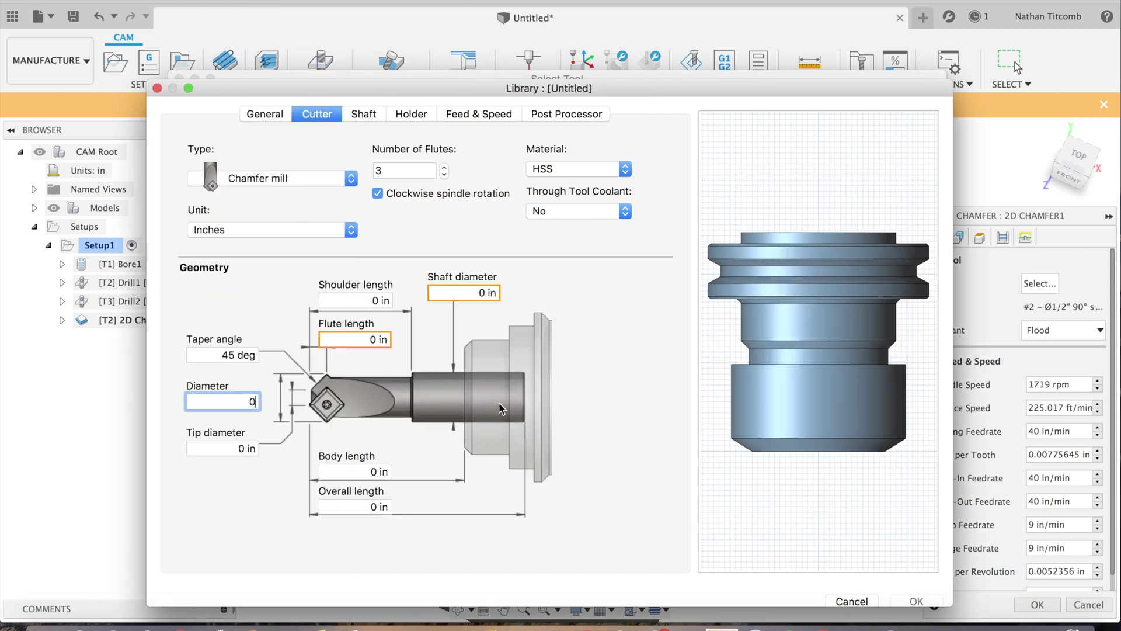
{"action": "type", "text": ".25"}
{"action": "key", "text": "Tab"}
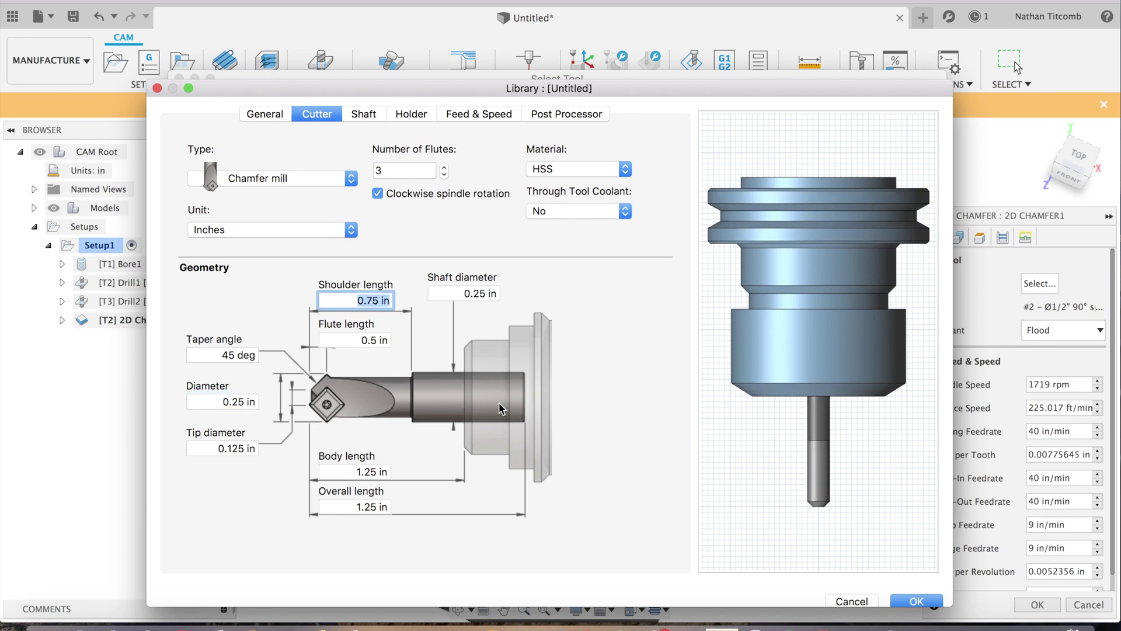
{"action": "type", "text": "0.005"}
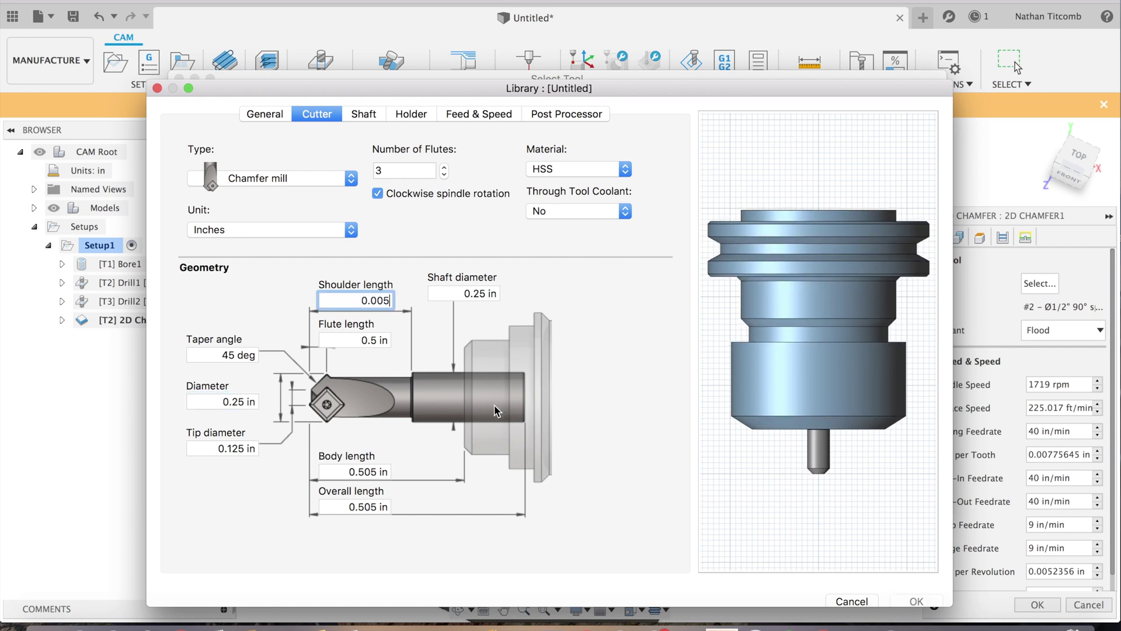
{"action": "key", "text": "BackSpace"}
{"action": "key", "text": "BackSpace"}
{"action": "key", "text": "BackSpace"}
{"action": "key", "text": "BackSpace"}
{"action": "key", "text": "BackSpace"}
{"action": "type", "text": "1"}
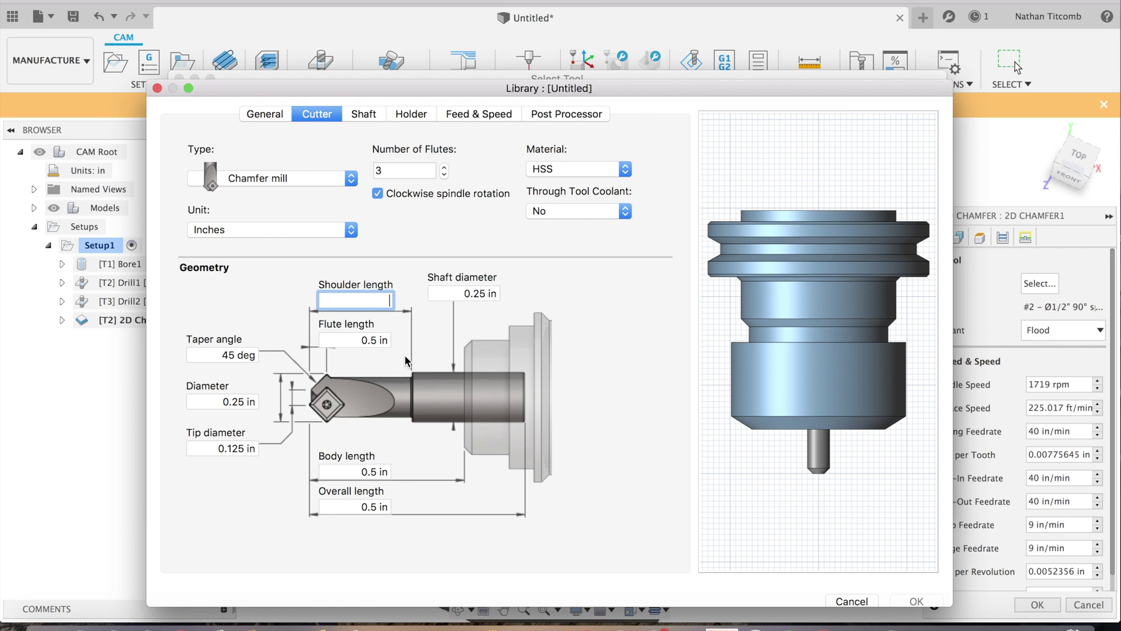
{"action": "left_click", "coordinate": [207, 449]}
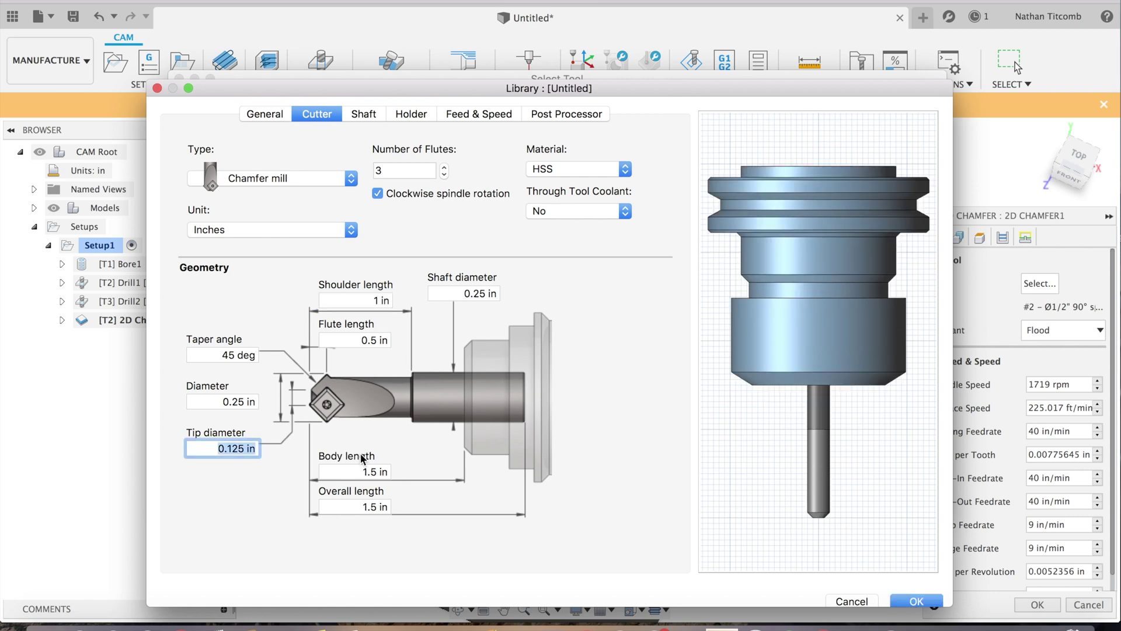
{"action": "type", "text": "0.005"}
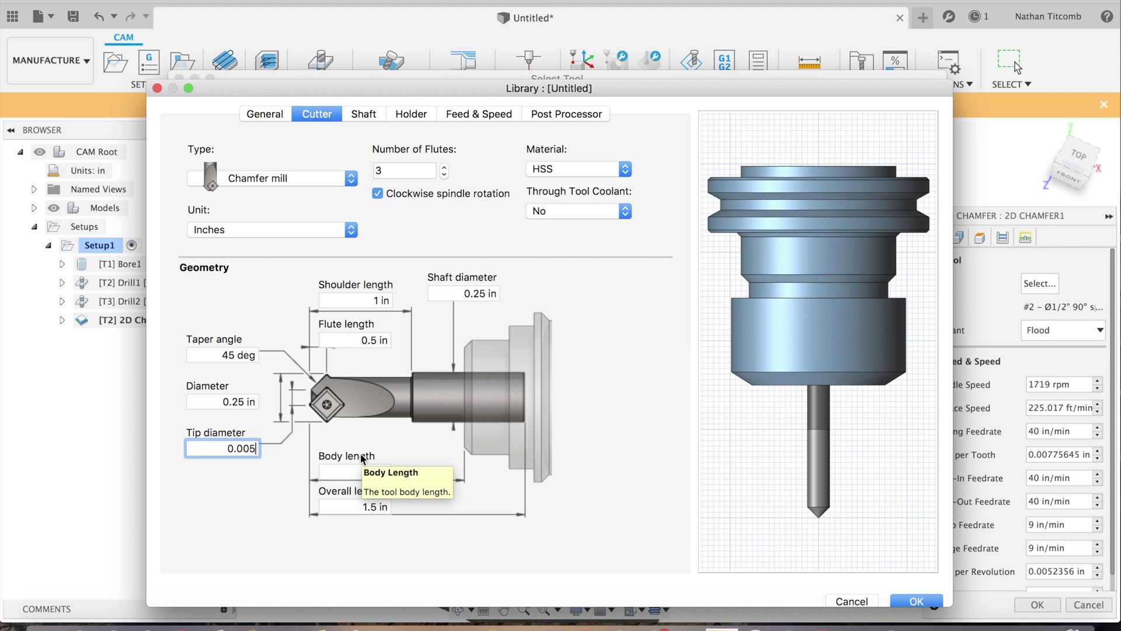
Save the chamfer mill as tool T4 and assign it to the 2D Chamfer operation.
{"action": "left_click", "coordinate": [559, 112]}
{"action": "left_click", "coordinate": [916, 602]}
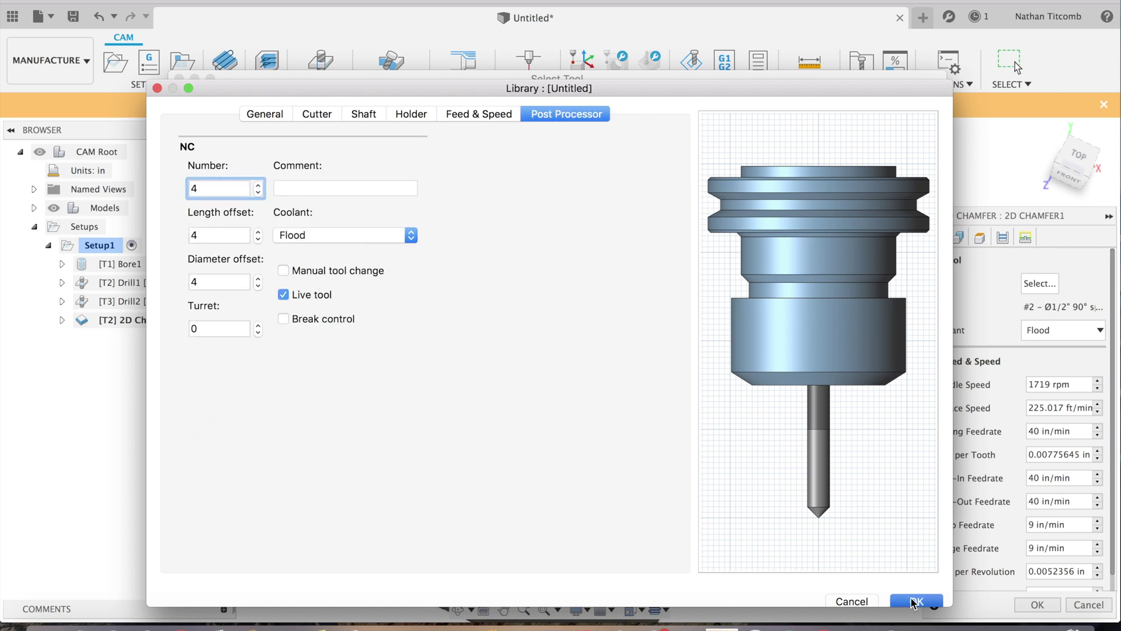
{"action": "left_click", "coordinate": [859, 493]}
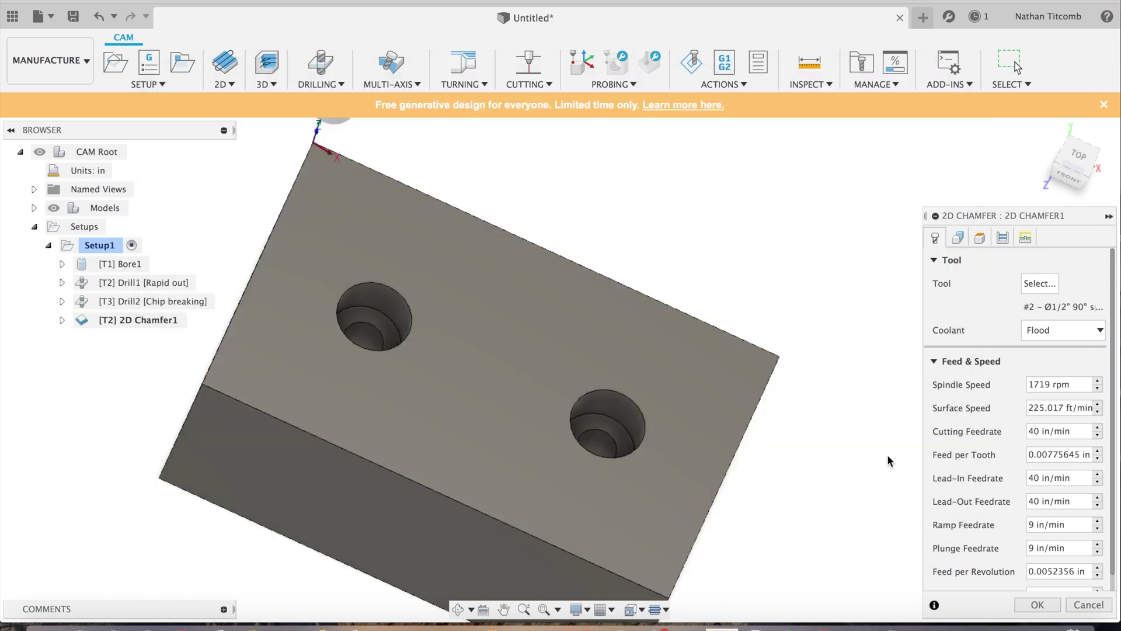
{"action": "left_click", "coordinate": [960, 237]}
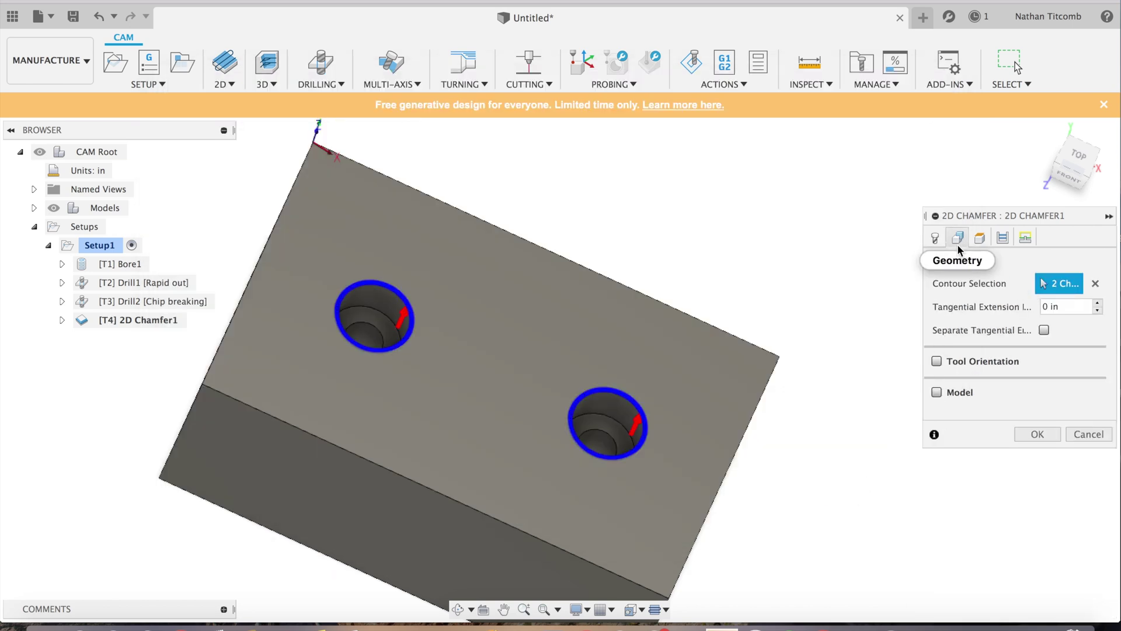
{"action": "left_click", "coordinate": [935, 238]}
Enter a 0.25 in tool diameter in Safari's milling calculator.
{"action": "left_click", "coordinate": [146, 626]}
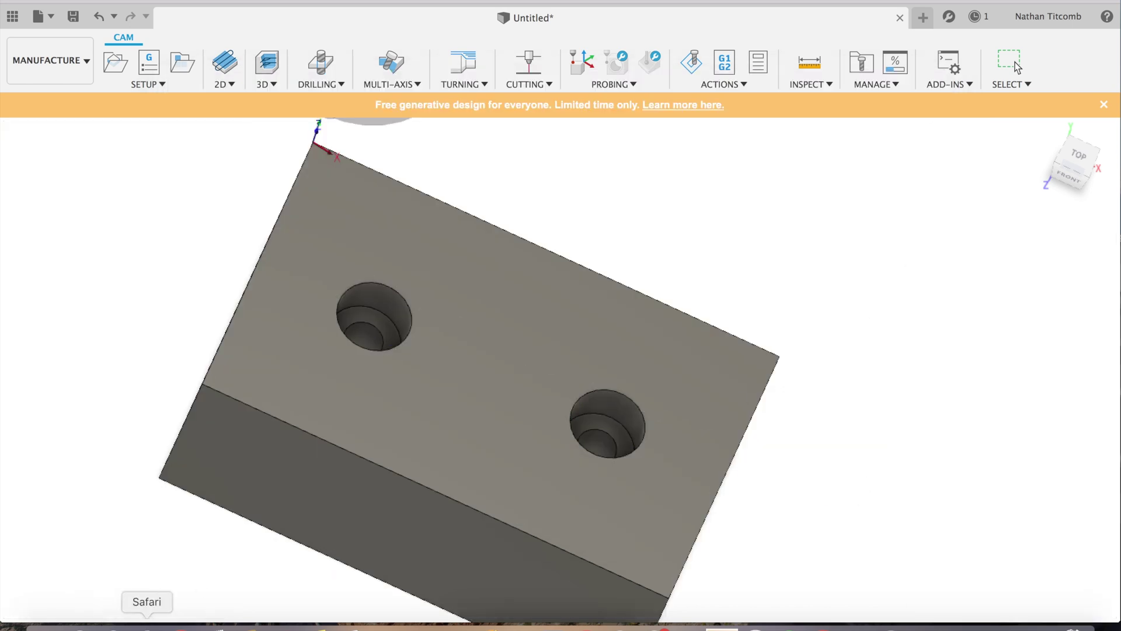
{"action": "scroll", "coordinate": [373, 392], "scroll_direction": "up", "scroll_amount": 10}
{"action": "scroll", "coordinate": [372, 391], "scroll_direction": "up", "scroll_amount": 3}
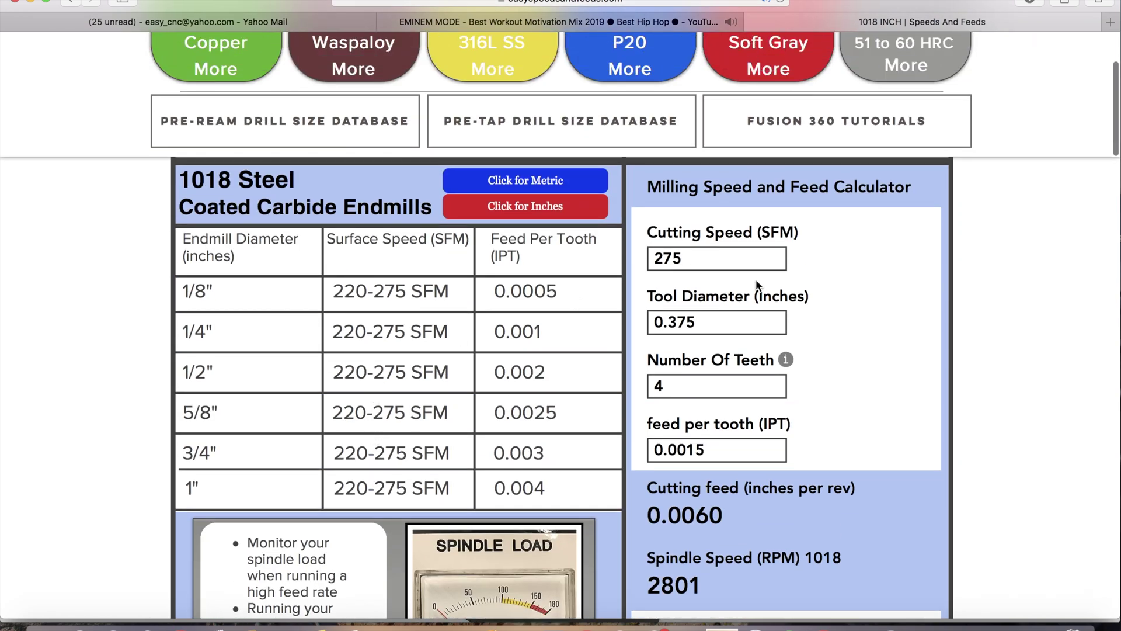
{"action": "left_click_drag", "start_coordinate": [731, 320], "coordinate": [578, 320]}
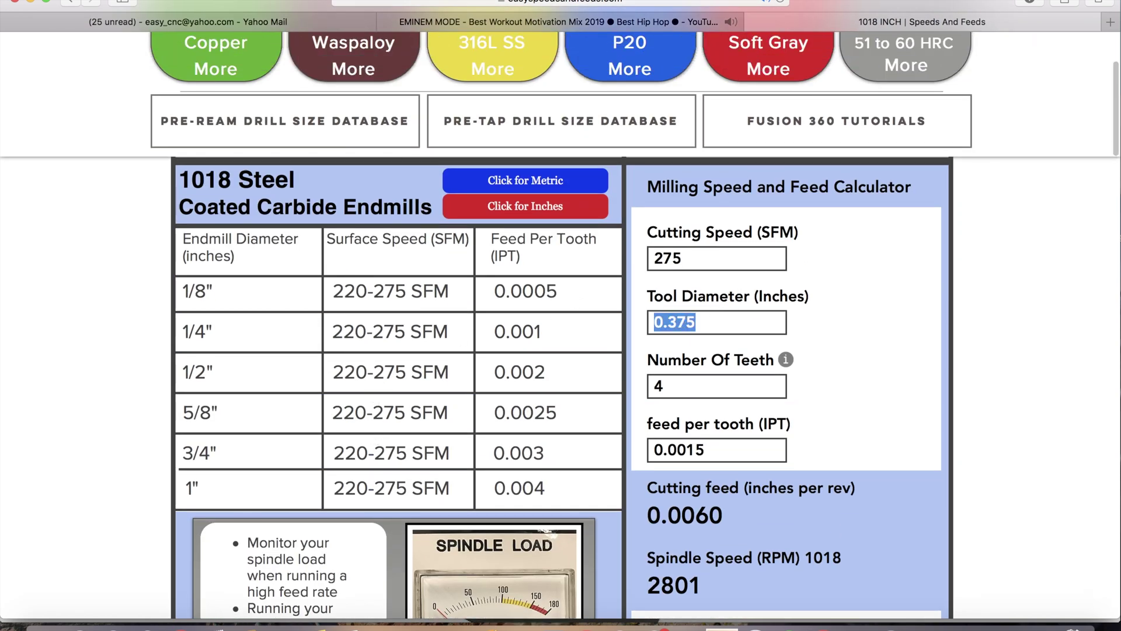
{"action": "type", "text": "0.25"}
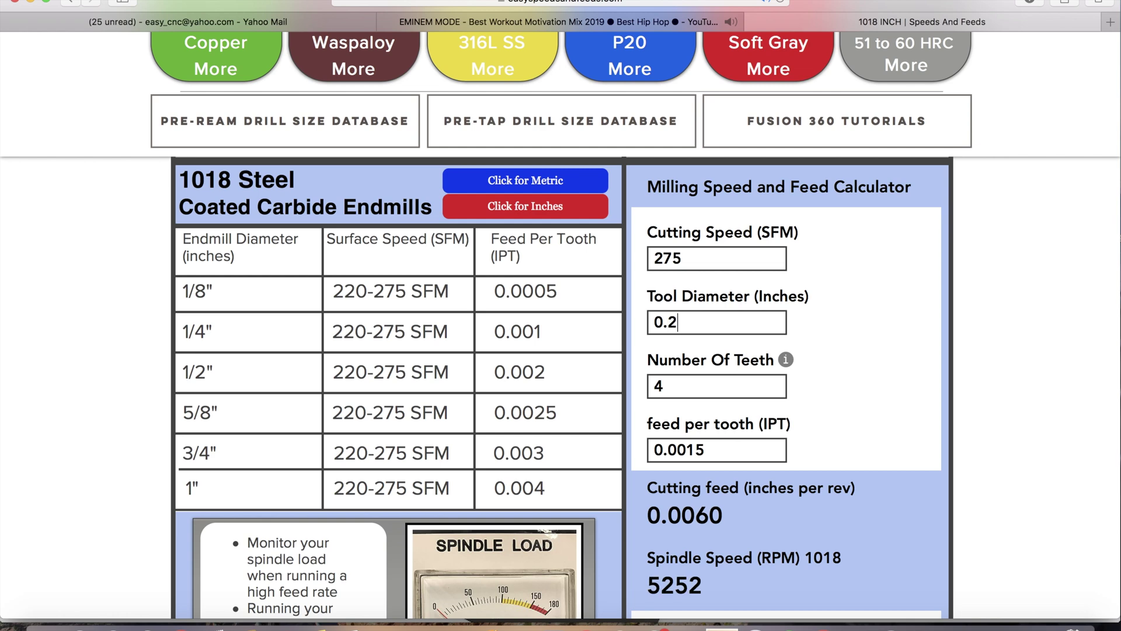
{"action": "scroll", "coordinate": [640, 347], "scroll_direction": "down", "scroll_amount": 4}
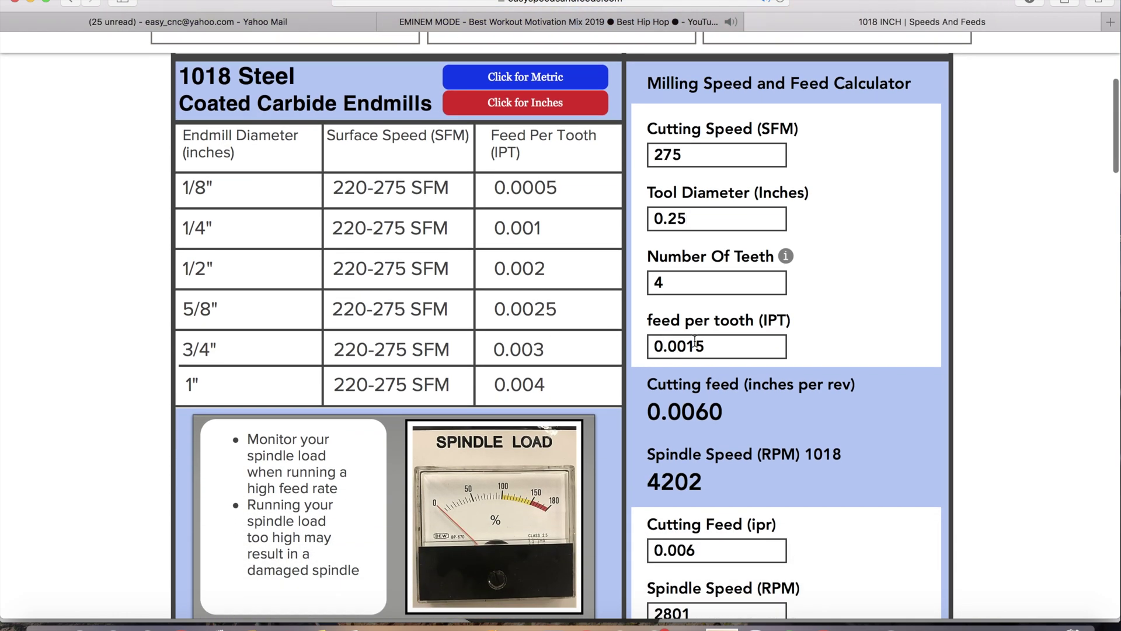
Set feed per tooth 0.001, cutting feed 0.004 and spindle speed 4202, giving 16.81 IPM.
{"action": "key", "text": "BackSpace"}
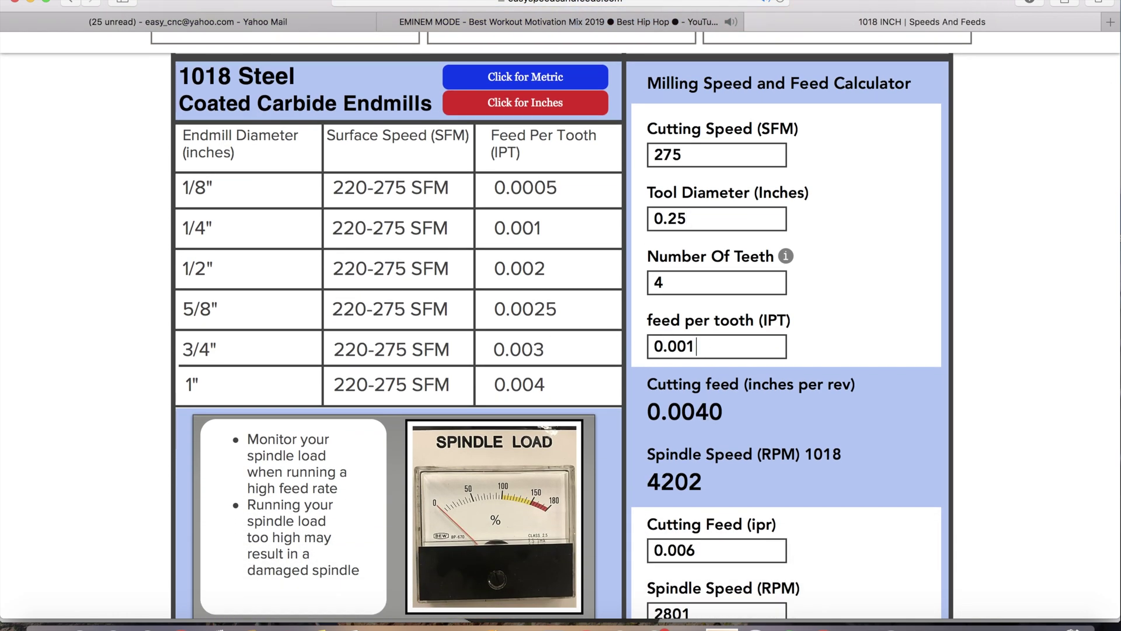
{"action": "scroll", "coordinate": [723, 392], "scroll_direction": "down", "scroll_amount": 4}
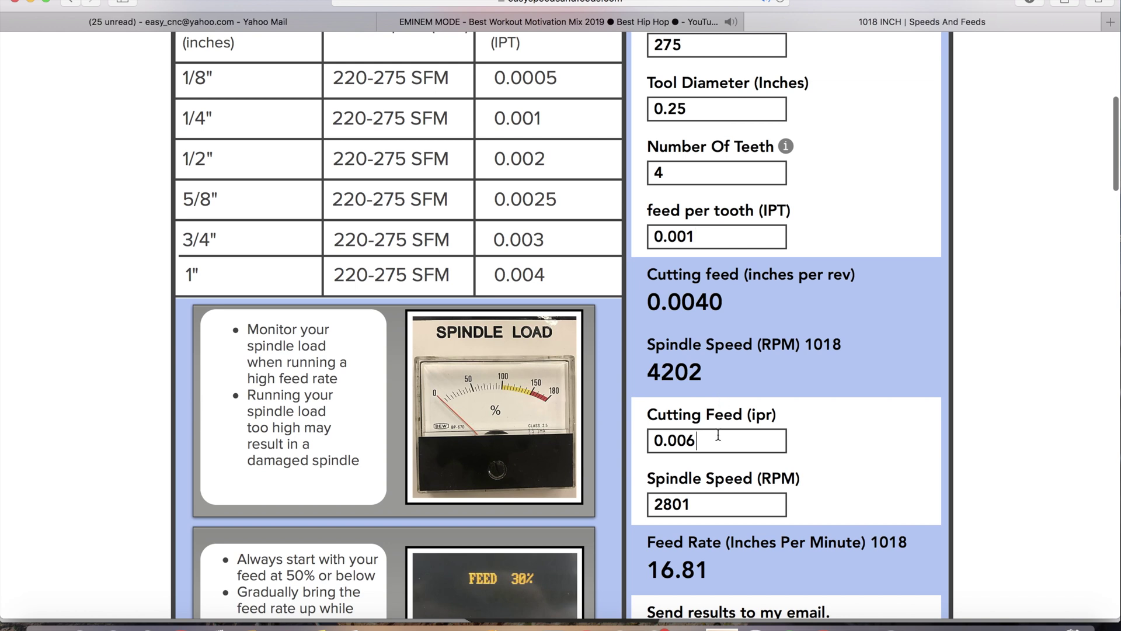
{"action": "key", "text": "BackSpace"}
{"action": "type", "text": "4"}
{"action": "scroll", "coordinate": [718, 436], "scroll_direction": "down", "scroll_amount": 2}
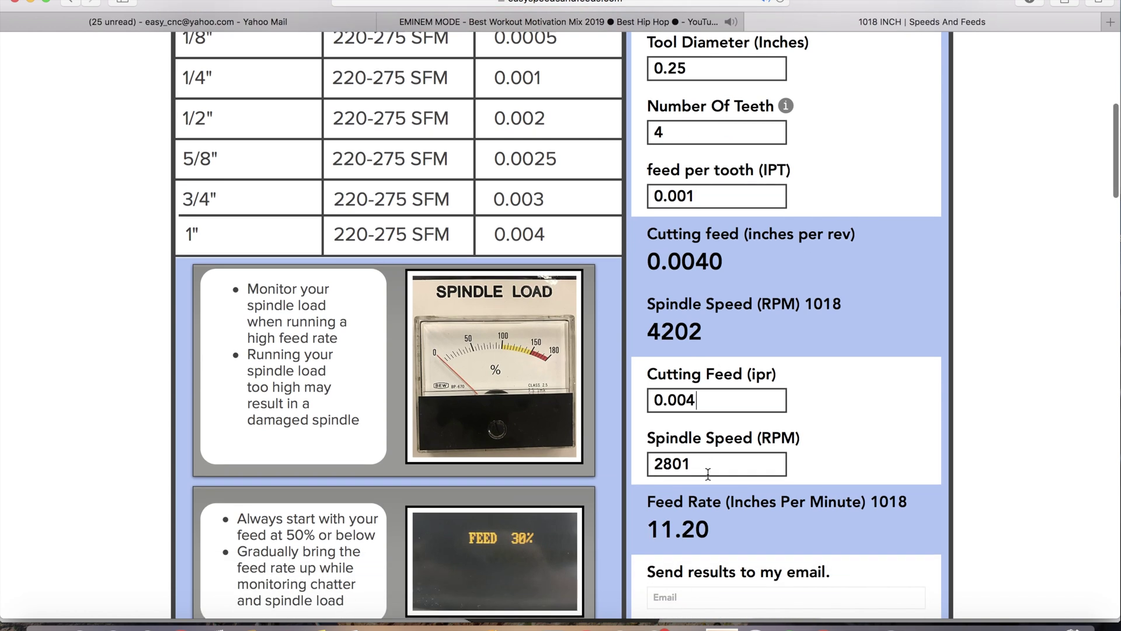
{"action": "left_click", "coordinate": [708, 474]}
{"action": "type", "text": "4"}
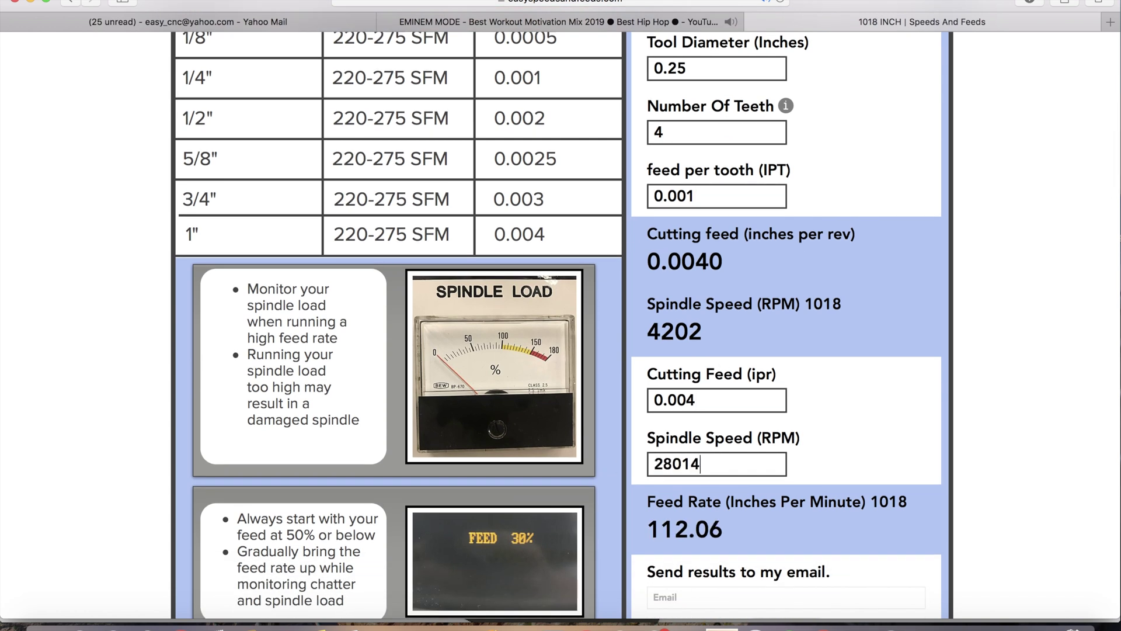
{"action": "type", "text": "202"}
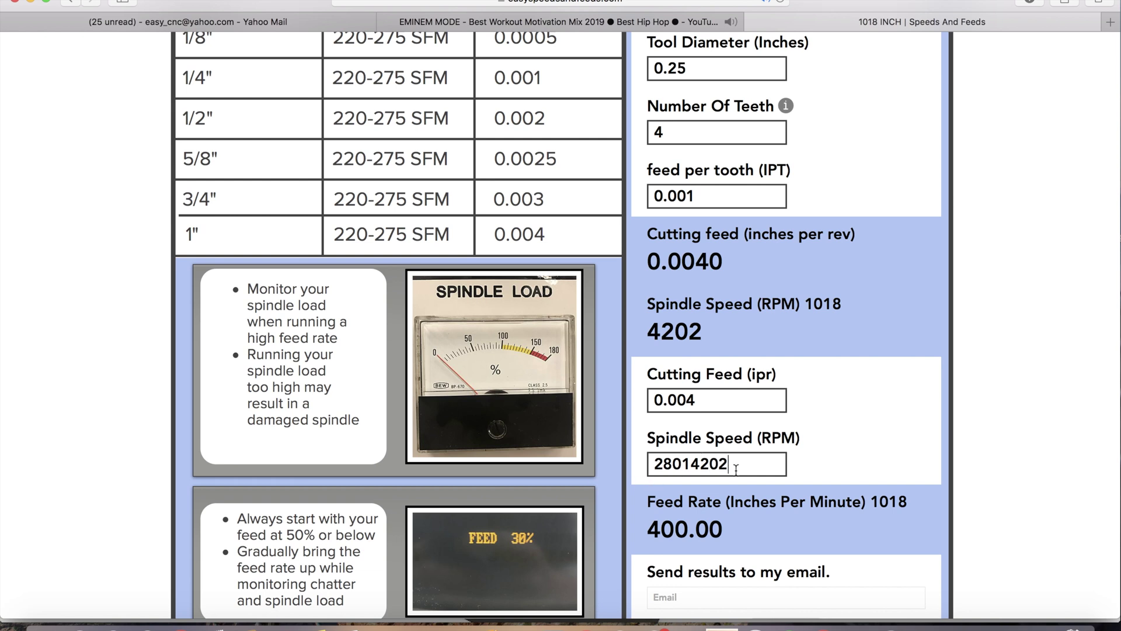
{"action": "left_click_drag", "start_coordinate": [743, 465], "coordinate": [639, 466]}
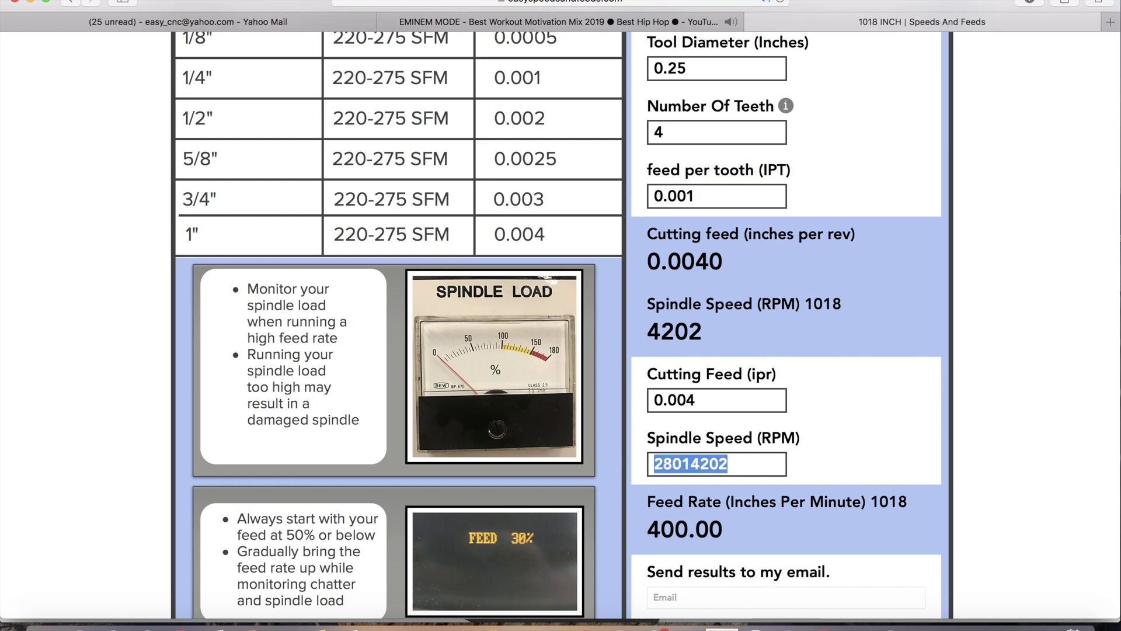
{"action": "type", "text": "4202"}
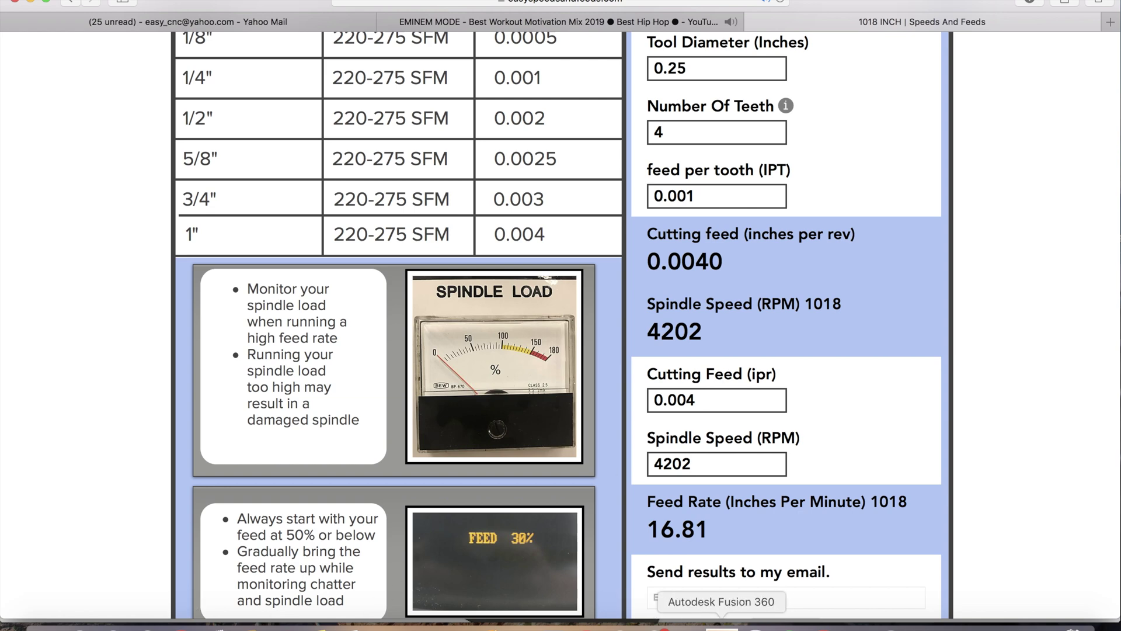
{"action": "left_click", "coordinate": [723, 627]}
Run the 2D Chamfer at 4202 rpm, 16 in/min feeds, 10 in/min plunge and generate it.
{"action": "left_click_drag", "start_coordinate": [1071, 385], "coordinate": [957, 388]}
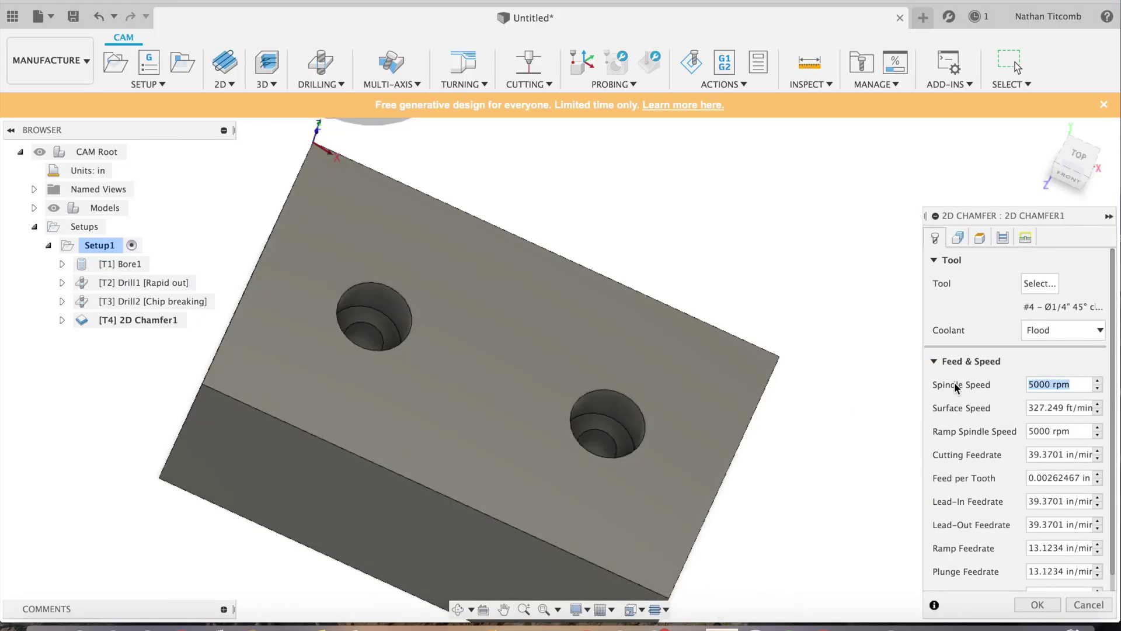
{"action": "type", "text": "4202"}
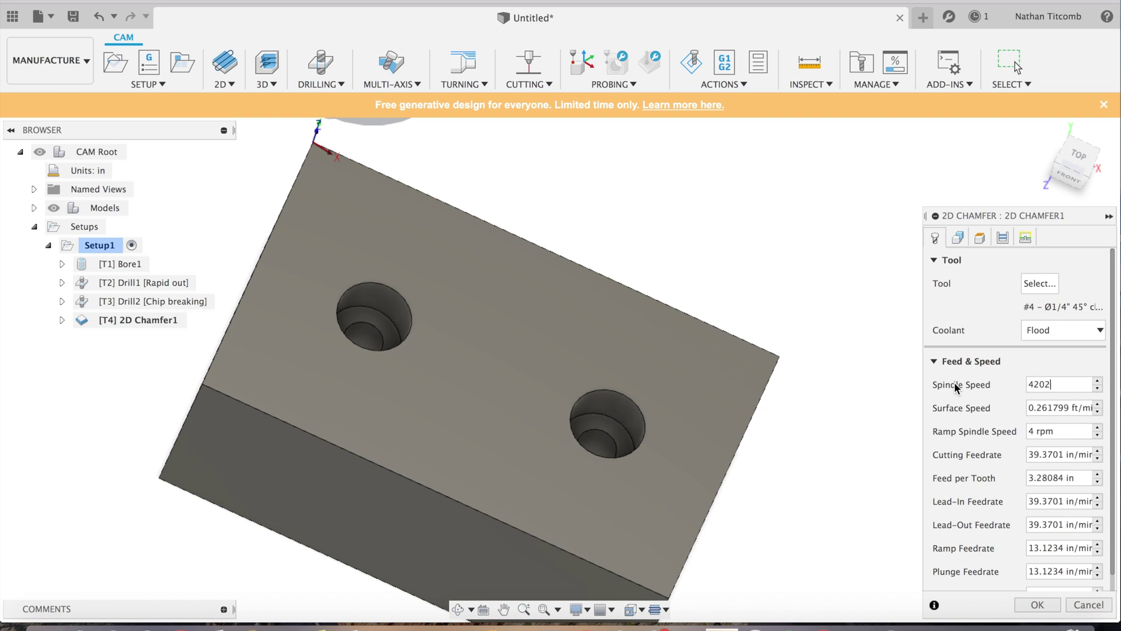
{"action": "key", "text": "Tab"}
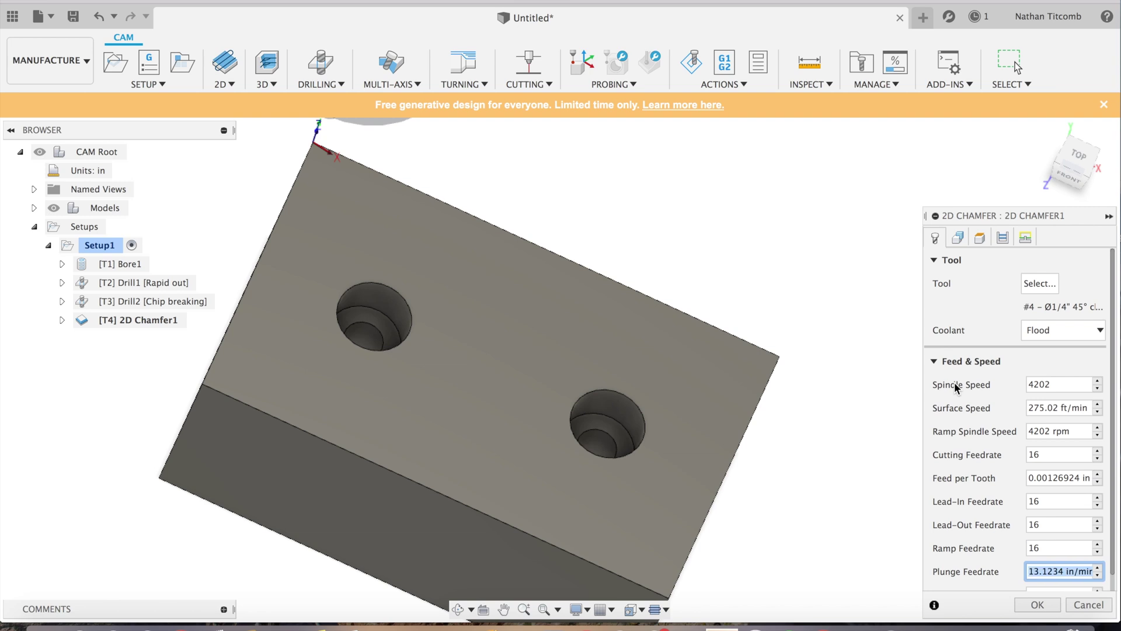
{"action": "key", "text": "XF86AudioLowerVolume"}
{"action": "key", "text": "XF86AudioLowerVolume"}
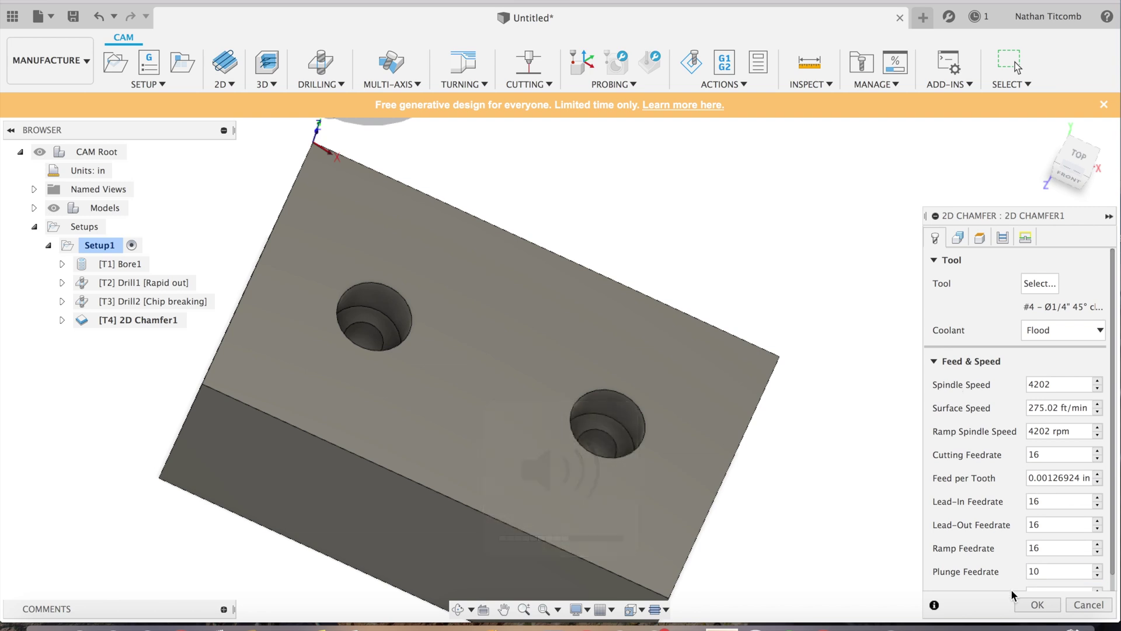
{"action": "left_click", "coordinate": [1030, 605]}
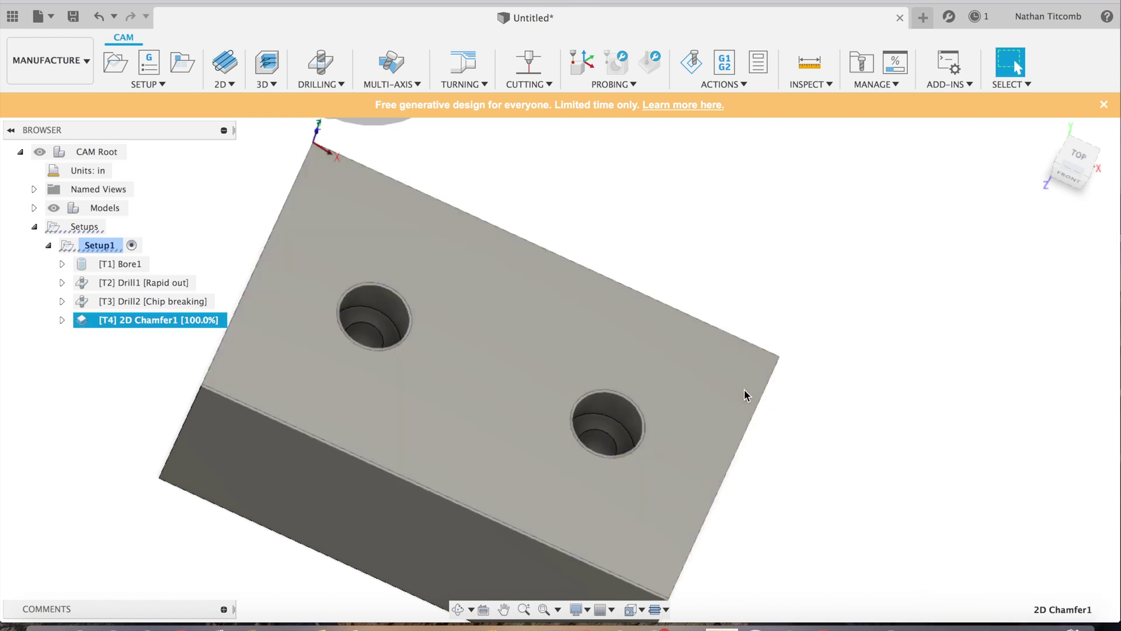
{"action": "left_click", "coordinate": [107, 250]}
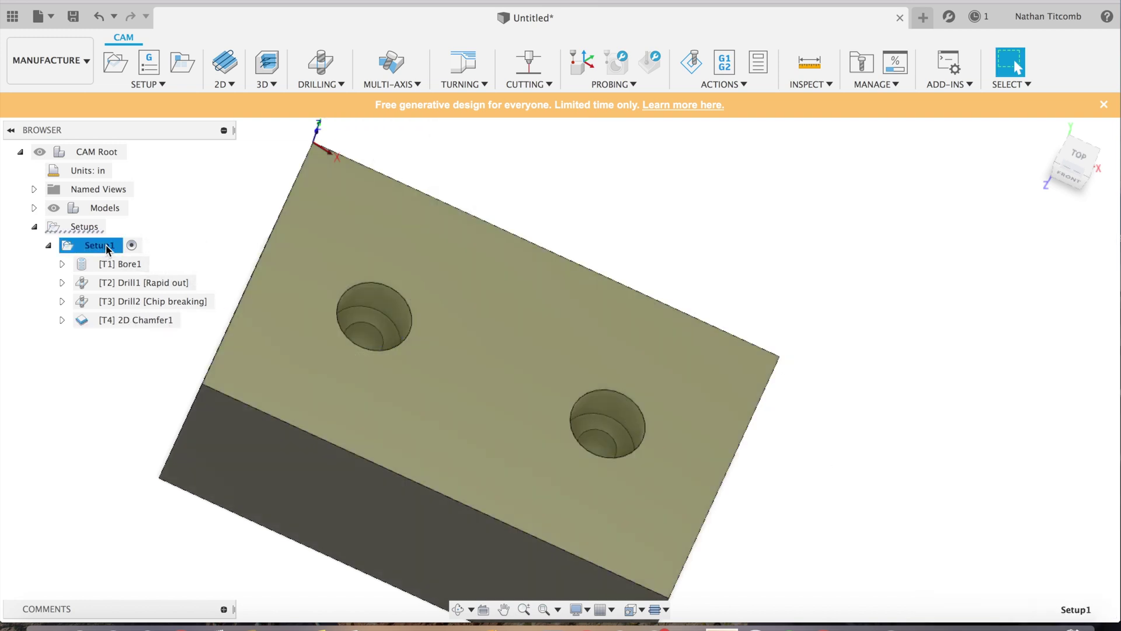
Simulate all four Setup1 operations and orbit to view the machined holes.
{"action": "left_click", "coordinate": [687, 68]}
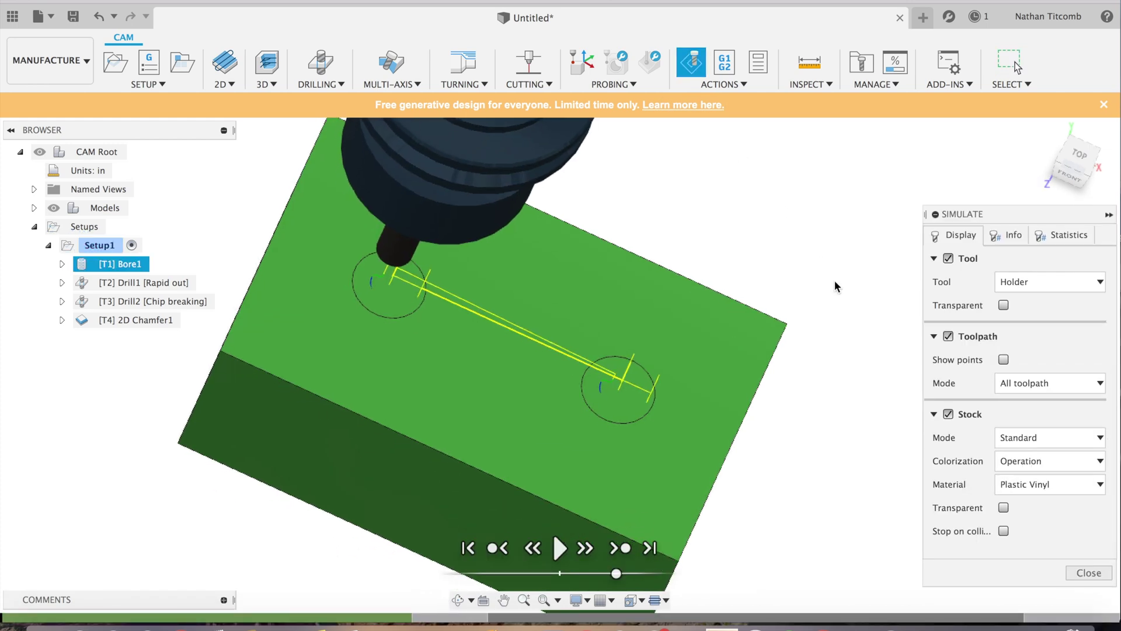
{"action": "left_click", "coordinate": [560, 548]}
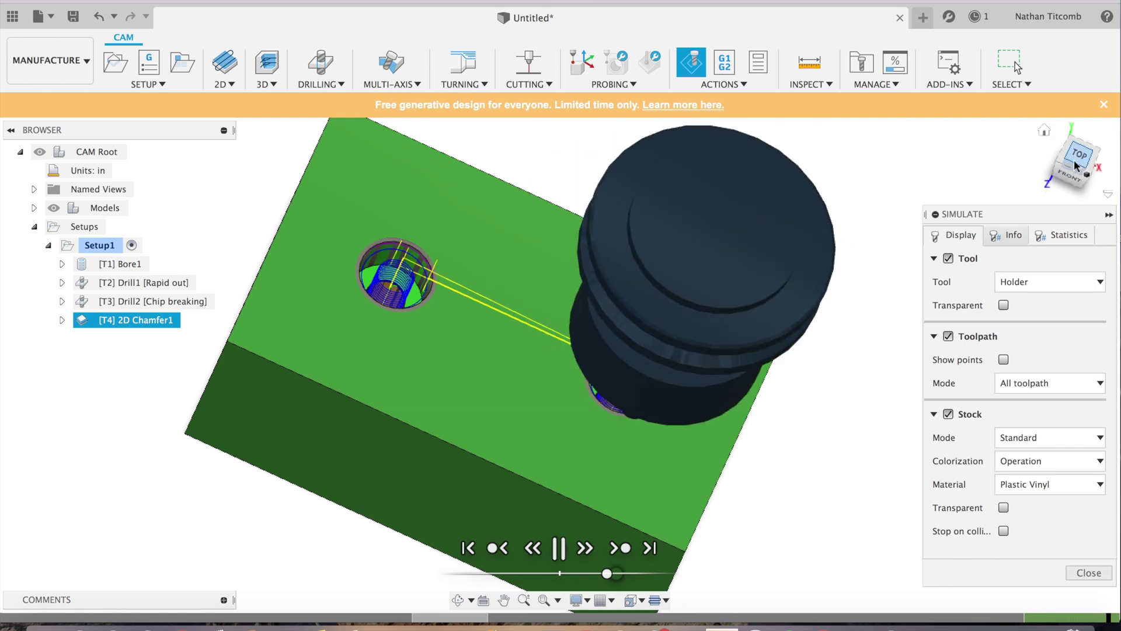
{"action": "left_click_drag", "start_coordinate": [1072, 168], "coordinate": [1080, 149]}
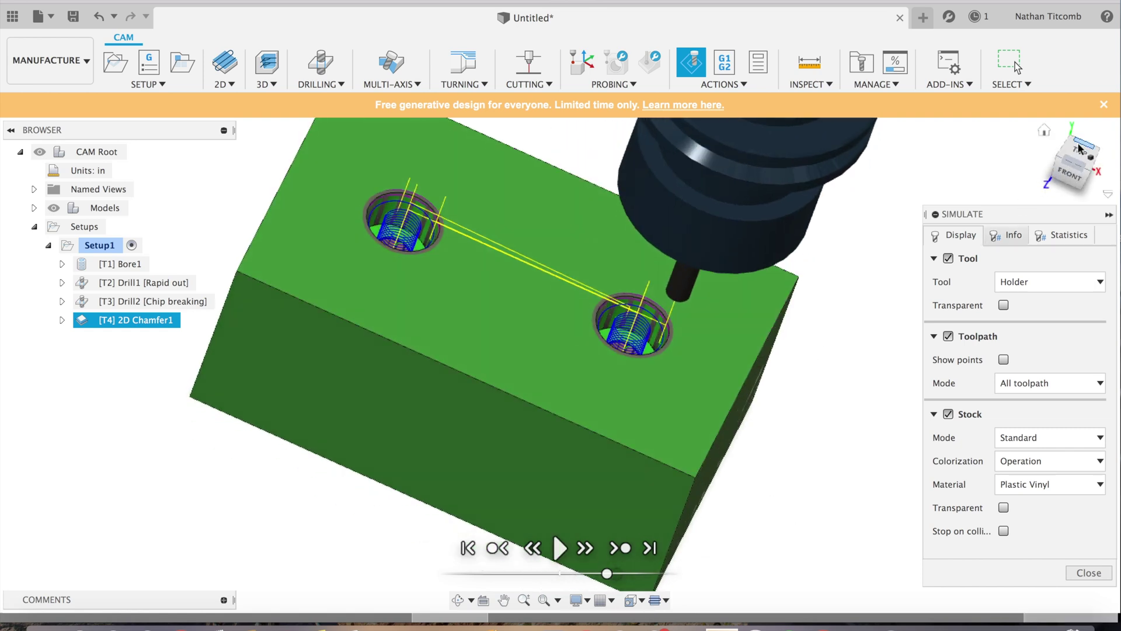